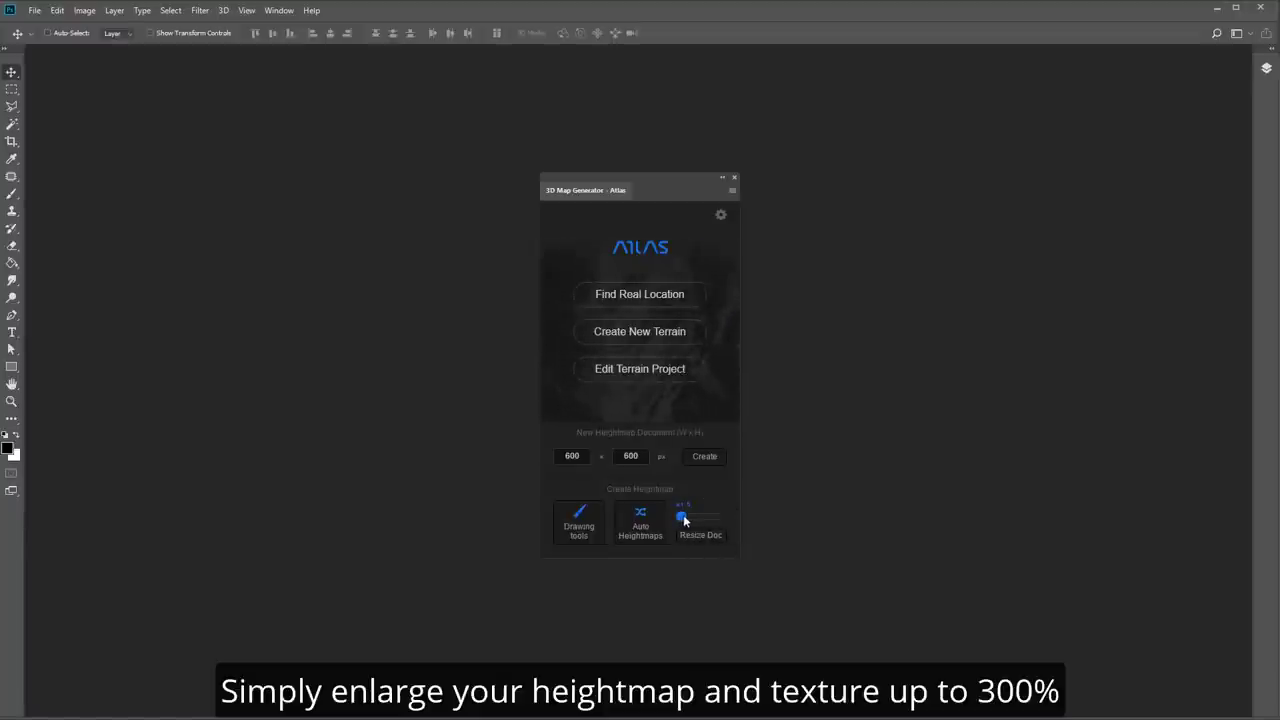
- Adjust the Atlas Resize Doc slider for a 600 x 600 px heightmap
{"action": "left_click_drag", "start_coordinate": [683, 517], "coordinate": [720, 518]}
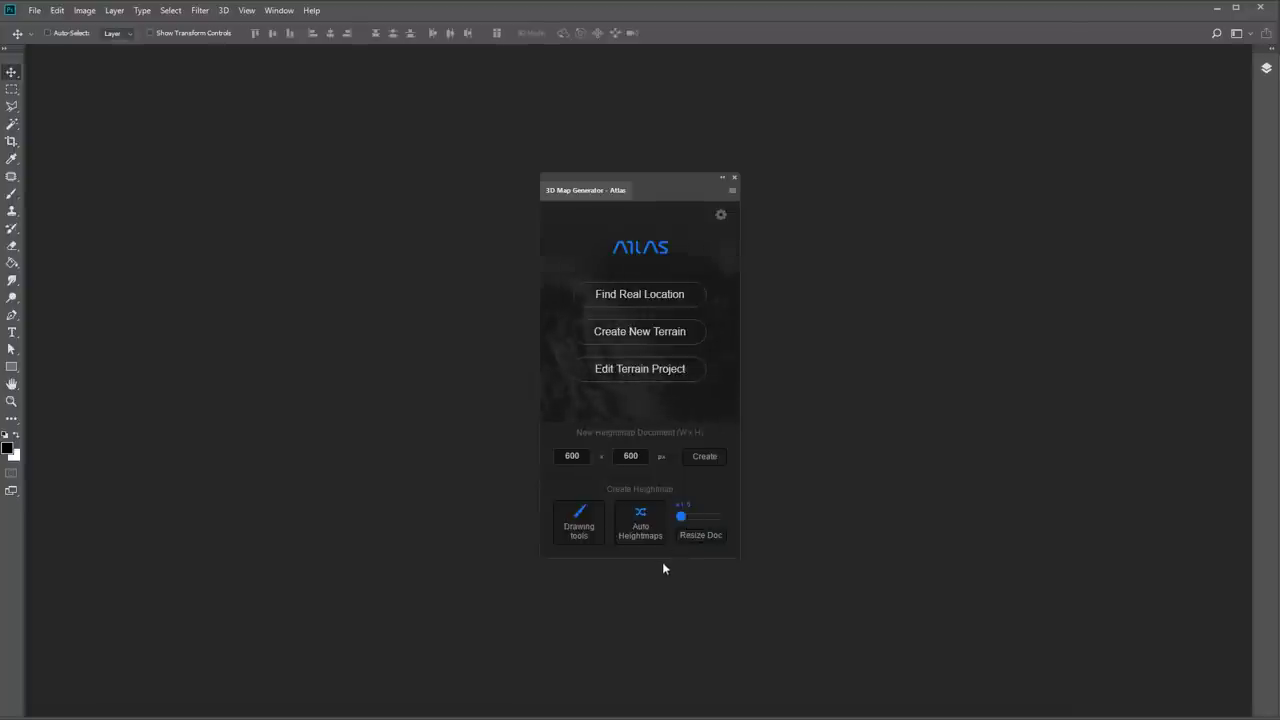
- Browse the Auto Heightmaps gallery, then return to the Atlas main menu
{"action": "left_click", "coordinate": [640, 522]}
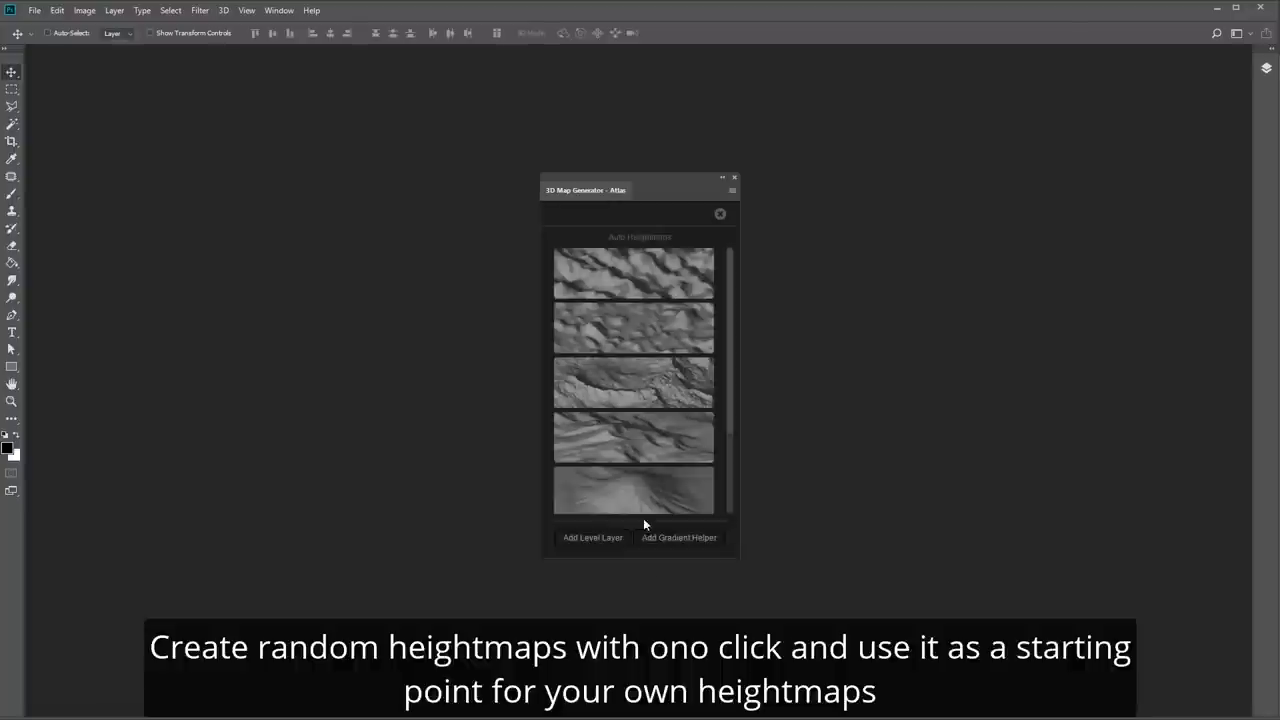
{"action": "mouse_move", "coordinate": [730, 408]}
{"action": "left_mouse_down"}
{"action": "mouse_move", "coordinate": [729, 486]}
{"action": "mouse_move", "coordinate": [738, 404]}
{"action": "left_mouse_up"}
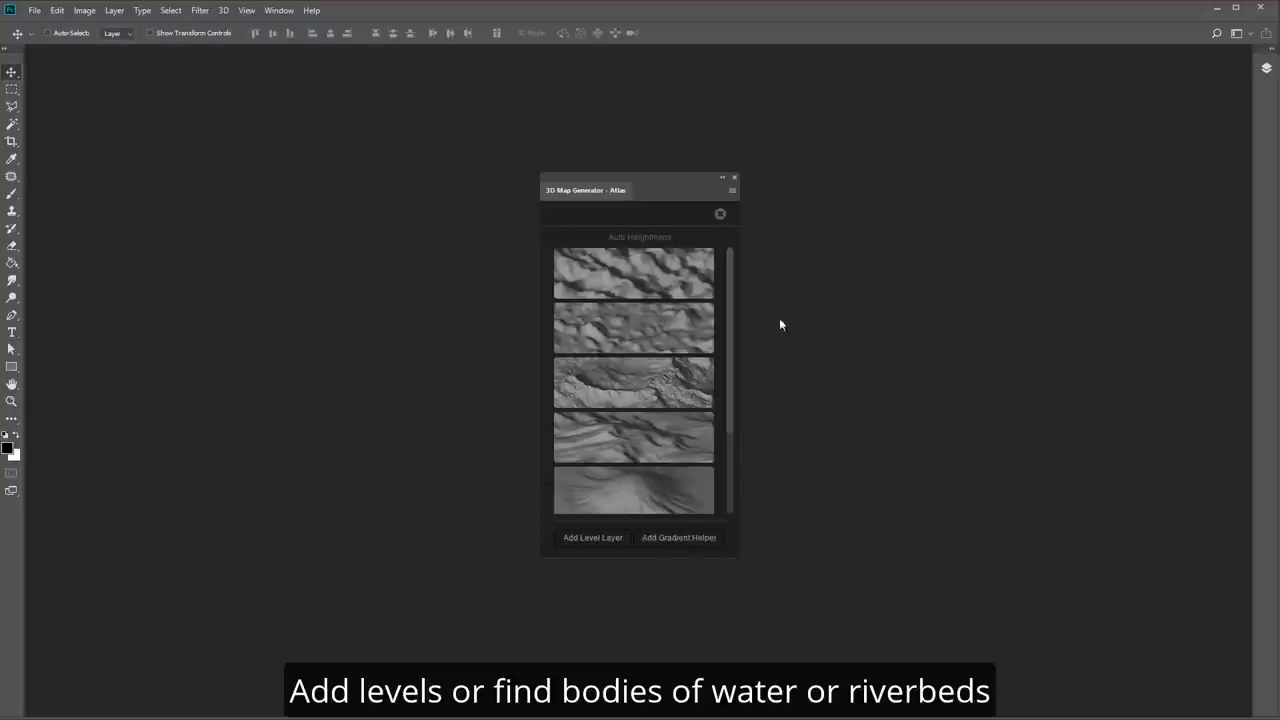
{"action": "left_click", "coordinate": [718, 216]}
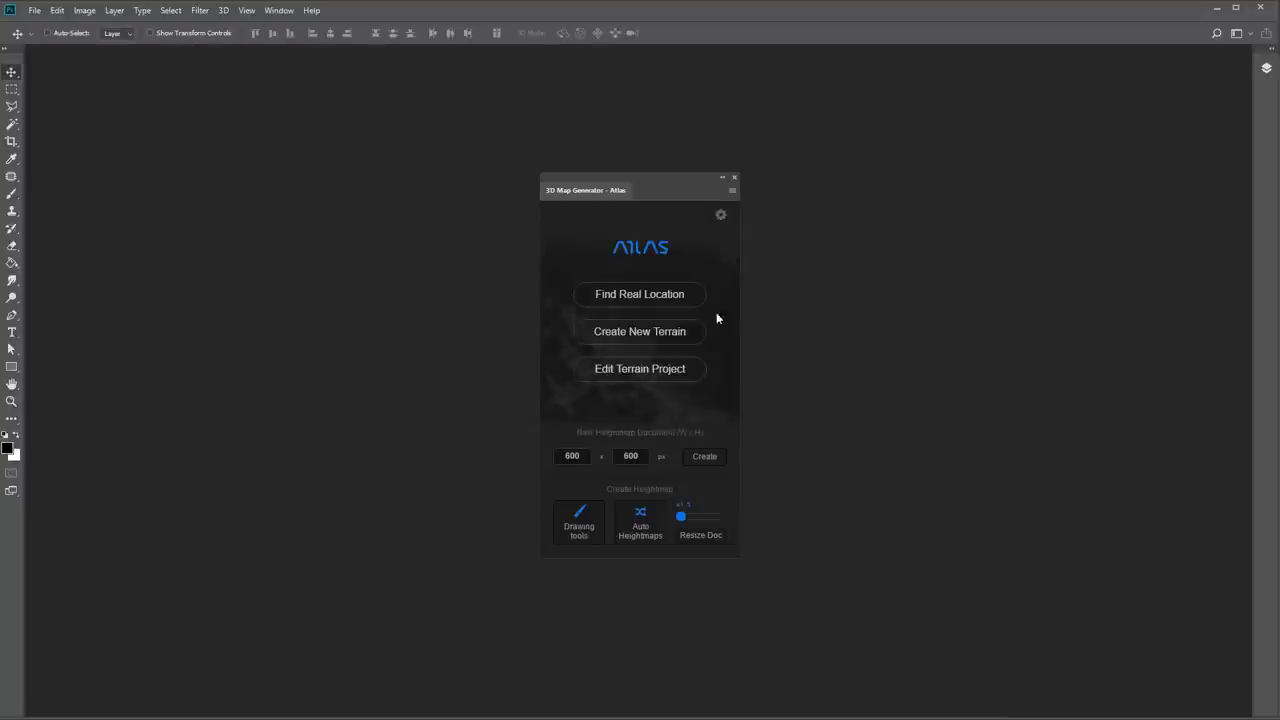
- Show the Buildings heightmap brushes in Atlas Drawing tools and scroll through them
{"action": "left_click", "coordinate": [579, 525]}
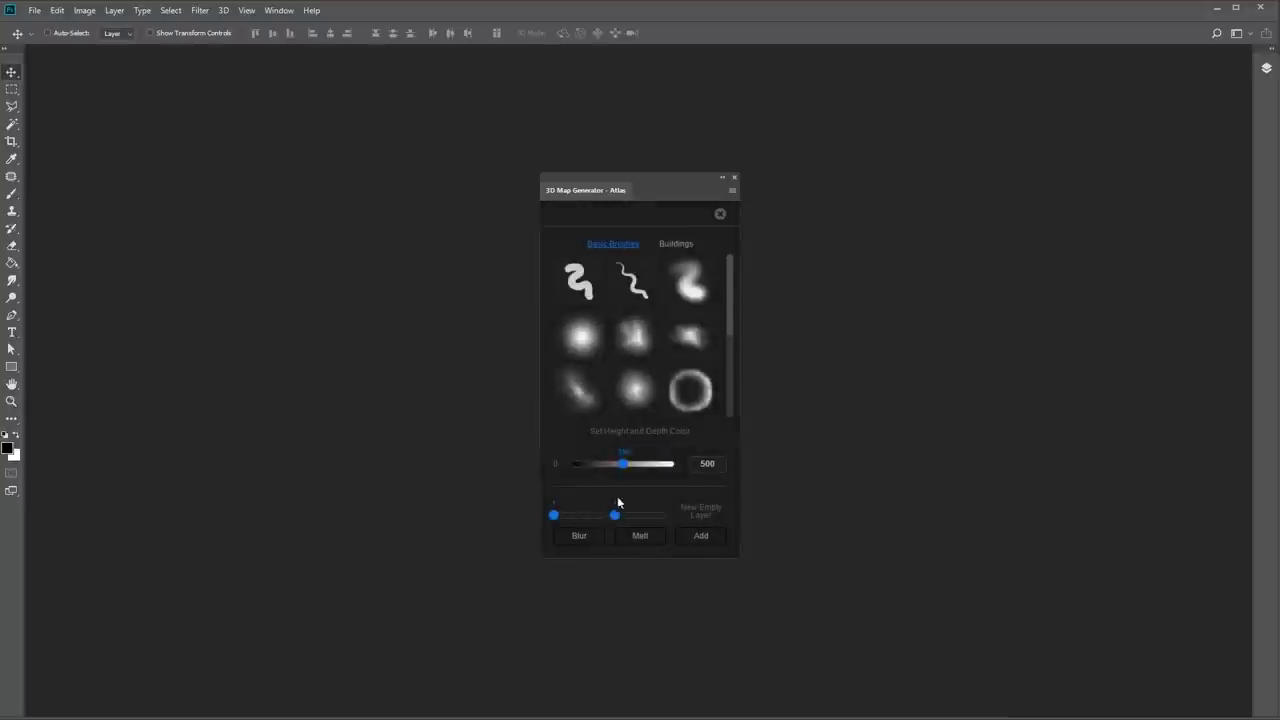
{"action": "left_click", "coordinate": [673, 245]}
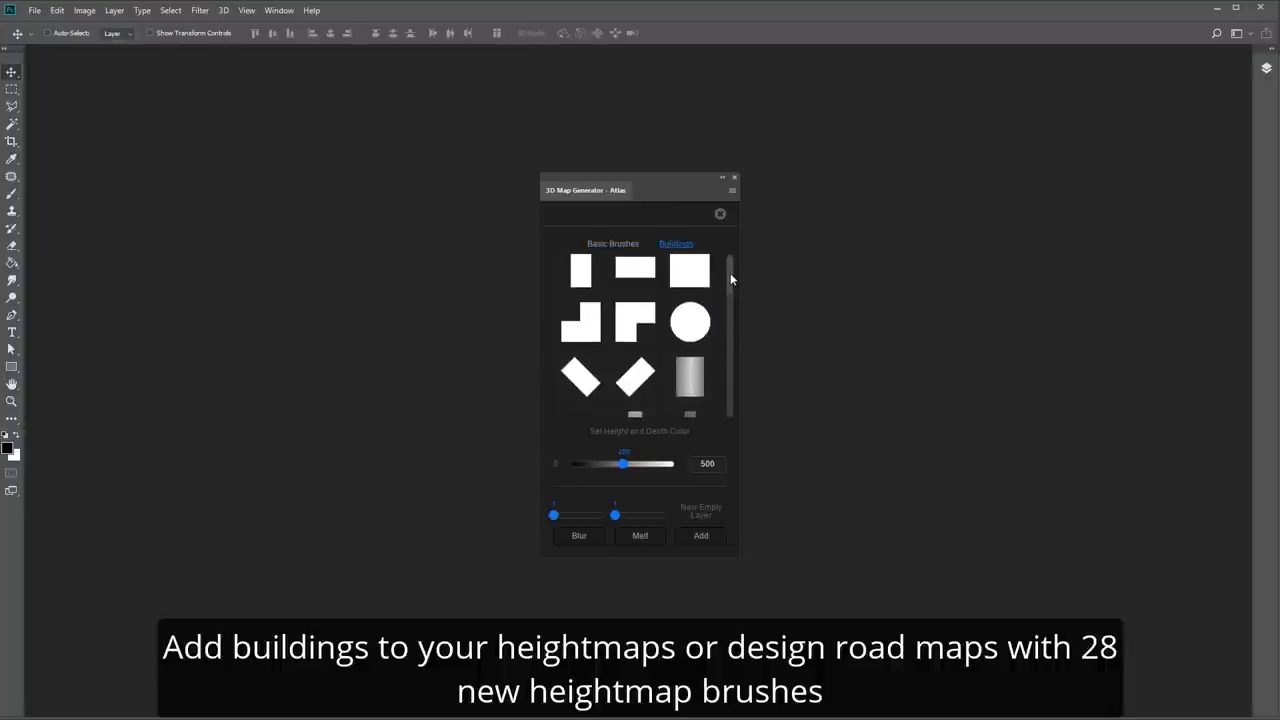
{"action": "mouse_move", "coordinate": [733, 264]}
{"action": "left_mouse_down"}
{"action": "mouse_move", "coordinate": [731, 400]}
{"action": "mouse_move", "coordinate": [728, 259]}
{"action": "left_mouse_up"}
- Rename Layer 2 to 'texture'
{"action": "left_click", "coordinate": [721, 217]}
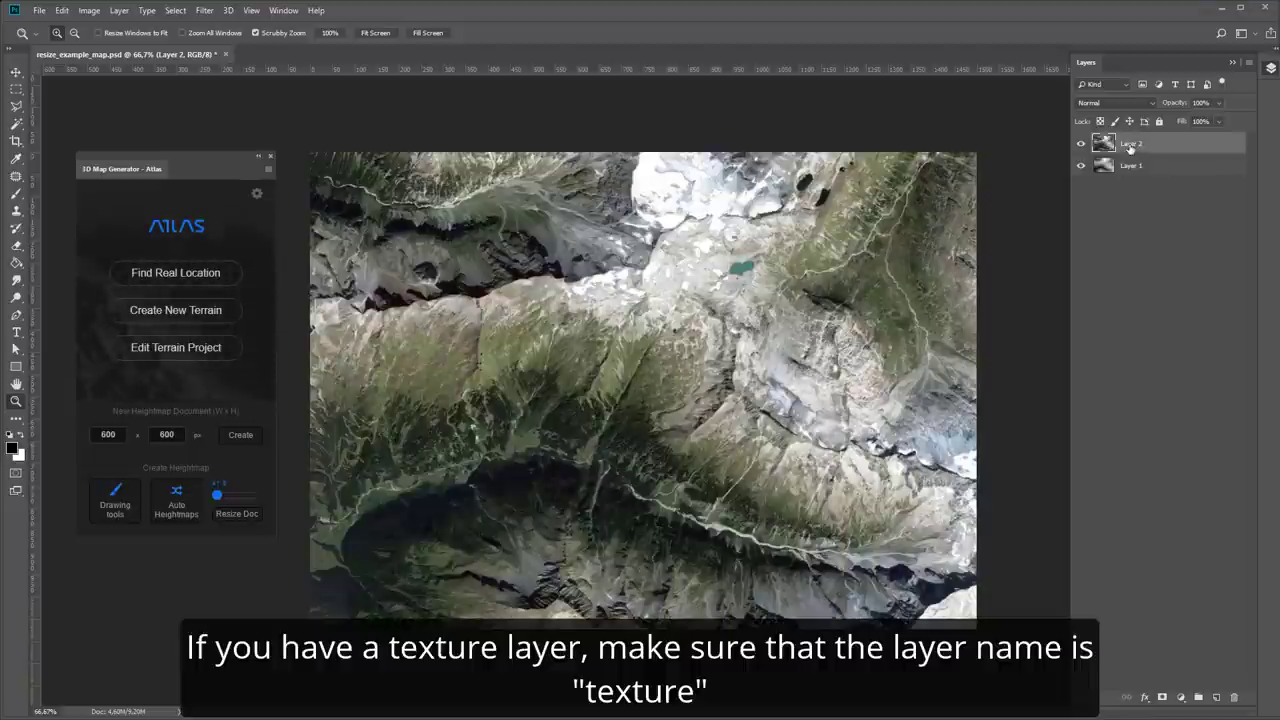
{"action": "double_click", "coordinate": [1131, 144]}
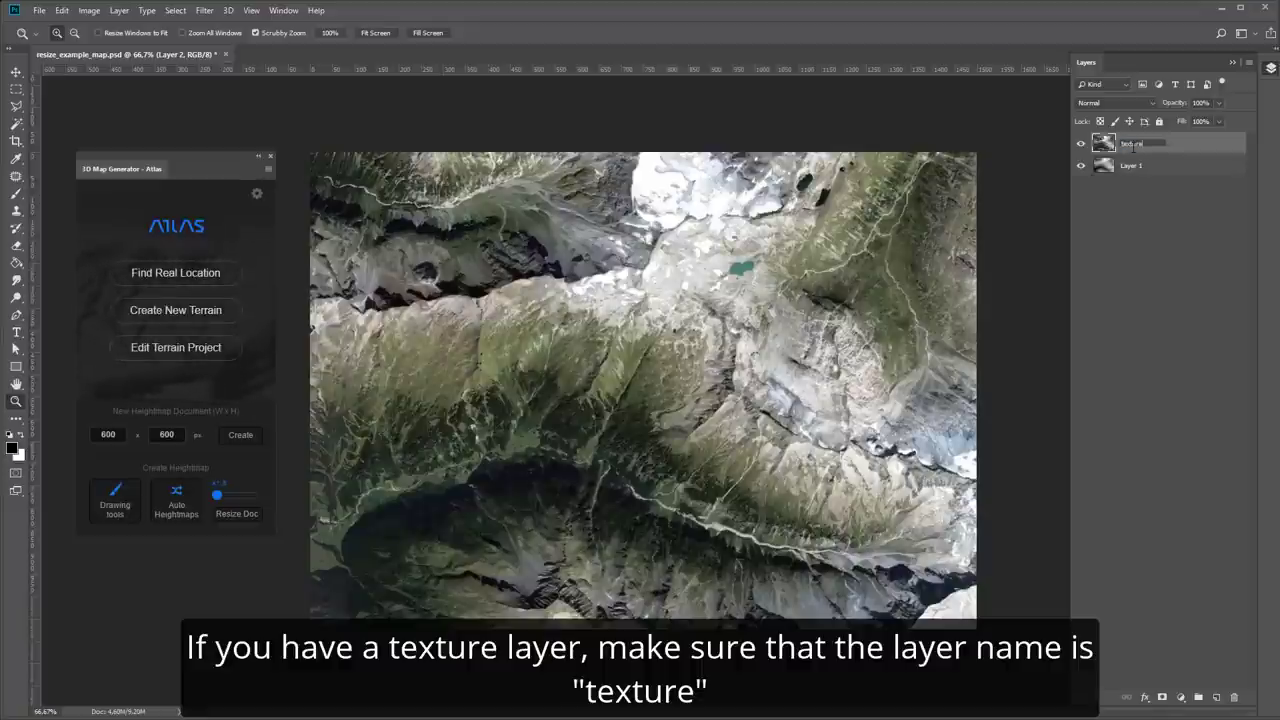
{"action": "type", "text": "texture"}
{"action": "key", "text": "Return"}
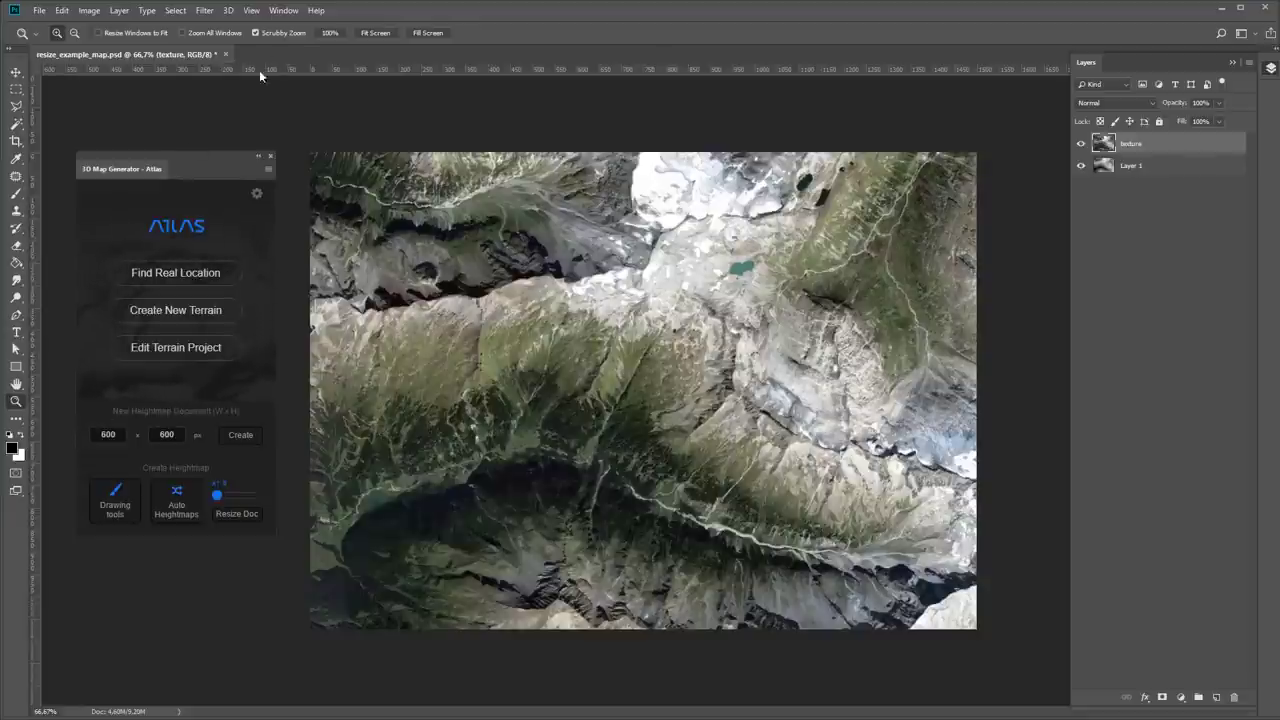
- At 100% zoom, hide and reshow the texture layer to compare it with the heightmap
{"action": "left_click", "coordinate": [330, 32]}
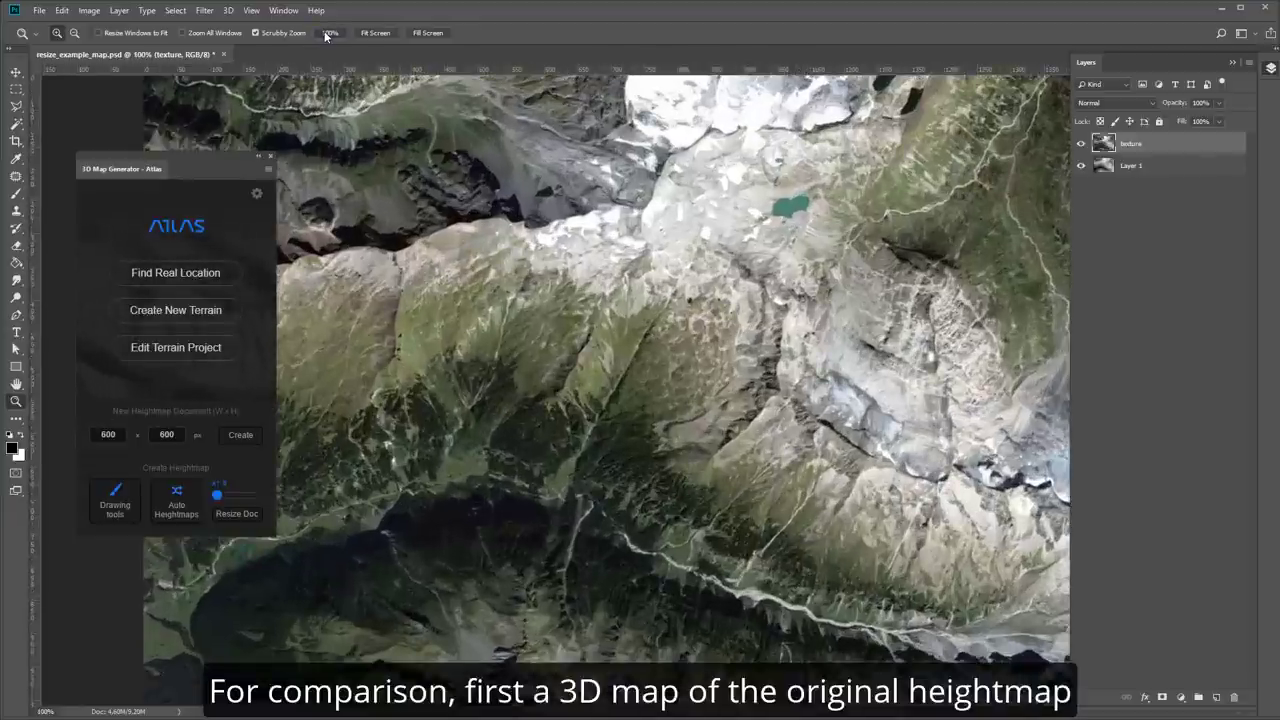
{"action": "left_click", "coordinate": [1081, 144]}
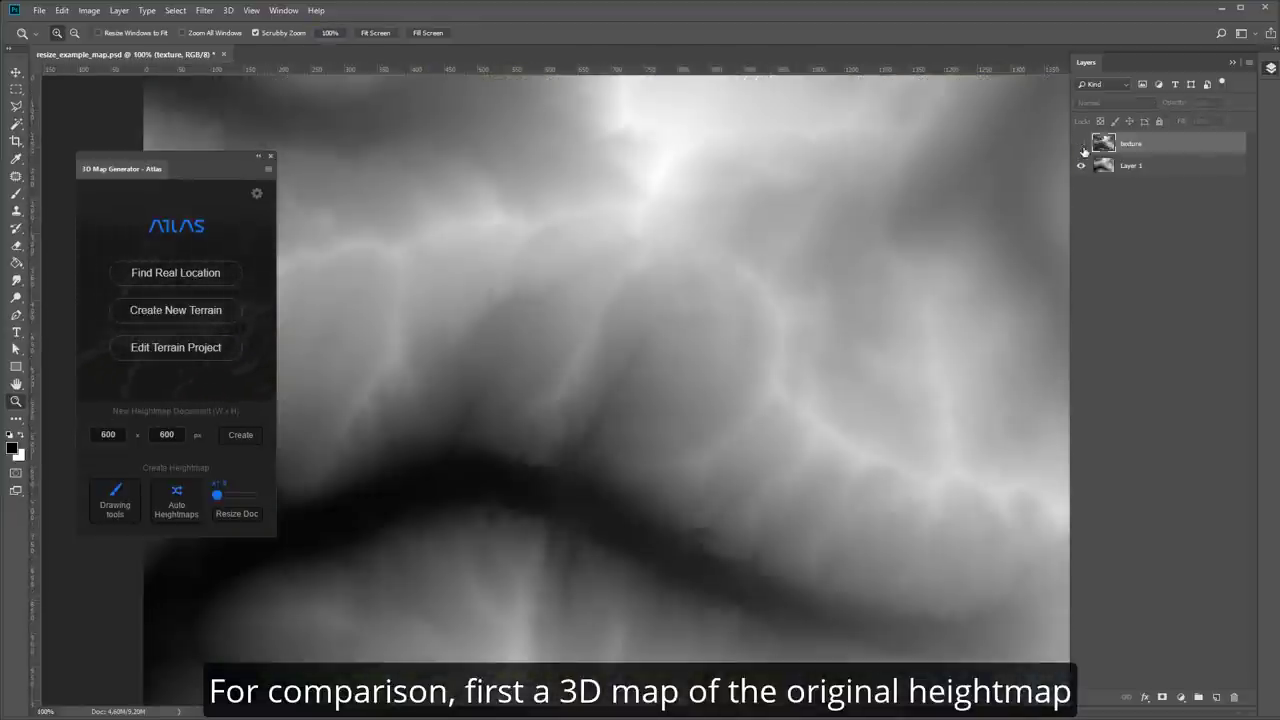
{"action": "left_click", "coordinate": [1082, 146]}
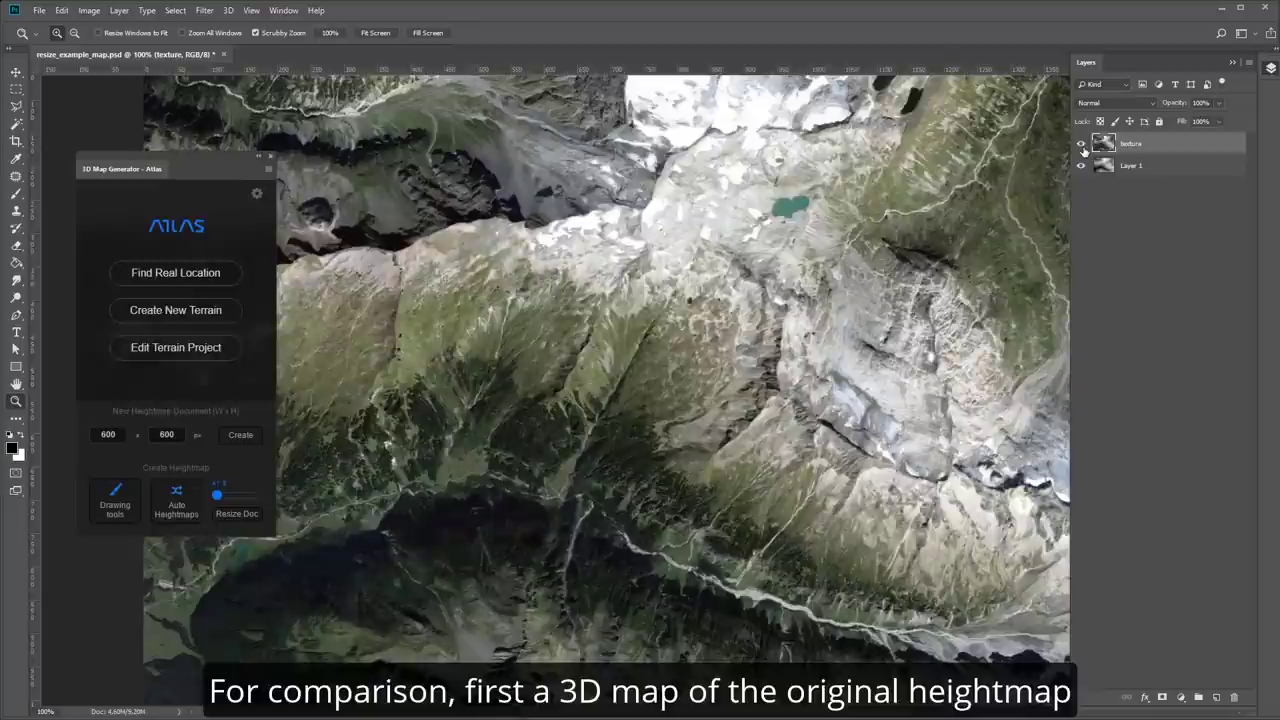
- Generate a 3D terrain at 100% Map Dimension and inspect it at 100% zoom
{"action": "left_click", "coordinate": [175, 310]}
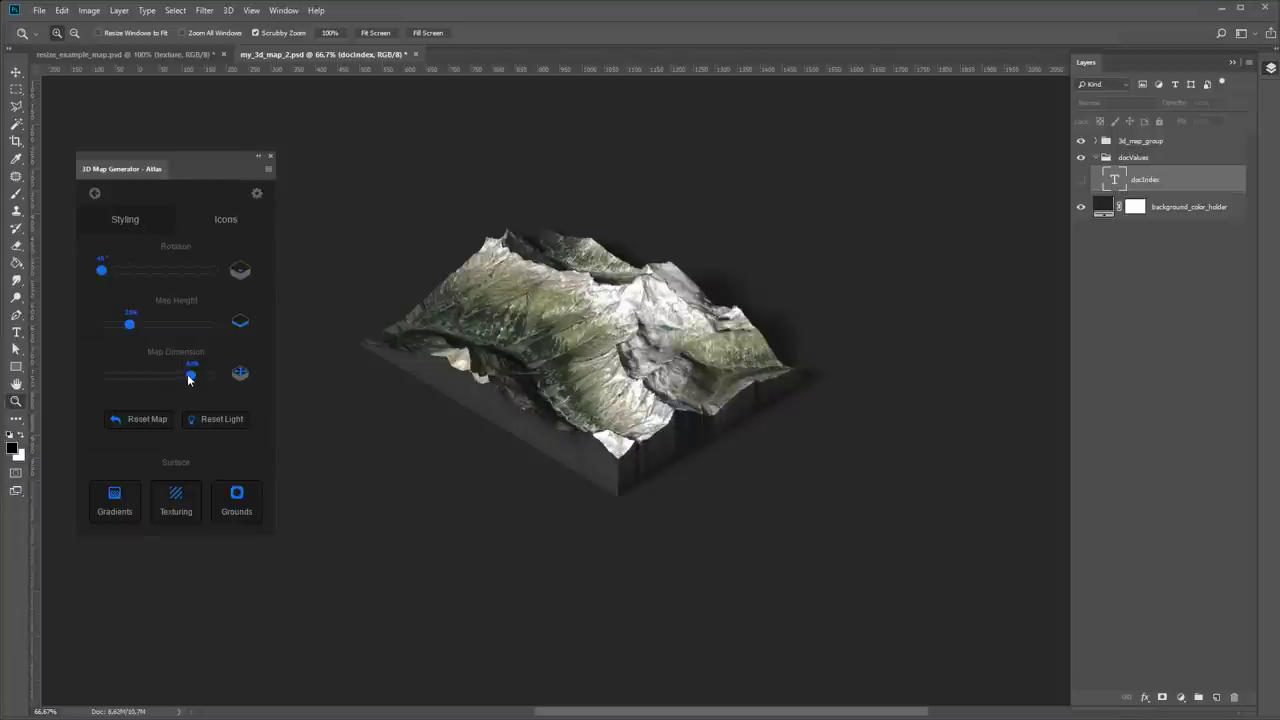
{"action": "left_click_drag", "start_coordinate": [189, 376], "coordinate": [221, 376]}
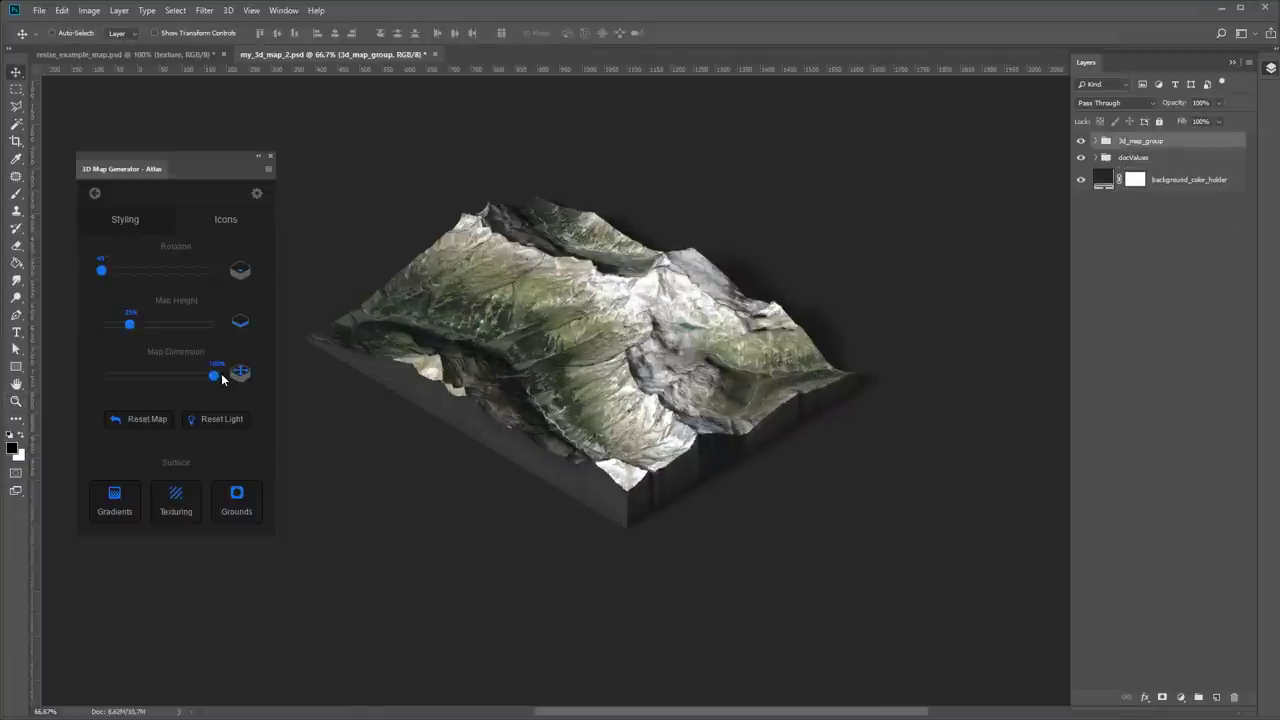
{"action": "left_click", "coordinate": [17, 401]}
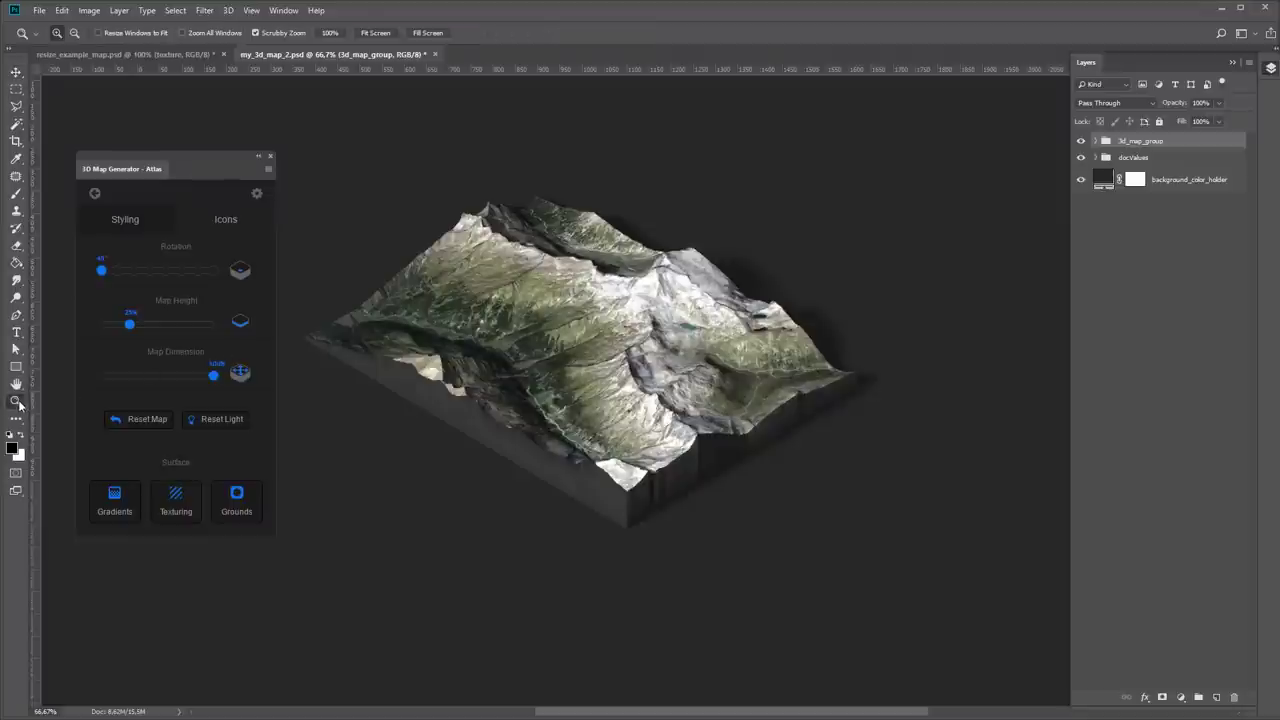
{"action": "left_click", "coordinate": [328, 34]}
{"action": "left_click_drag", "start_coordinate": [612, 265], "coordinate": [731, 348]}
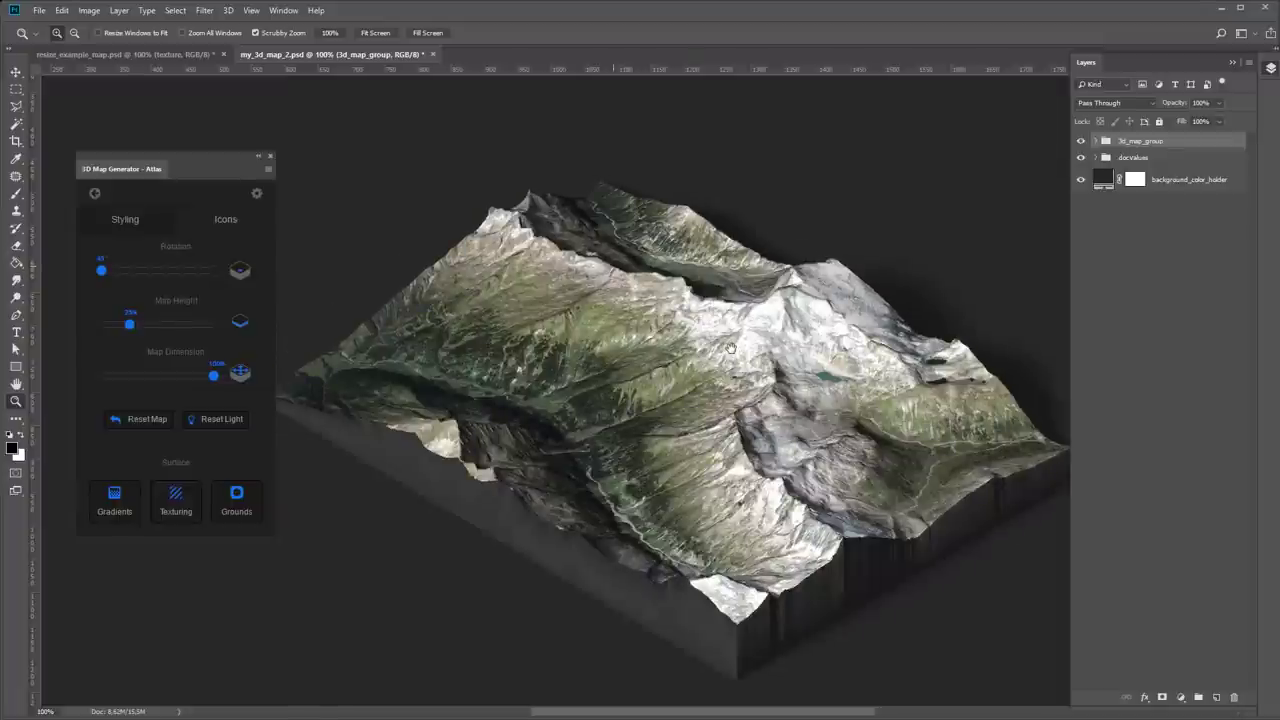
- Enlarge resize_example_map's heightmap and texture 1.5 times with Atlas Resize Doc
{"action": "left_click", "coordinate": [177, 55]}
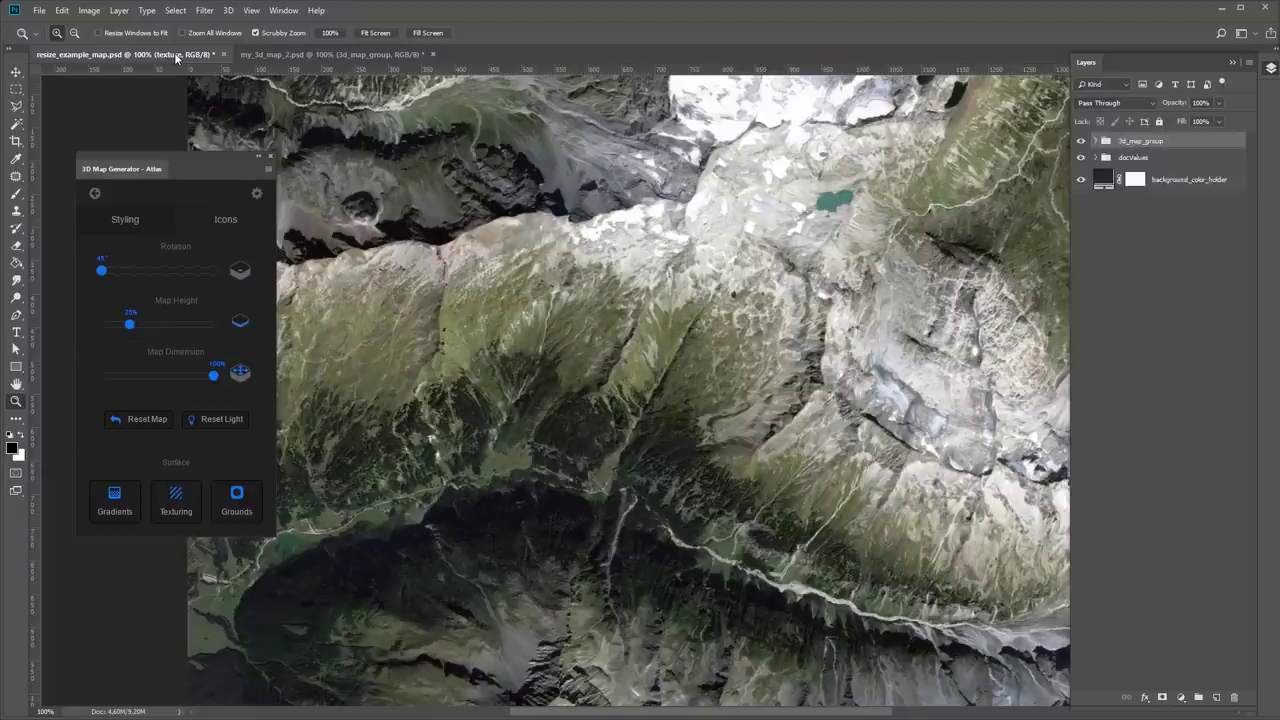
{"action": "left_click", "coordinate": [96, 194]}
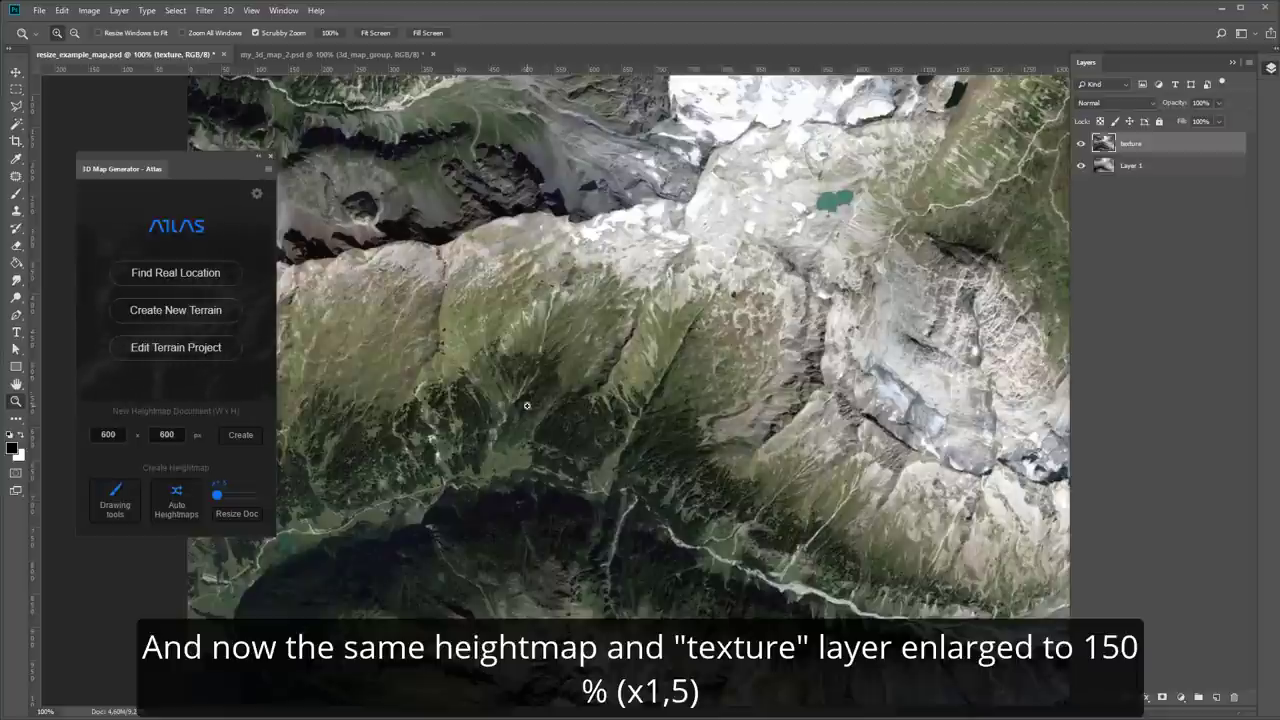
{"action": "left_click", "coordinate": [235, 516]}
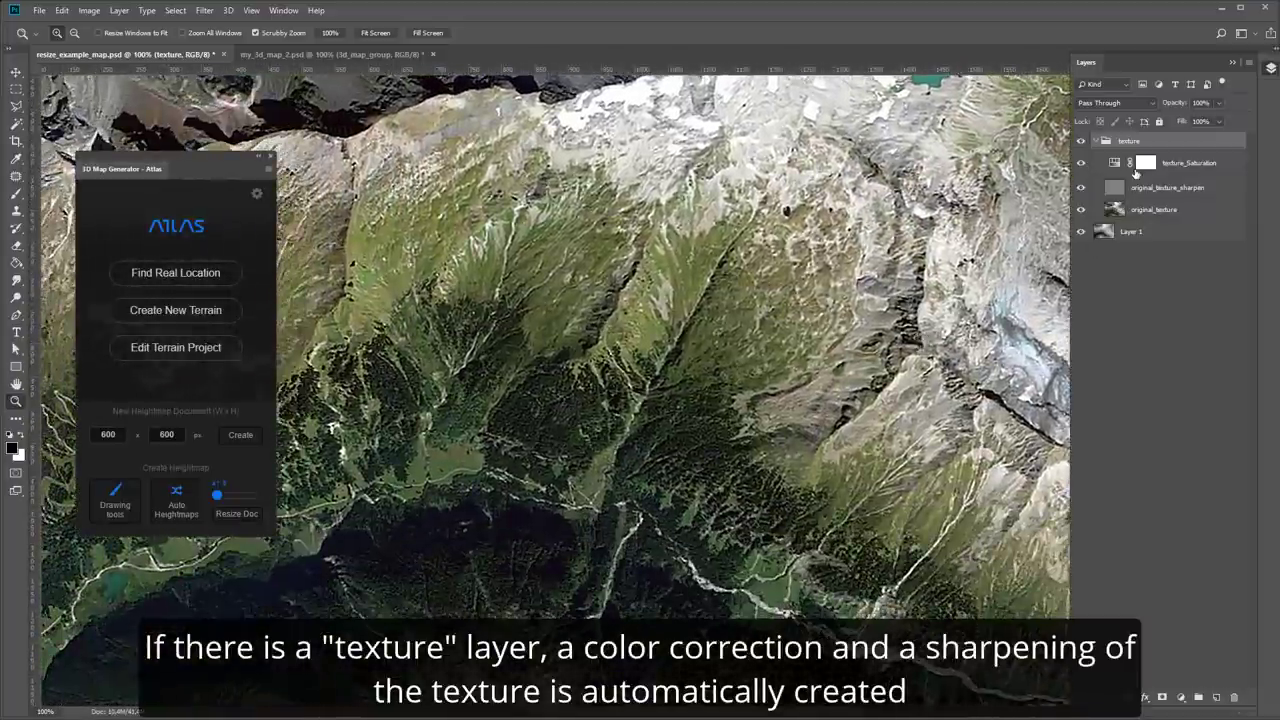
- Compare the texture's saturation and sharpening layers, collapse the group, and generate a new terrain
{"action": "left_click", "coordinate": [1081, 162]}
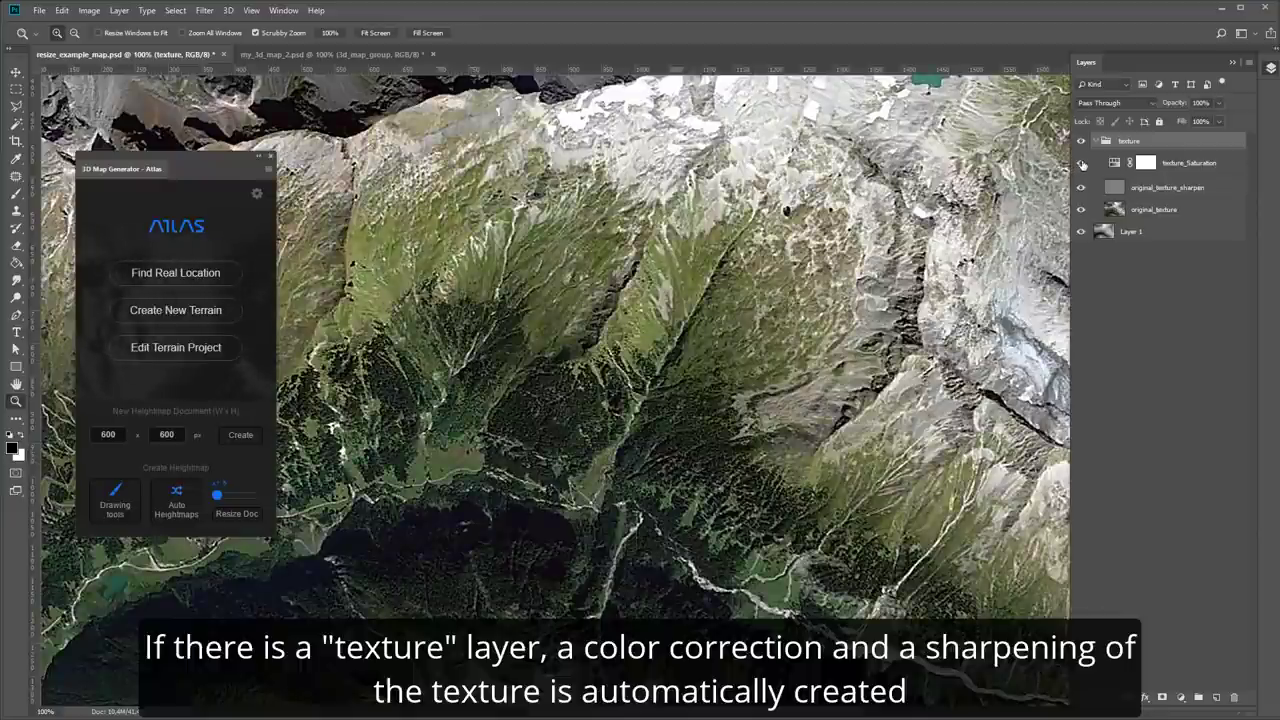
{"action": "left_click", "coordinate": [1081, 188]}
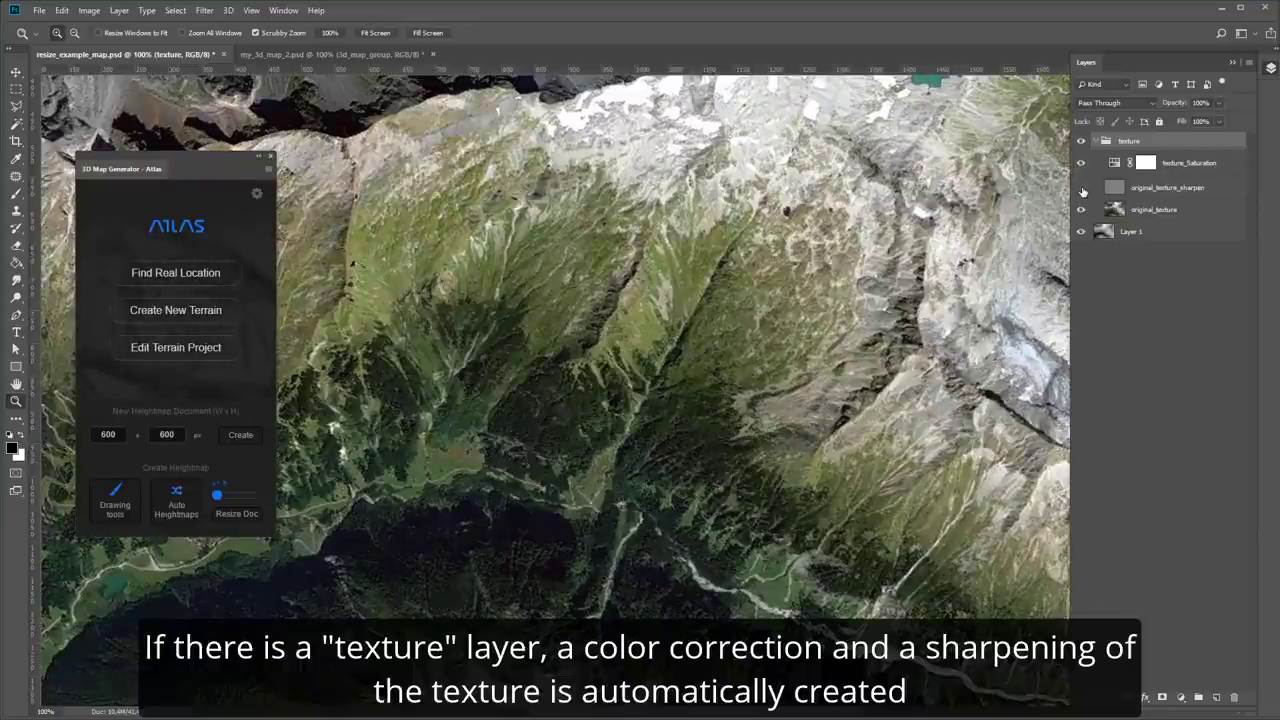
{"action": "left_click", "coordinate": [1082, 189]}
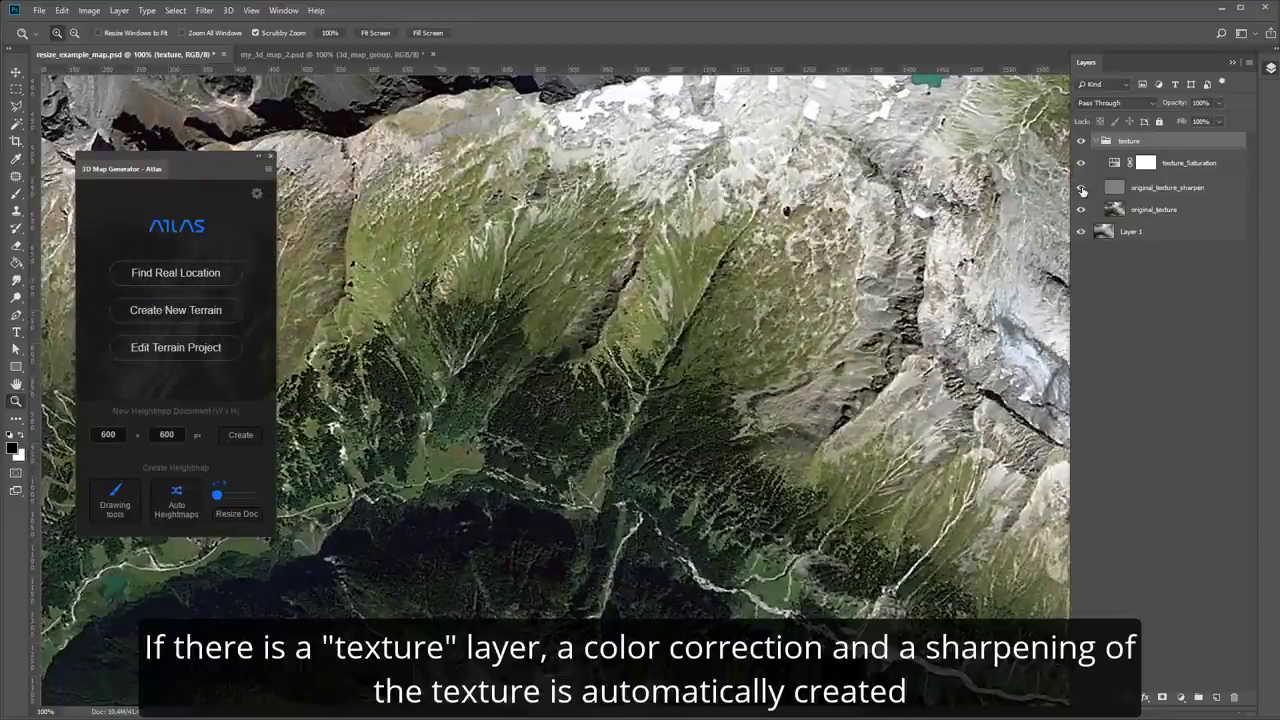
{"action": "left_click", "coordinate": [1081, 141]}
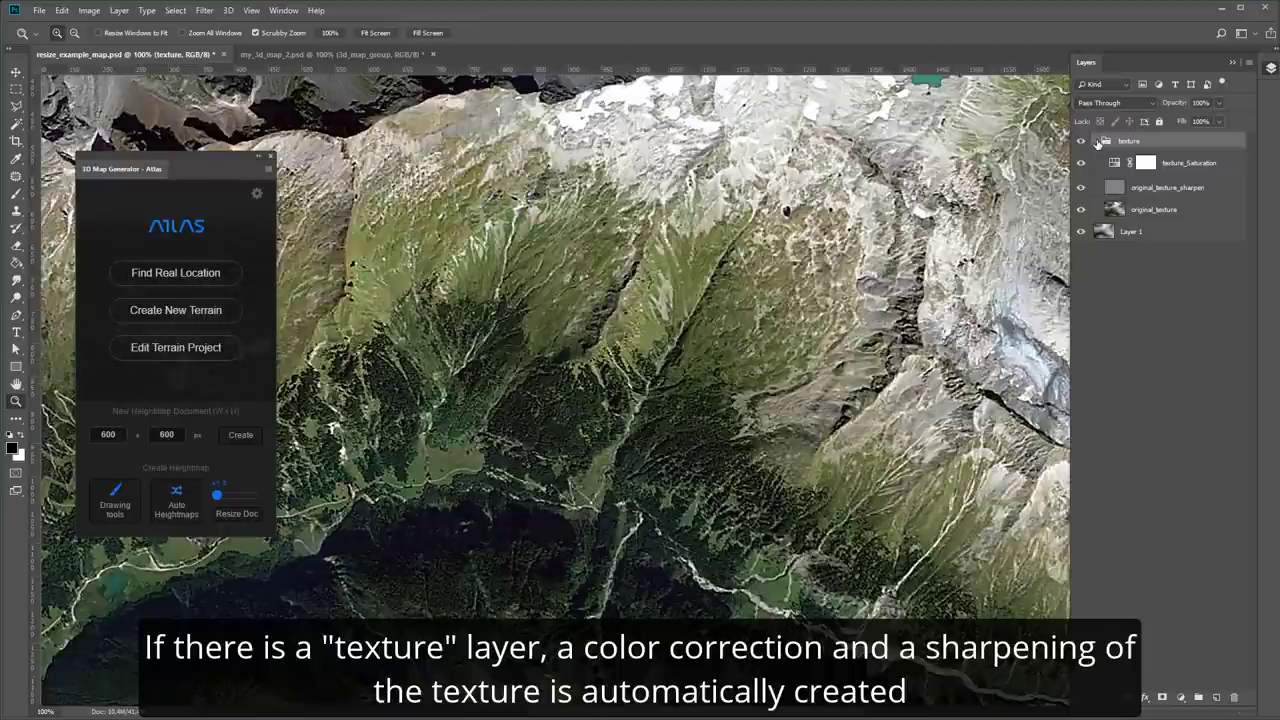
{"action": "left_click", "coordinate": [1098, 142]}
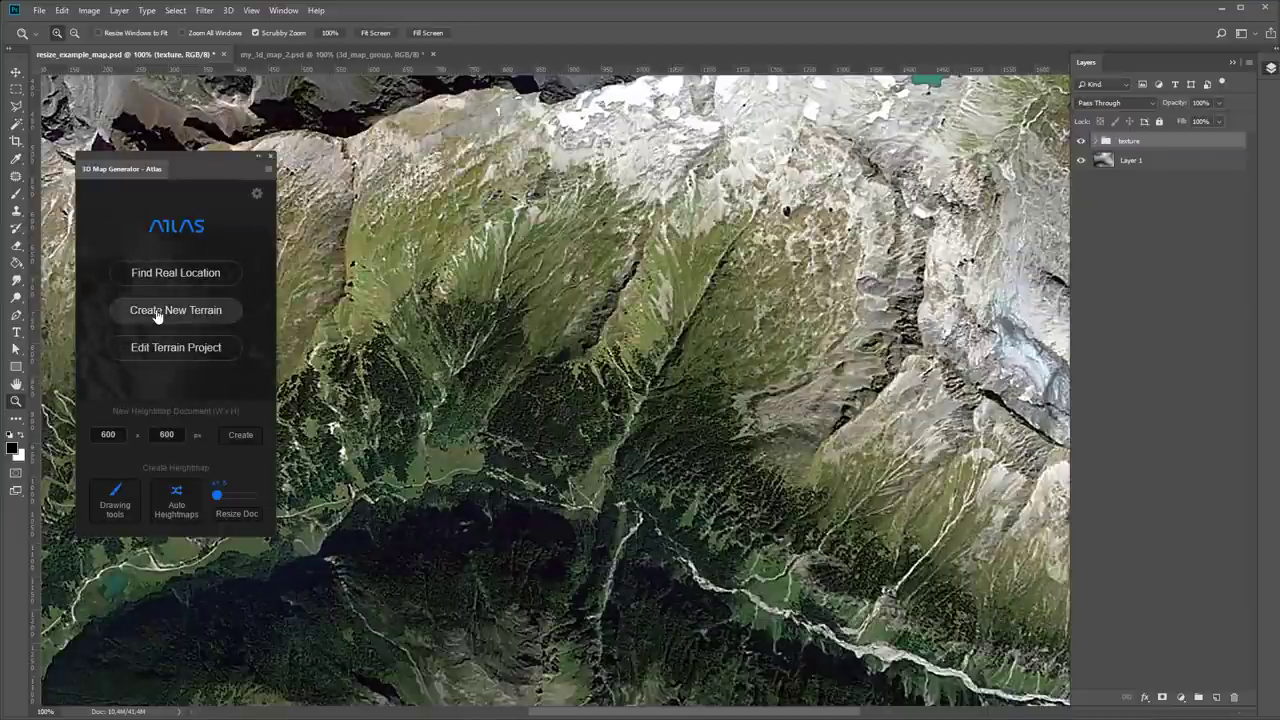
{"action": "left_click", "coordinate": [170, 316]}
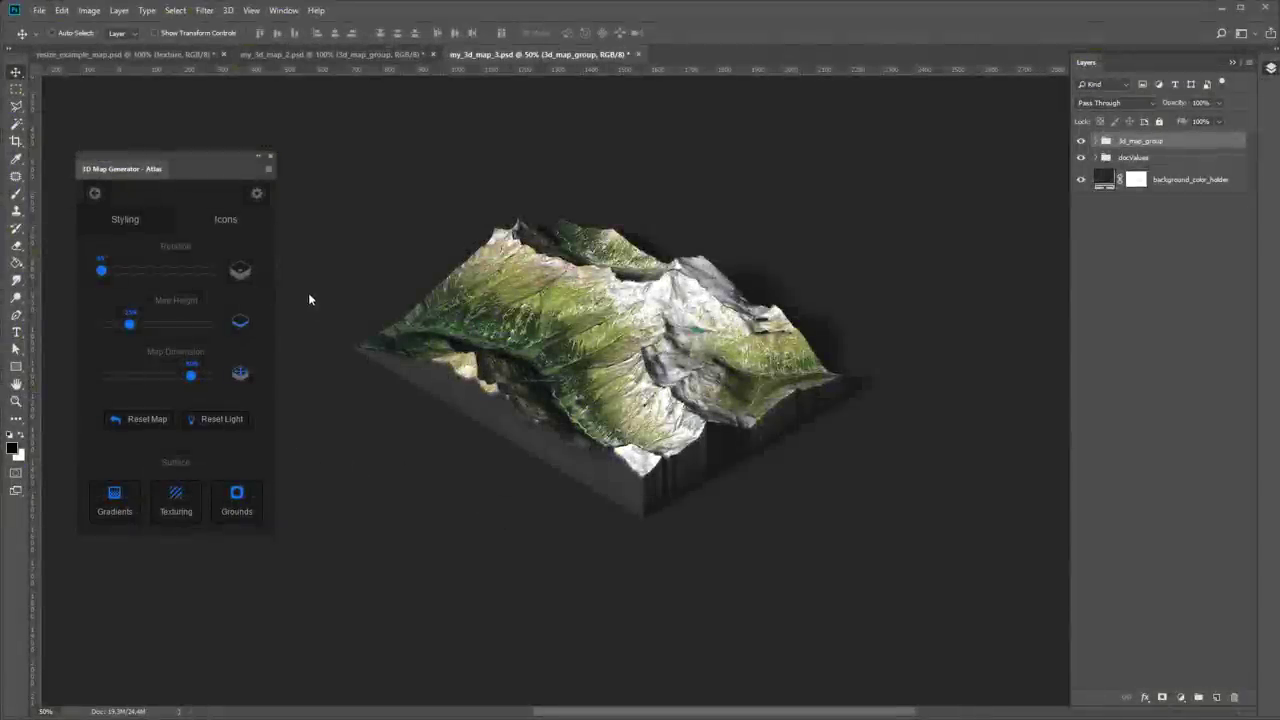
- View the new terrain at 100%, reset its lighting, and hide the Layers panel
{"action": "left_click", "coordinate": [15, 401]}
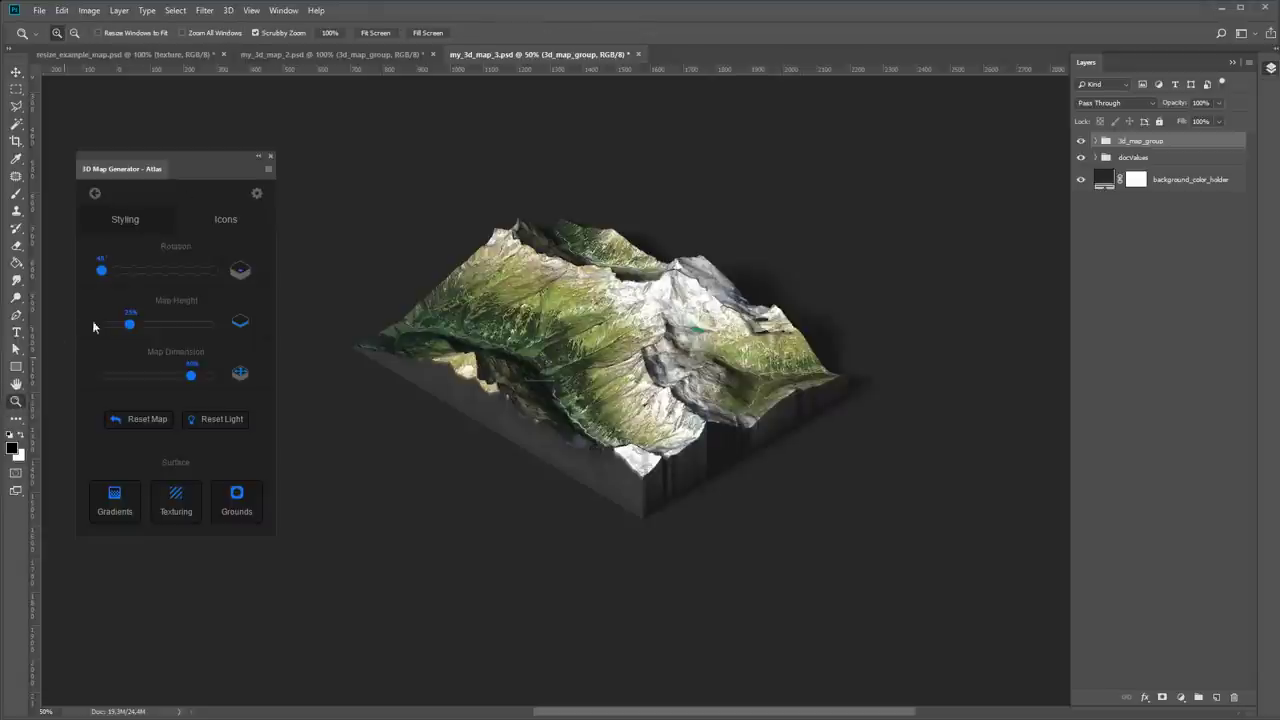
{"action": "left_click", "coordinate": [330, 33]}
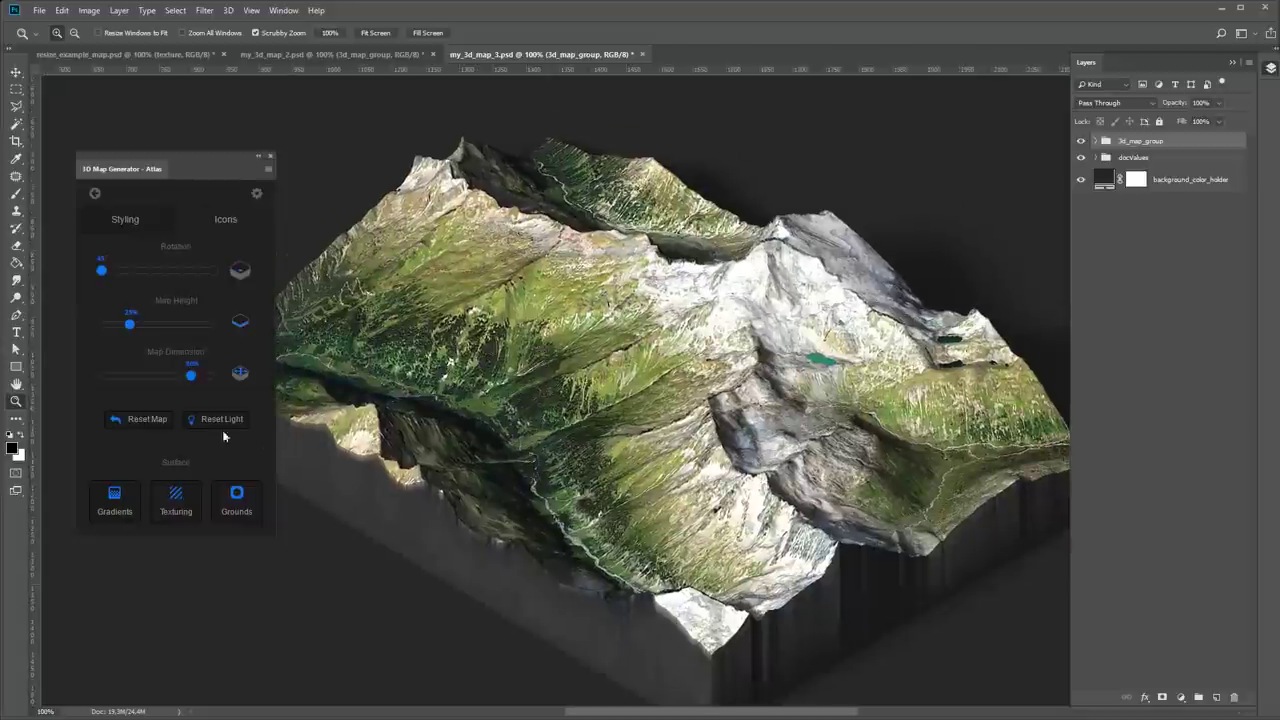
{"action": "left_click", "coordinate": [190, 378]}
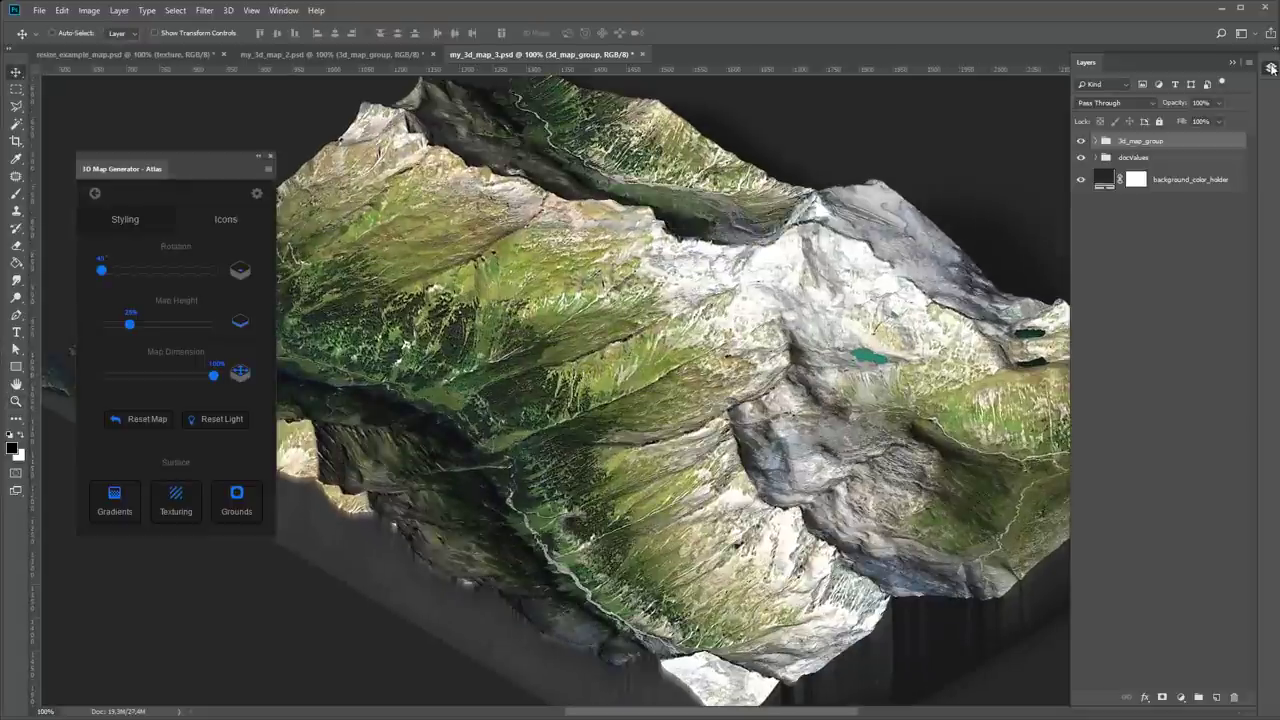
{"action": "left_click", "coordinate": [1271, 68]}
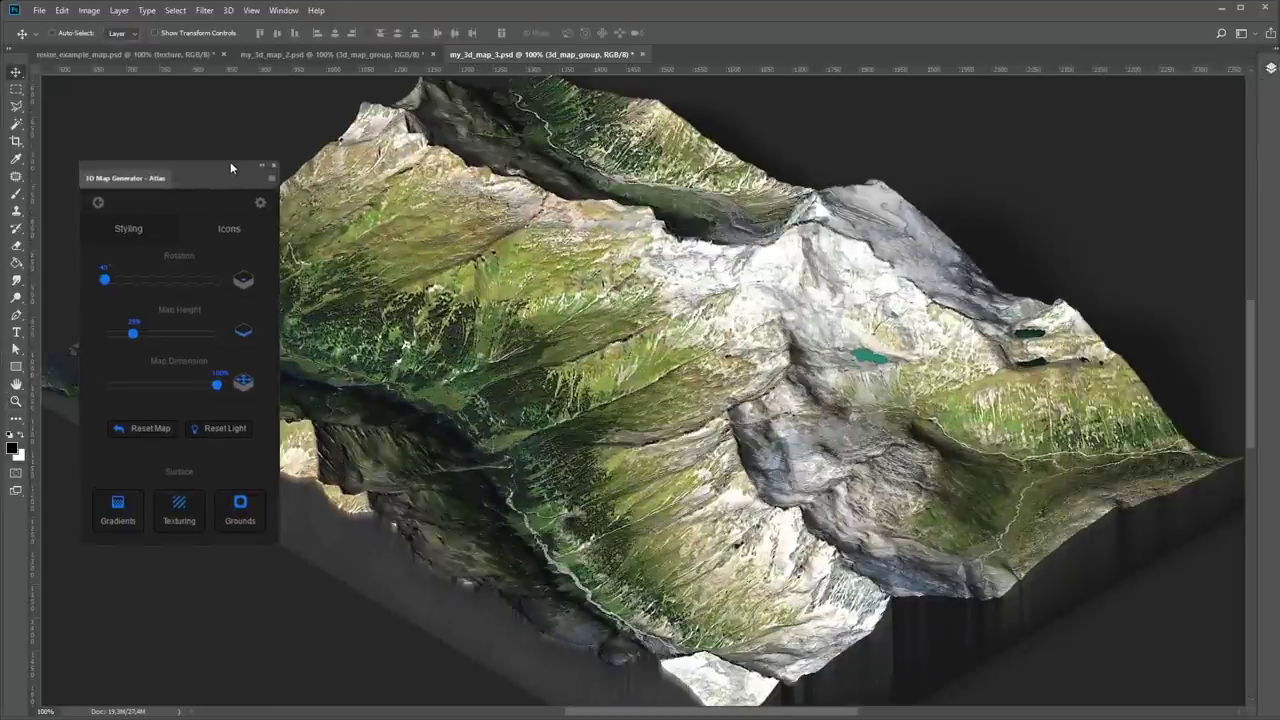
{"action": "left_click_drag", "start_coordinate": [230, 161], "coordinate": [216, 604]}
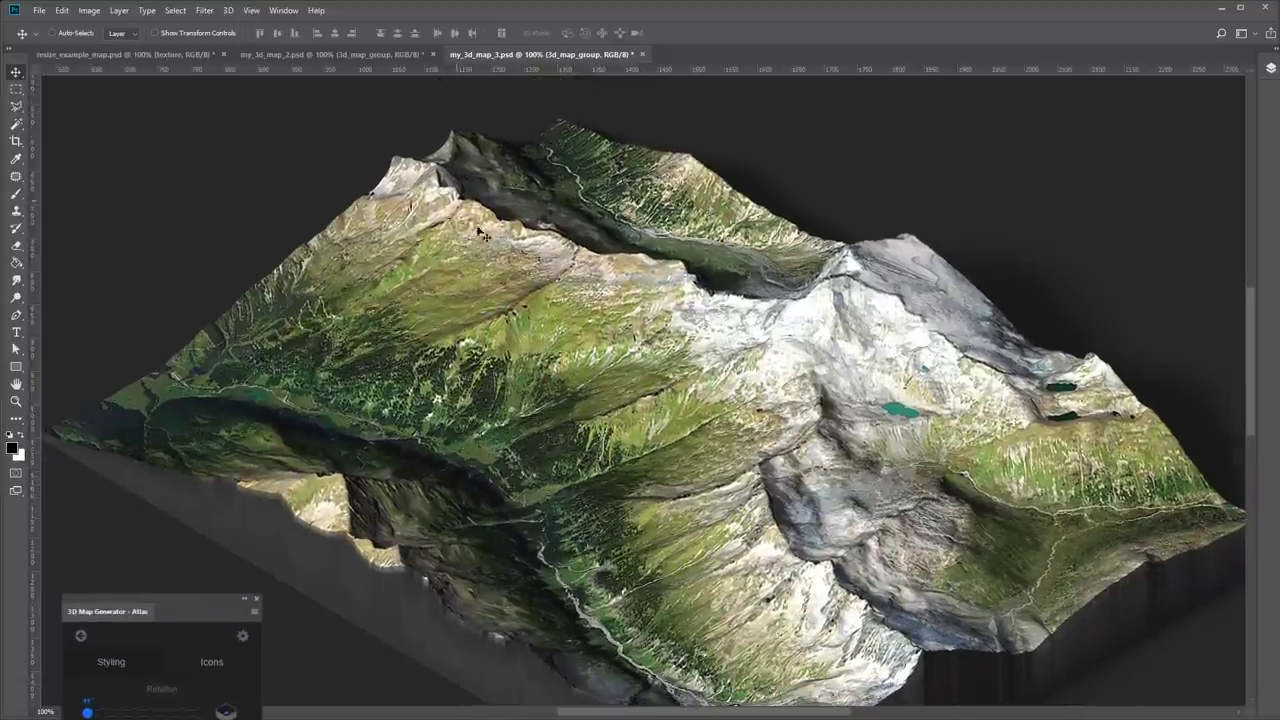
- Compare my_3d_map_2 with my_3d_map_3, ending on my_3d_map_3 with Atlas centred
{"action": "left_click", "coordinate": [362, 53]}
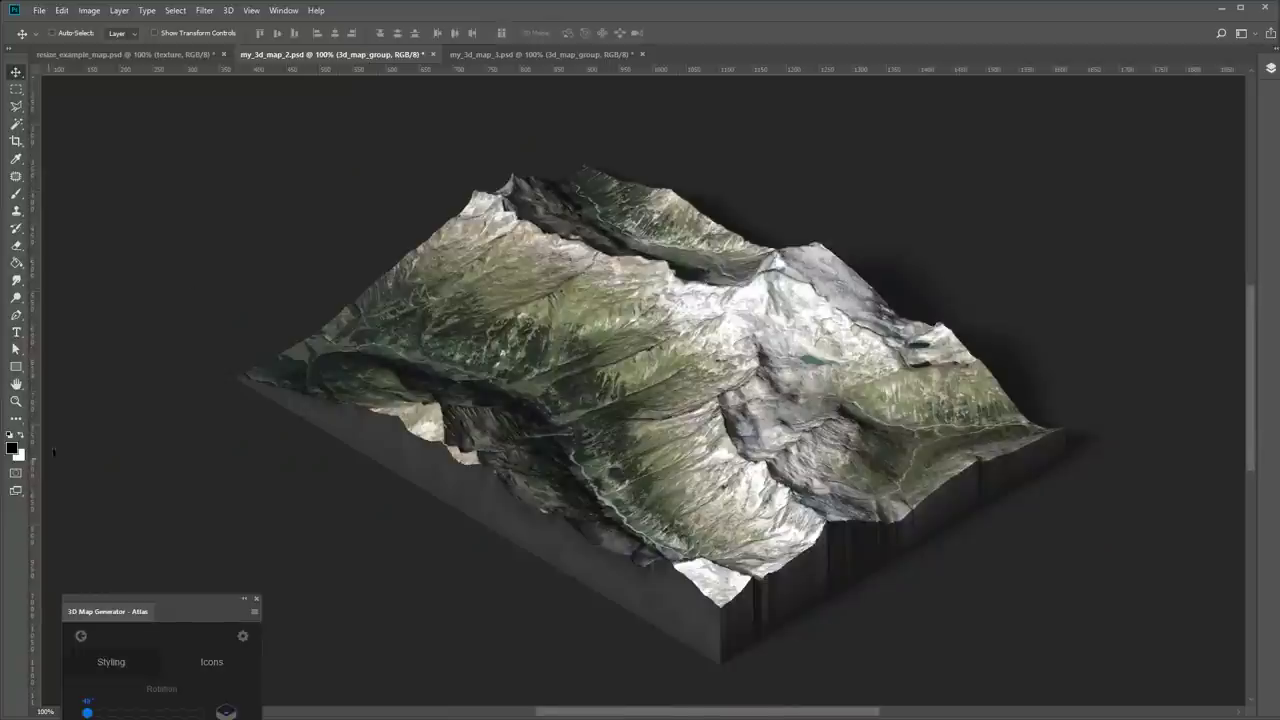
{"action": "left_click", "coordinate": [14, 401]}
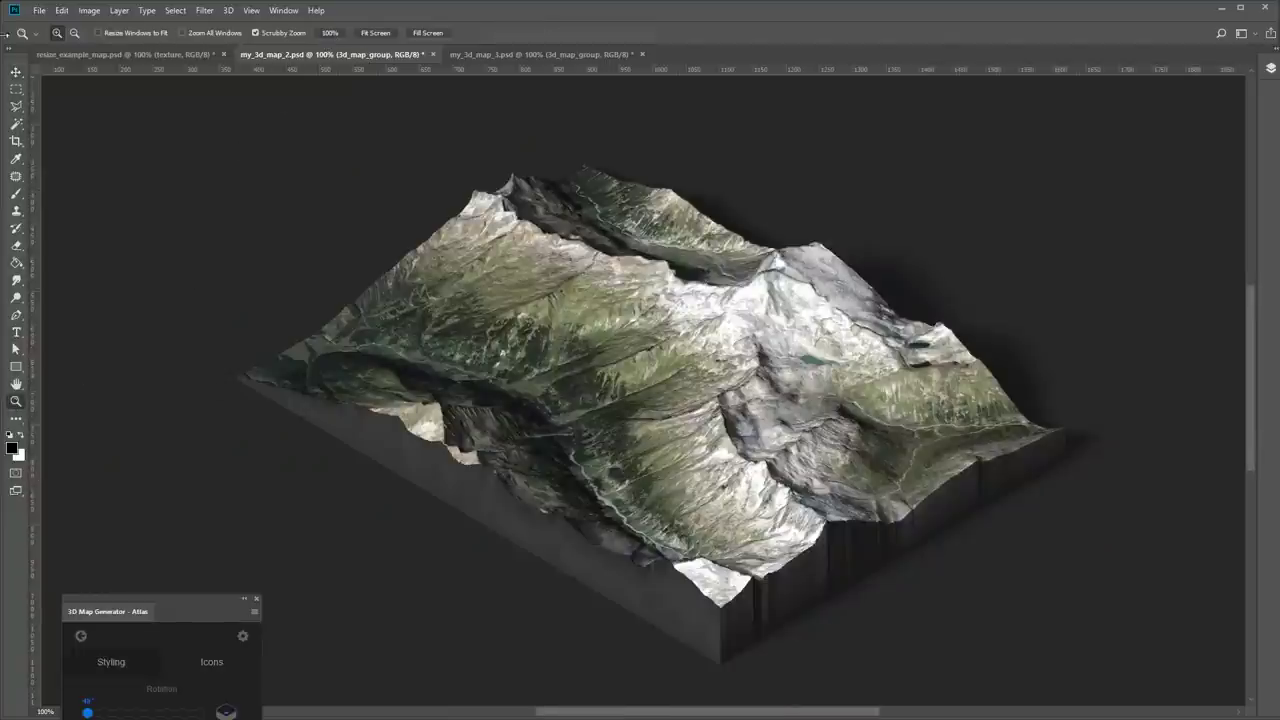
{"action": "left_click", "coordinate": [16, 72]}
{"action": "left_click", "coordinate": [573, 52]}
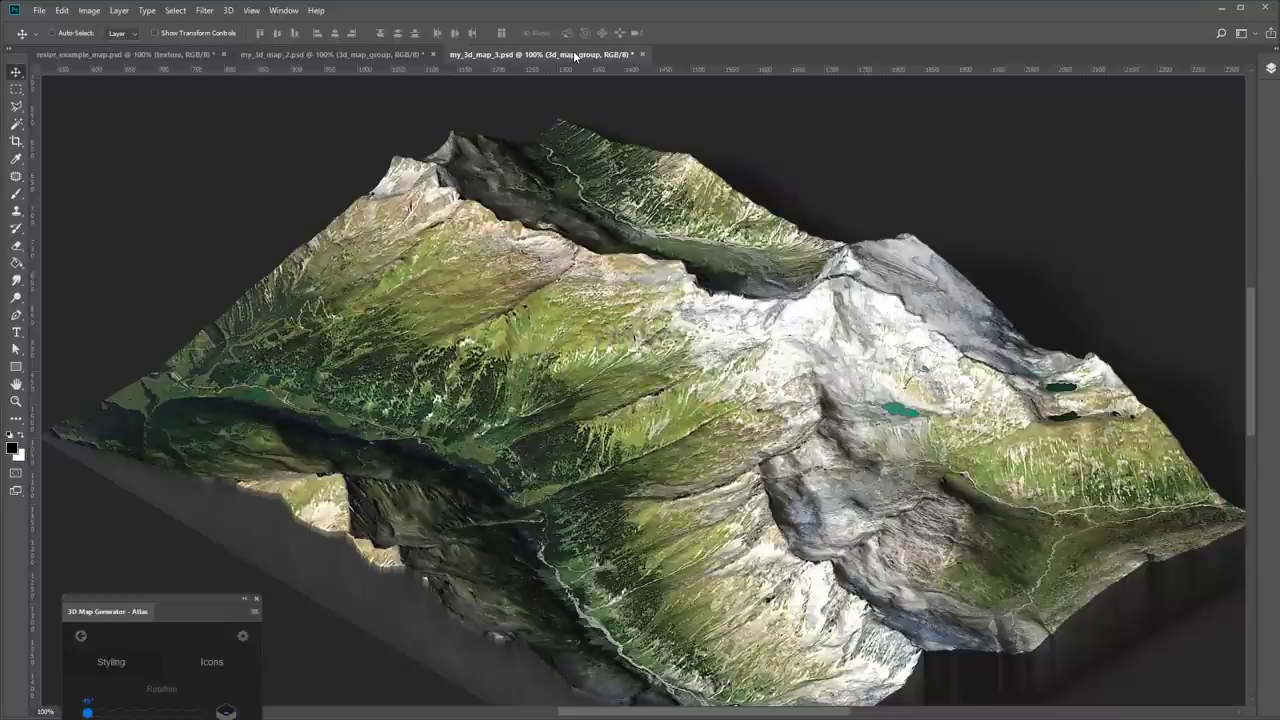
{"action": "left_click", "coordinate": [401, 55]}
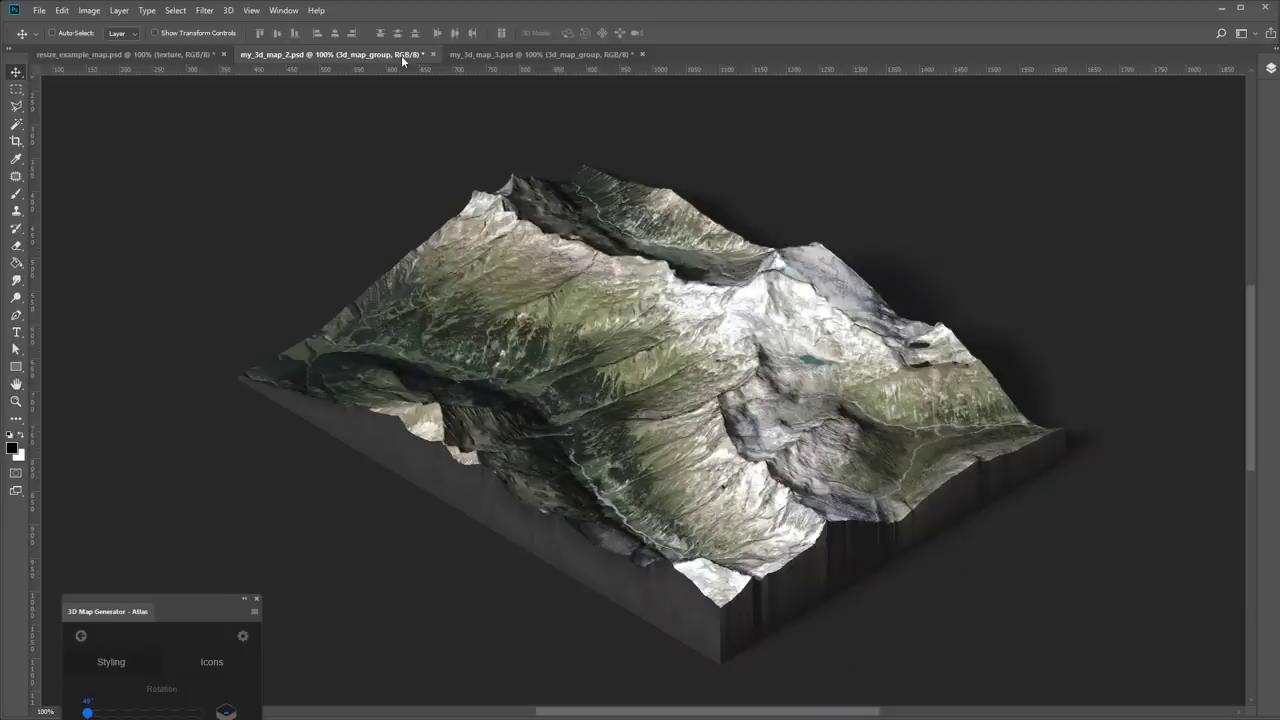
{"action": "left_click", "coordinate": [505, 54]}
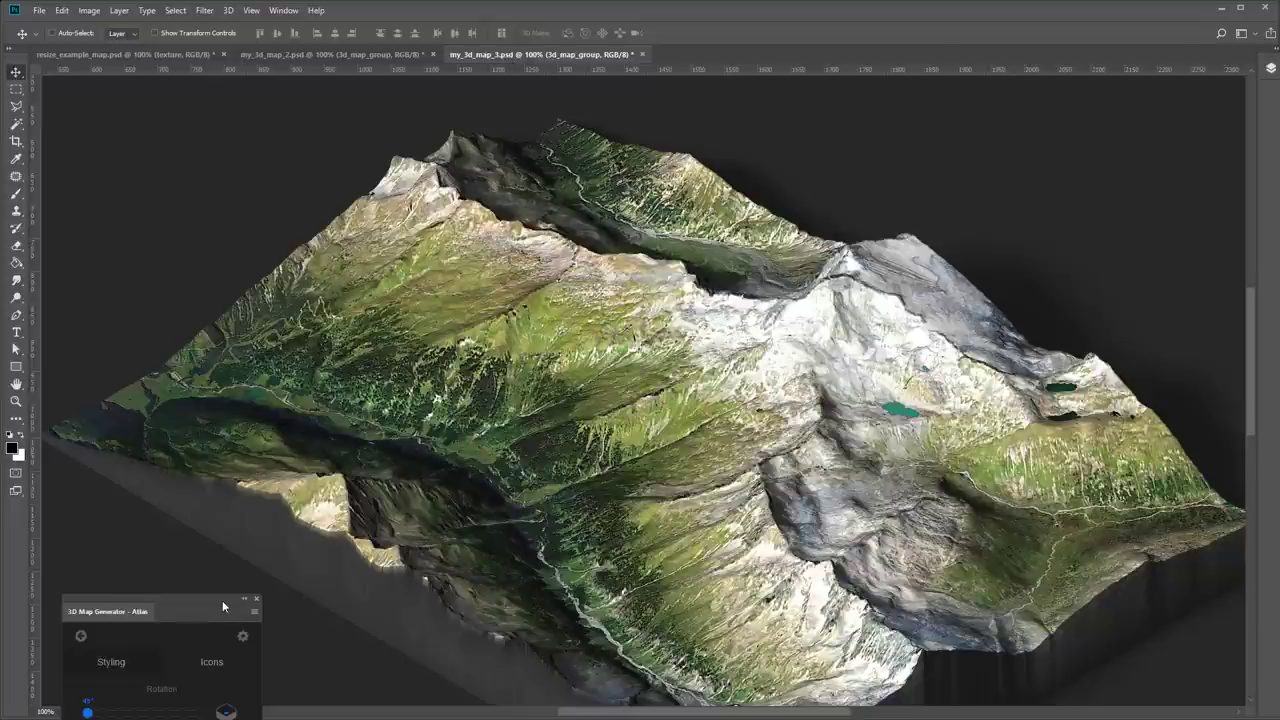
{"action": "left_click_drag", "start_coordinate": [222, 606], "coordinate": [690, 222]}
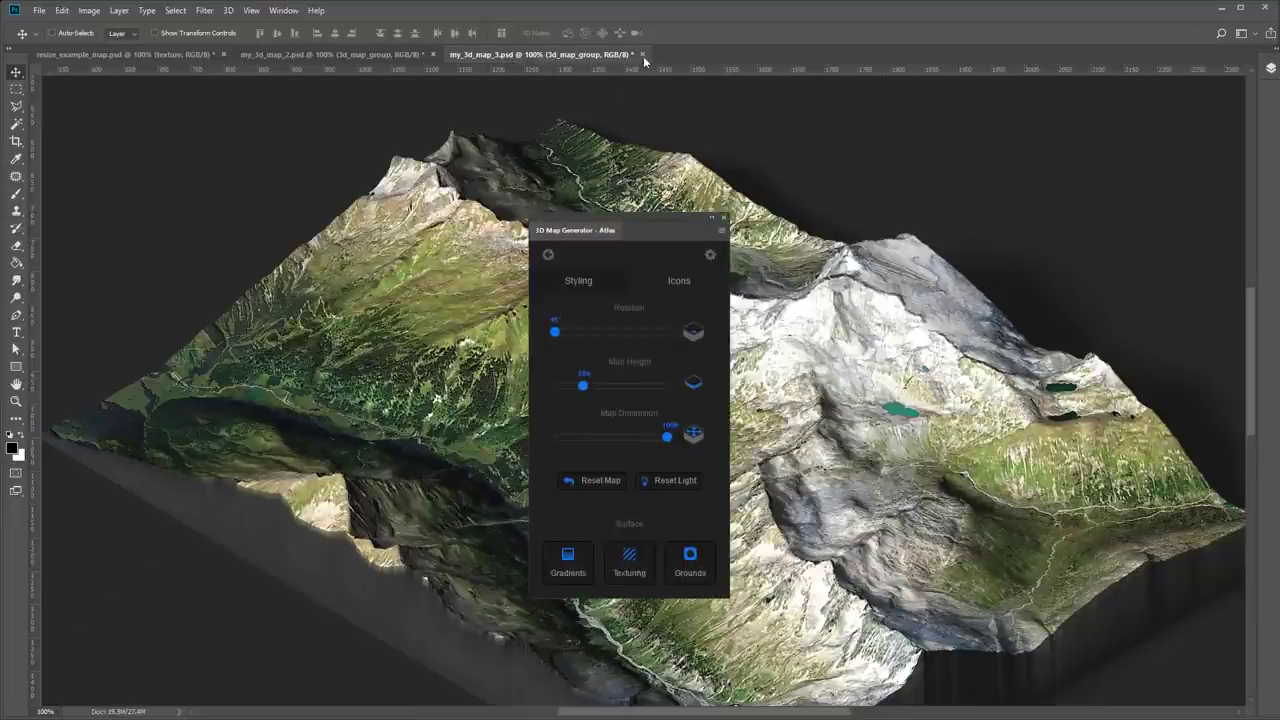
- Close my_3d_map_3 and my_3d_map_2 without saving
{"action": "left_click", "coordinate": [643, 55]}
{"action": "left_click", "coordinate": [630, 289]}
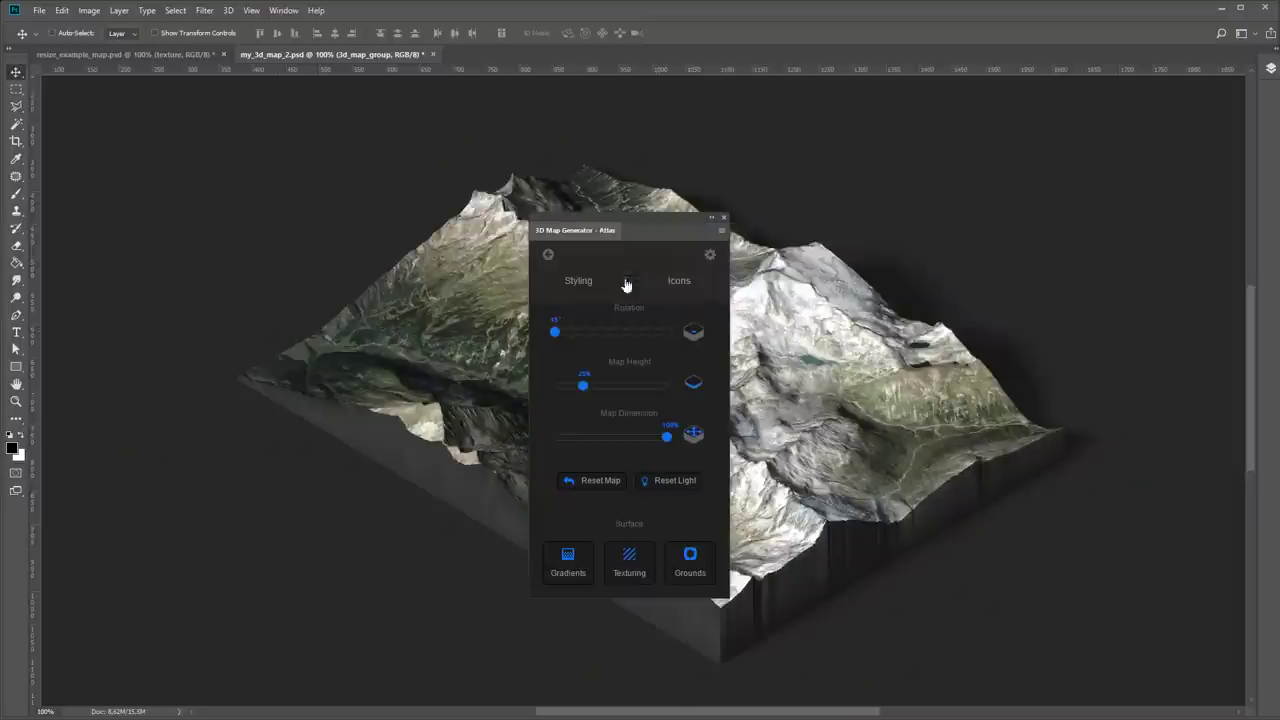
{"action": "left_click", "coordinate": [433, 54]}
{"action": "left_click", "coordinate": [634, 289]}
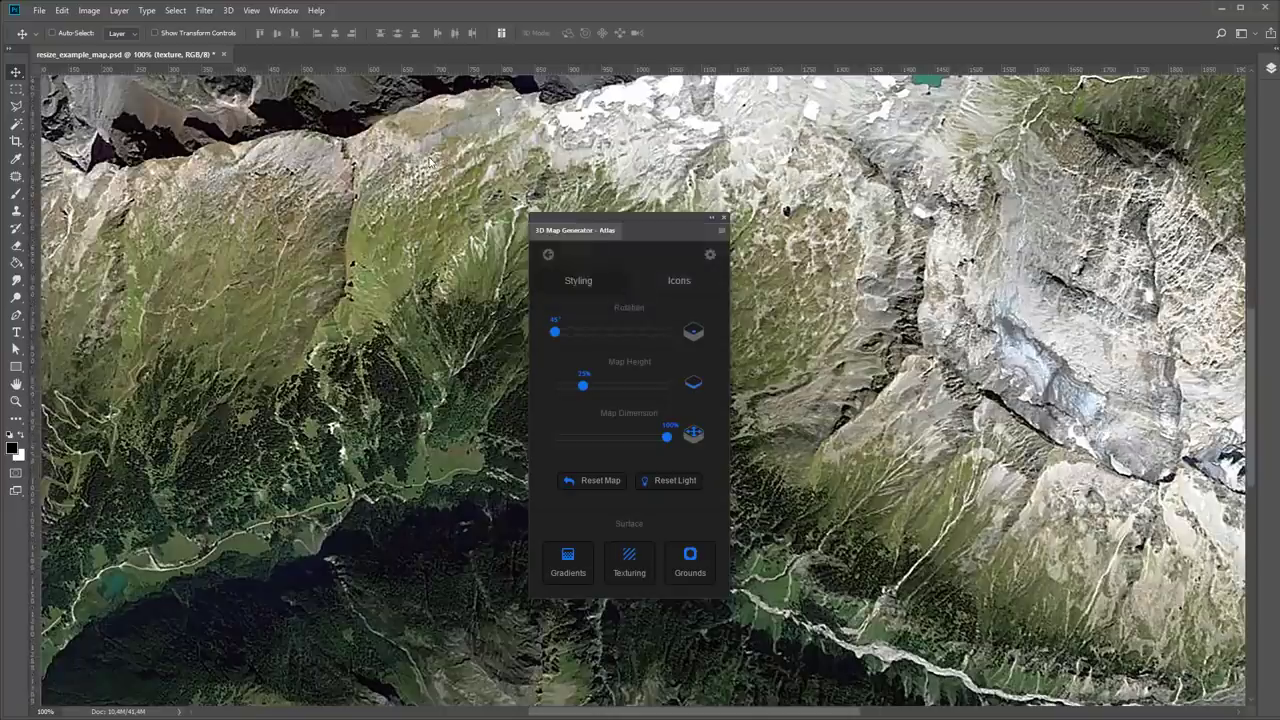
- Close resize_example_map without saving and create a new 600 × 600 px Atlas heightmap
{"action": "left_click", "coordinate": [224, 55]}
{"action": "left_click", "coordinate": [632, 290]}
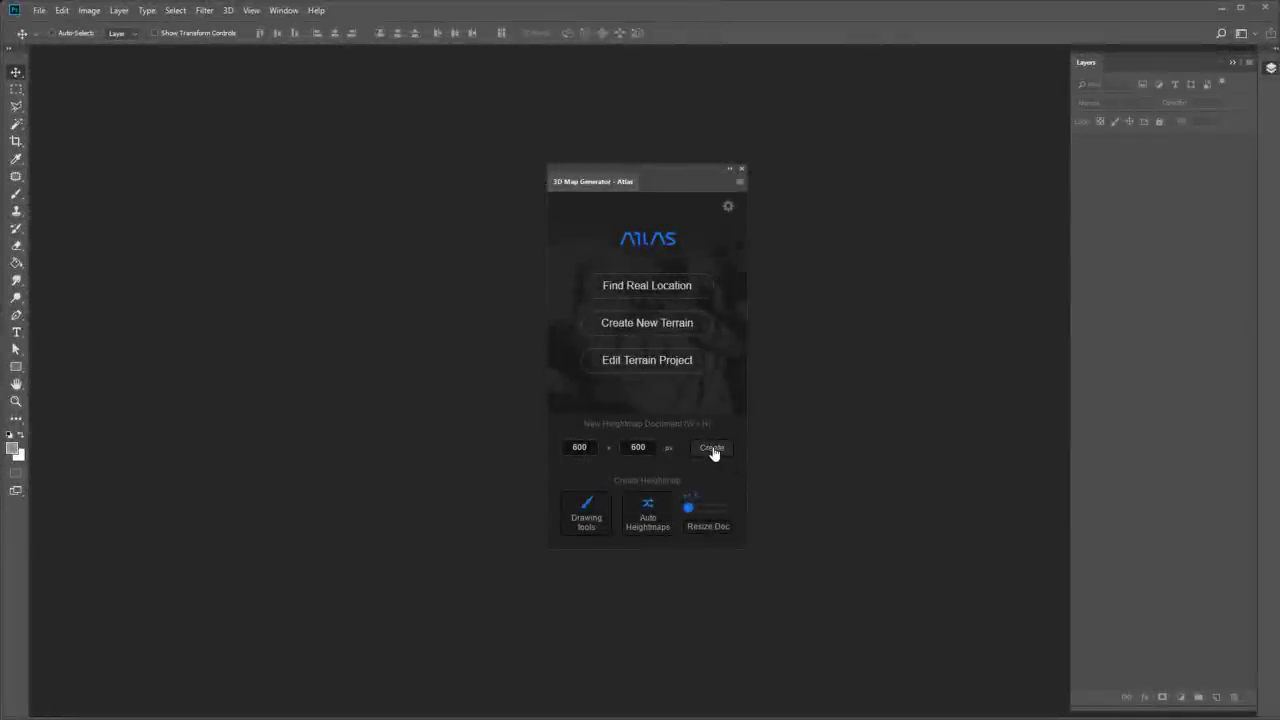
{"action": "left_click", "coordinate": [712, 448]}
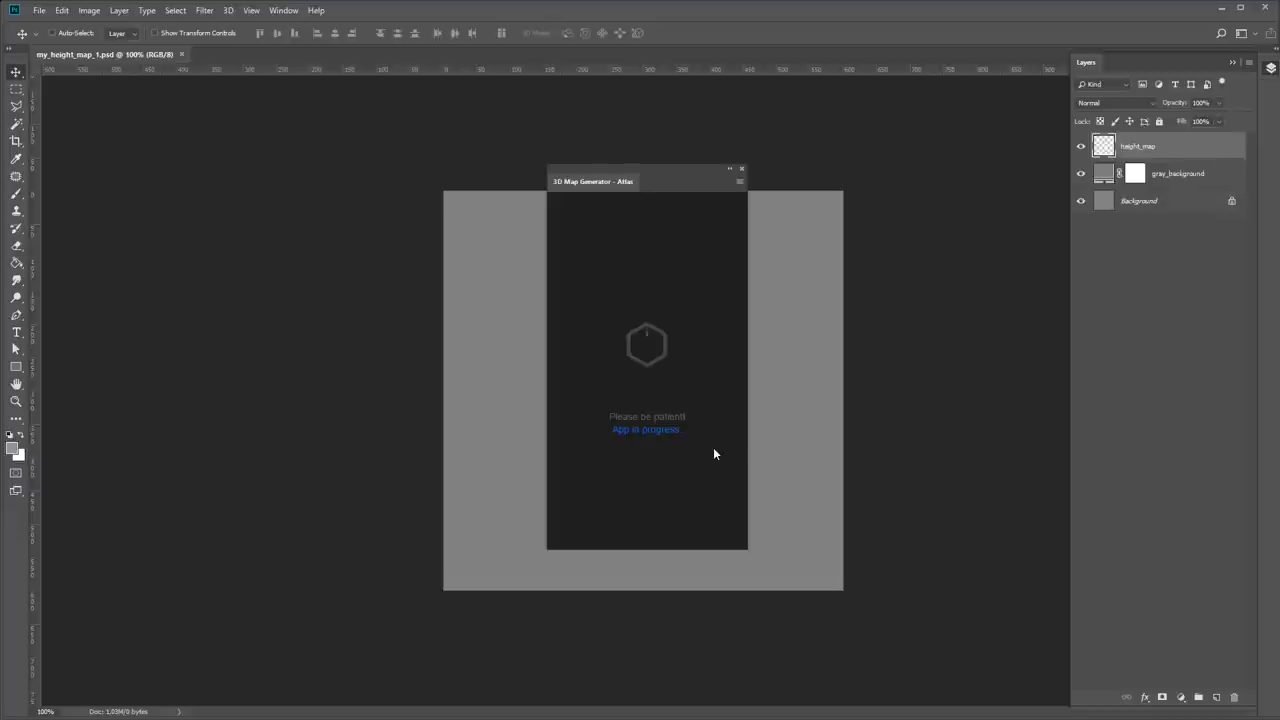
{"action": "left_click_drag", "start_coordinate": [643, 176], "coordinate": [284, 195]}
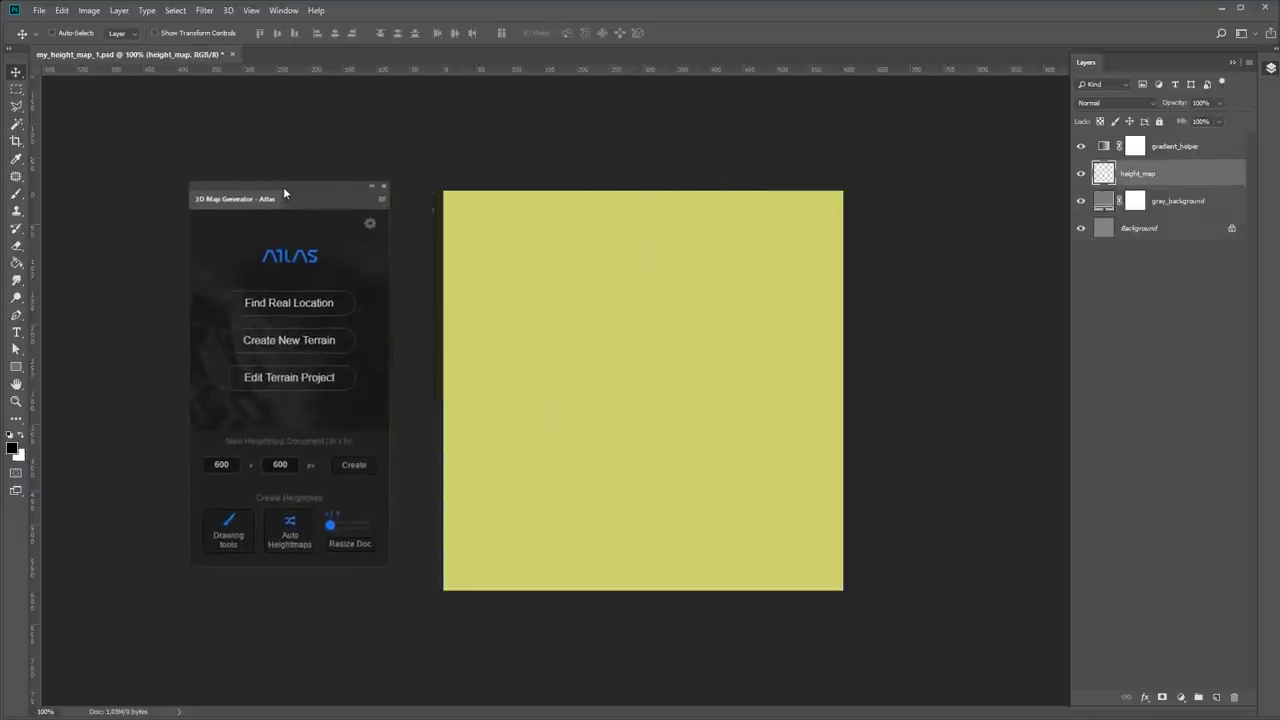
- Change the gray_background fill to #141414, then bring up Atlas Drawing tools
{"action": "double_click", "coordinate": [1104, 200]}
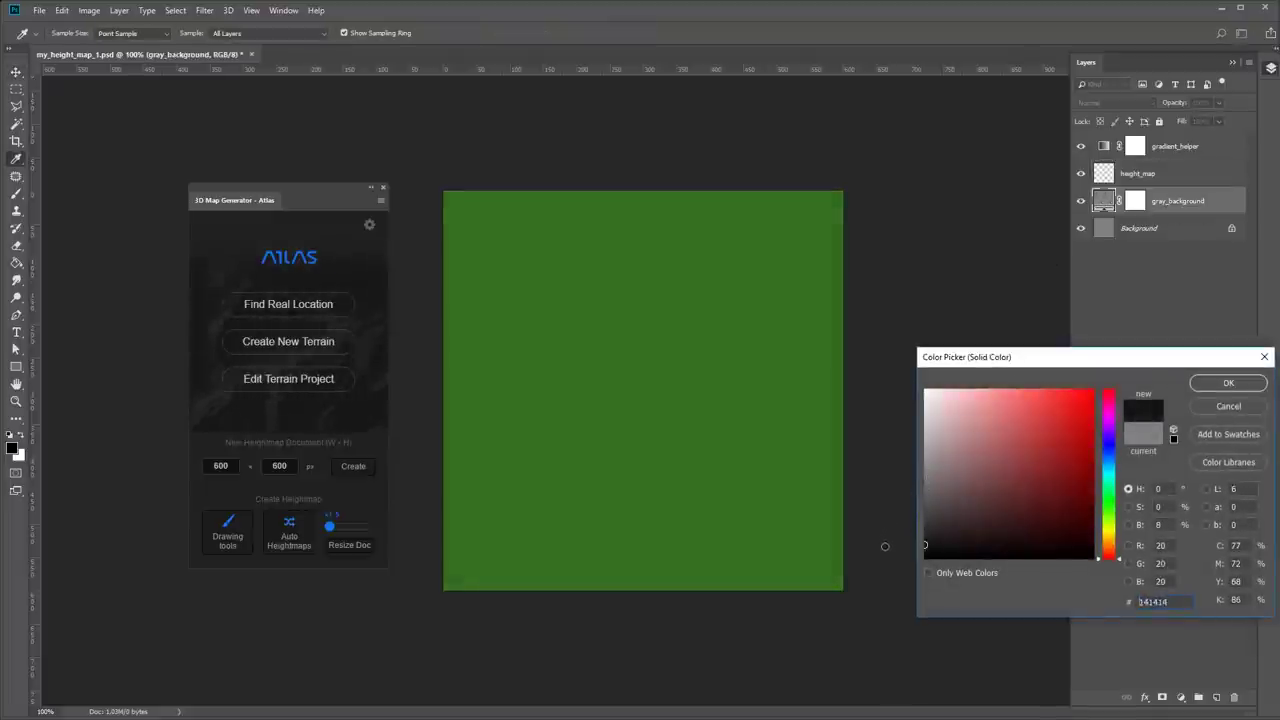
{"action": "left_click", "coordinate": [1228, 382]}
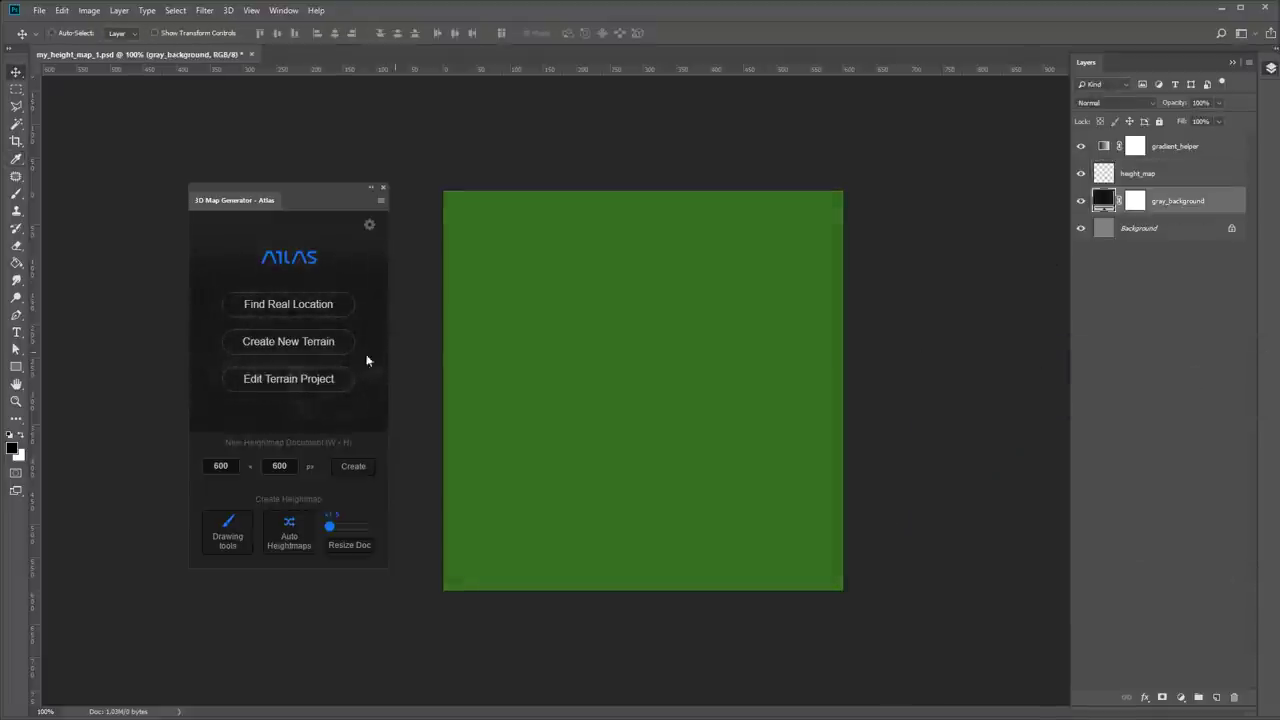
{"action": "left_click", "coordinate": [229, 528]}
- Paint three roads on a new heights layer, fade it to 37%, and add another layer
{"action": "left_click", "coordinate": [350, 546]}
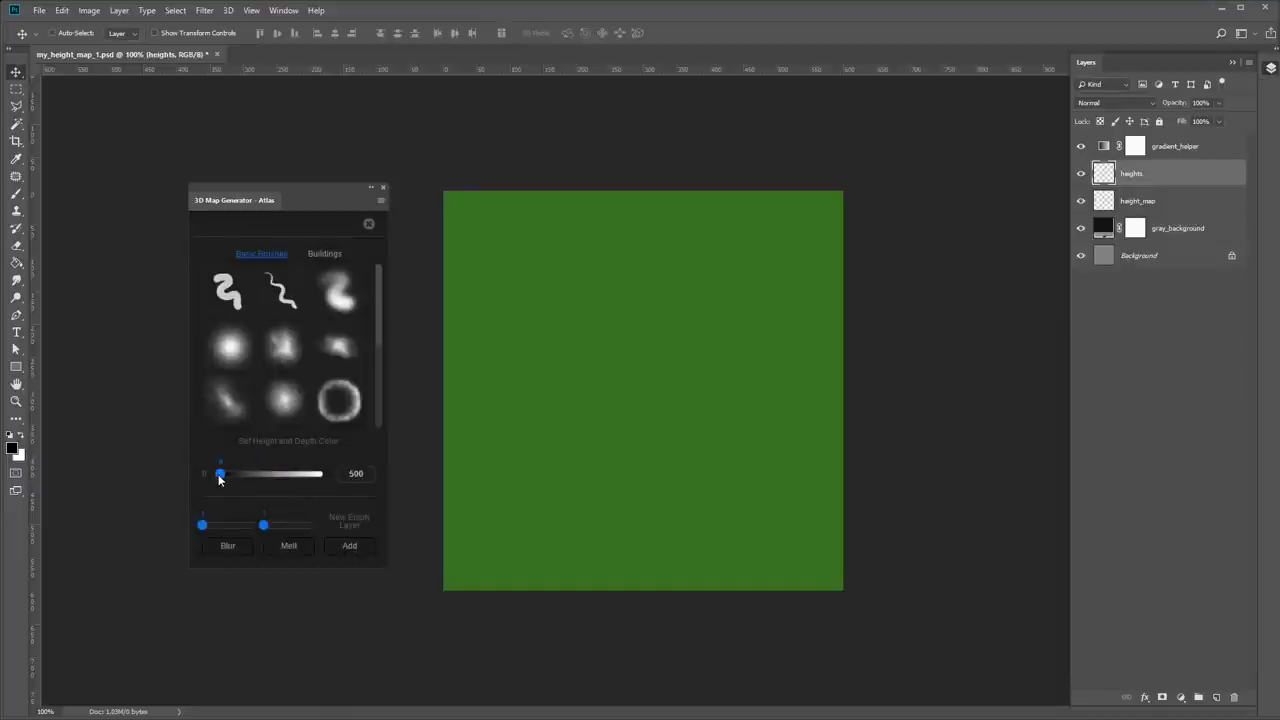
{"action": "left_click", "coordinate": [233, 296]}
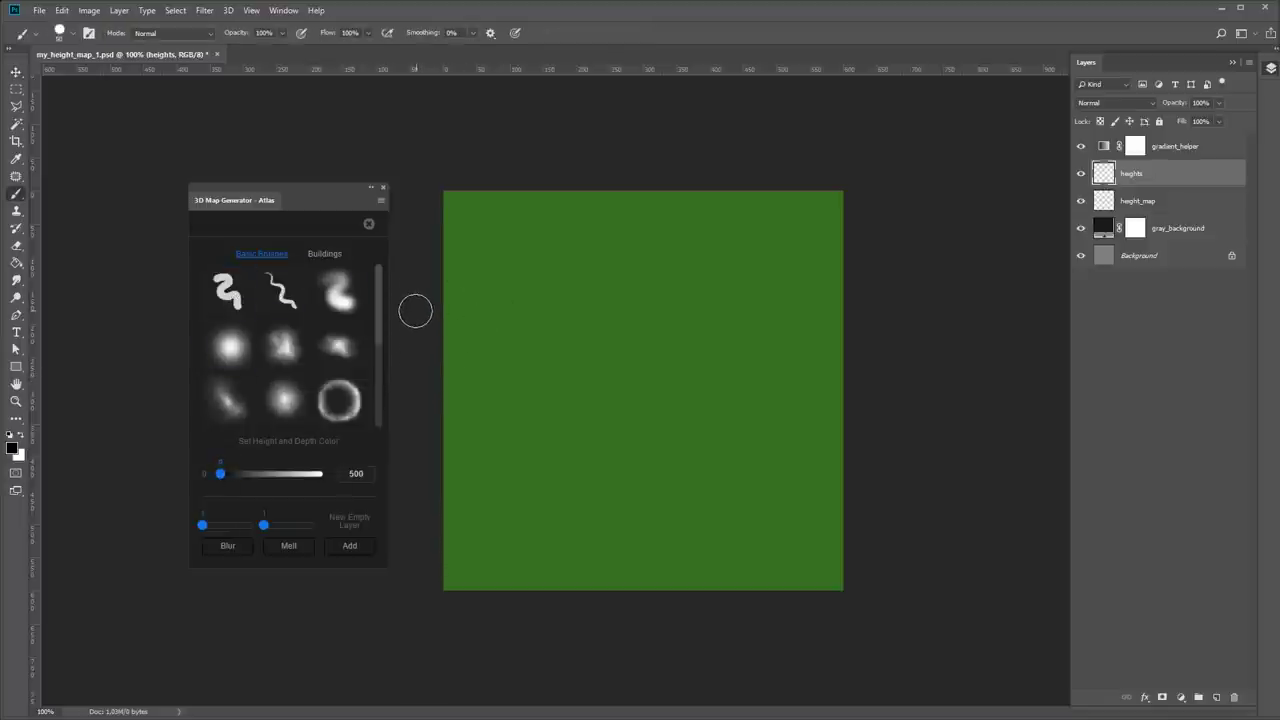
{"action": "left_click_drag", "start_coordinate": [428, 313], "coordinate": [943, 313]}
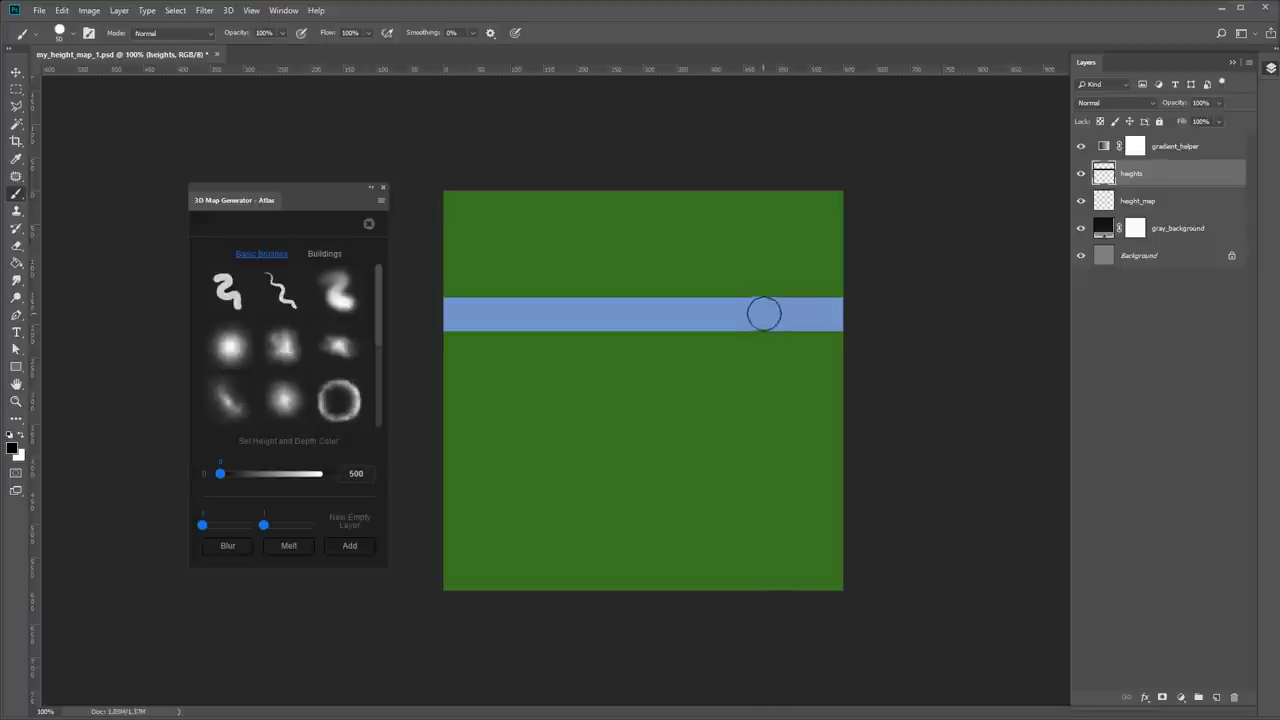
{"action": "left_click_drag", "start_coordinate": [757, 309], "coordinate": [760, 598]}
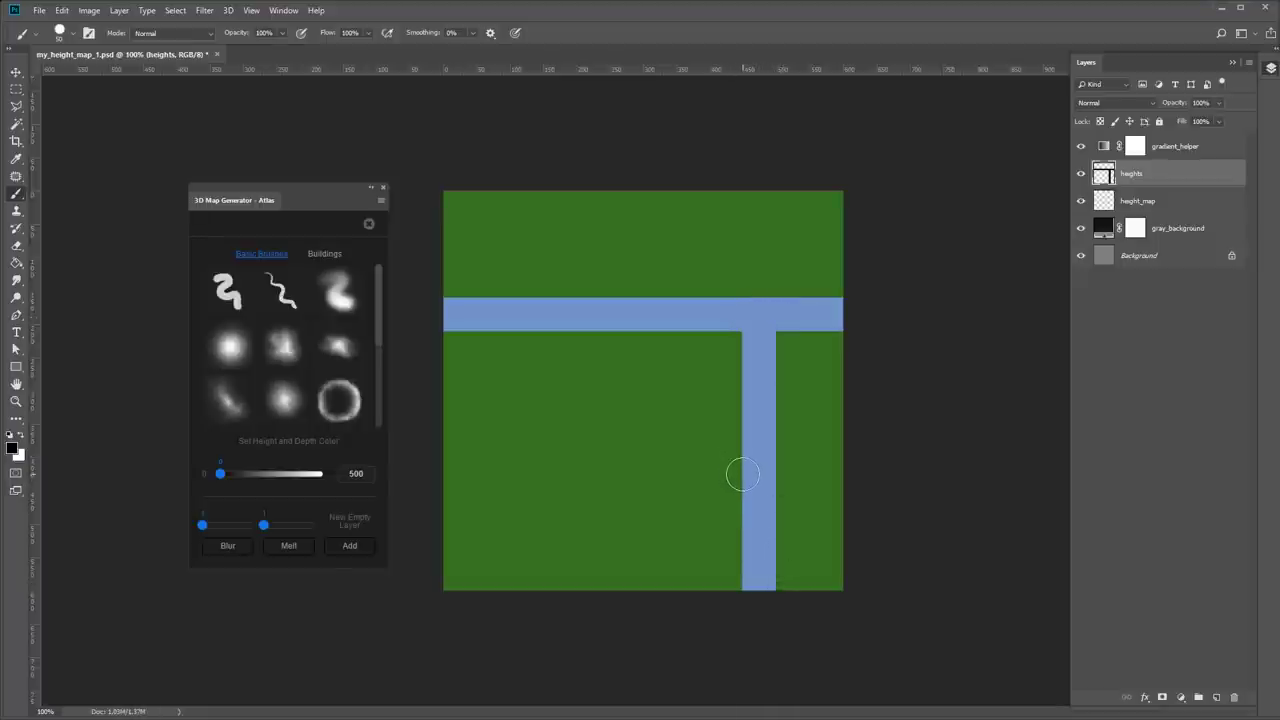
{"action": "mouse_move", "coordinate": [742, 476]}
{"action": "left_mouse_down"}
{"action": "mouse_move", "coordinate": [554, 474]}
{"action": "mouse_move", "coordinate": [580, 214]}
{"action": "left_mouse_up"}
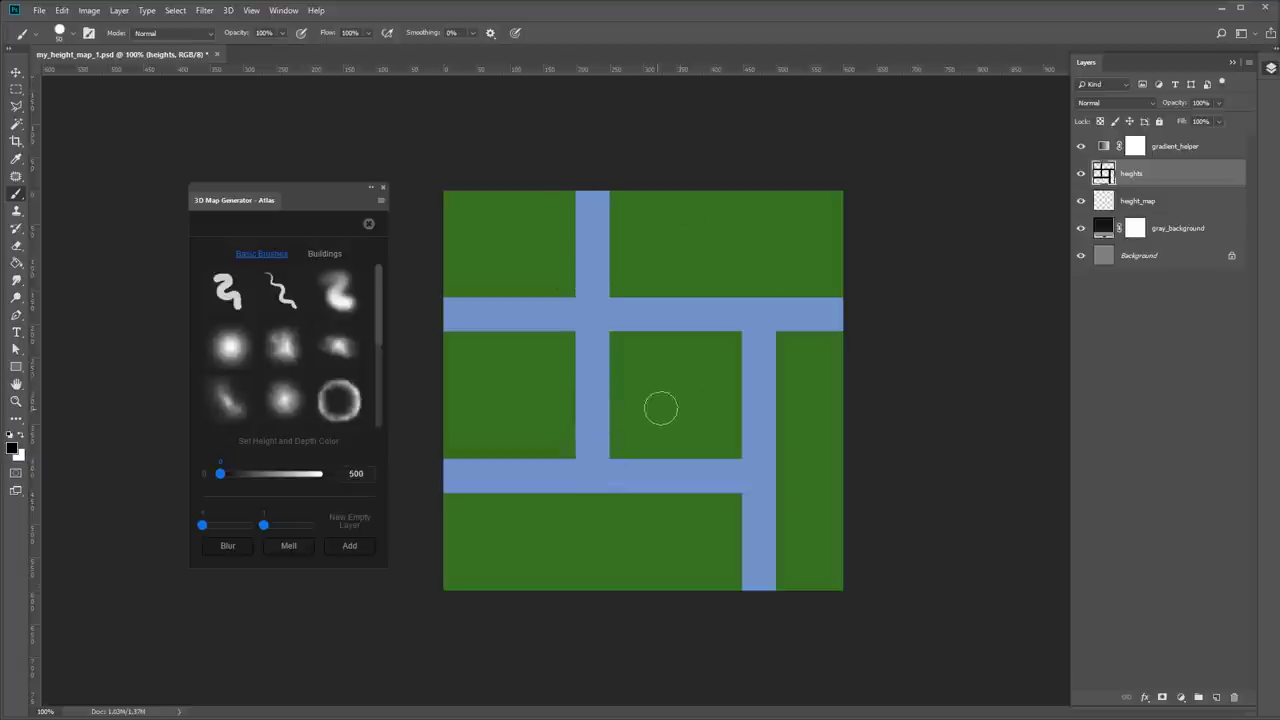
{"action": "left_click_drag", "start_coordinate": [1206, 122], "coordinate": [1180, 117]}
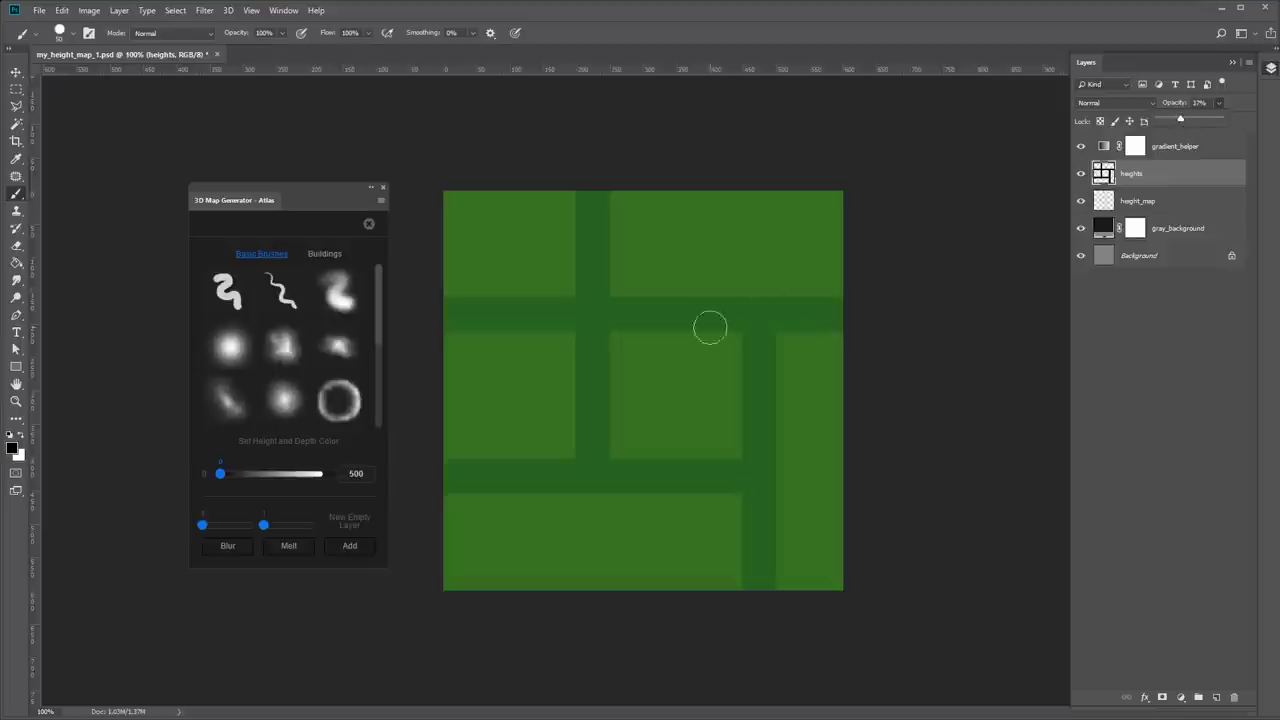
{"action": "left_click", "coordinate": [351, 548]}
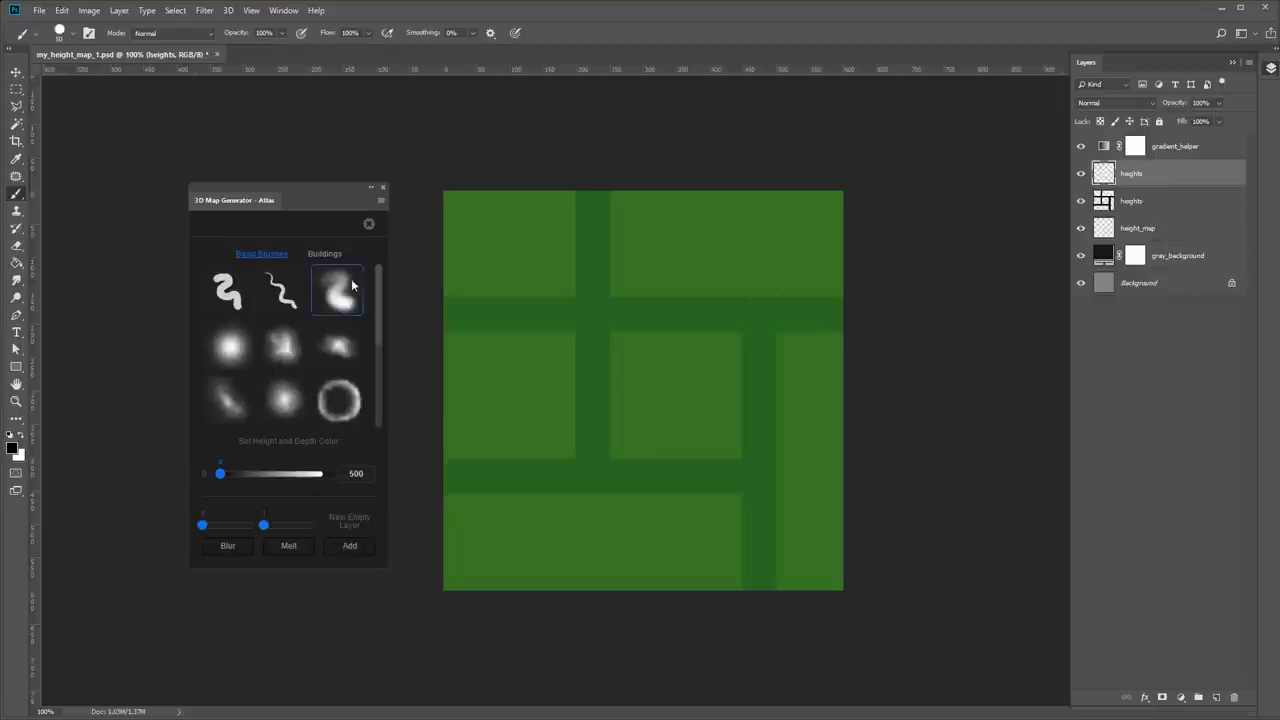
- Stamp cross-shaped, tall rectangular and square buildings in the top and middle blocks
{"action": "left_click", "coordinate": [324, 255]}
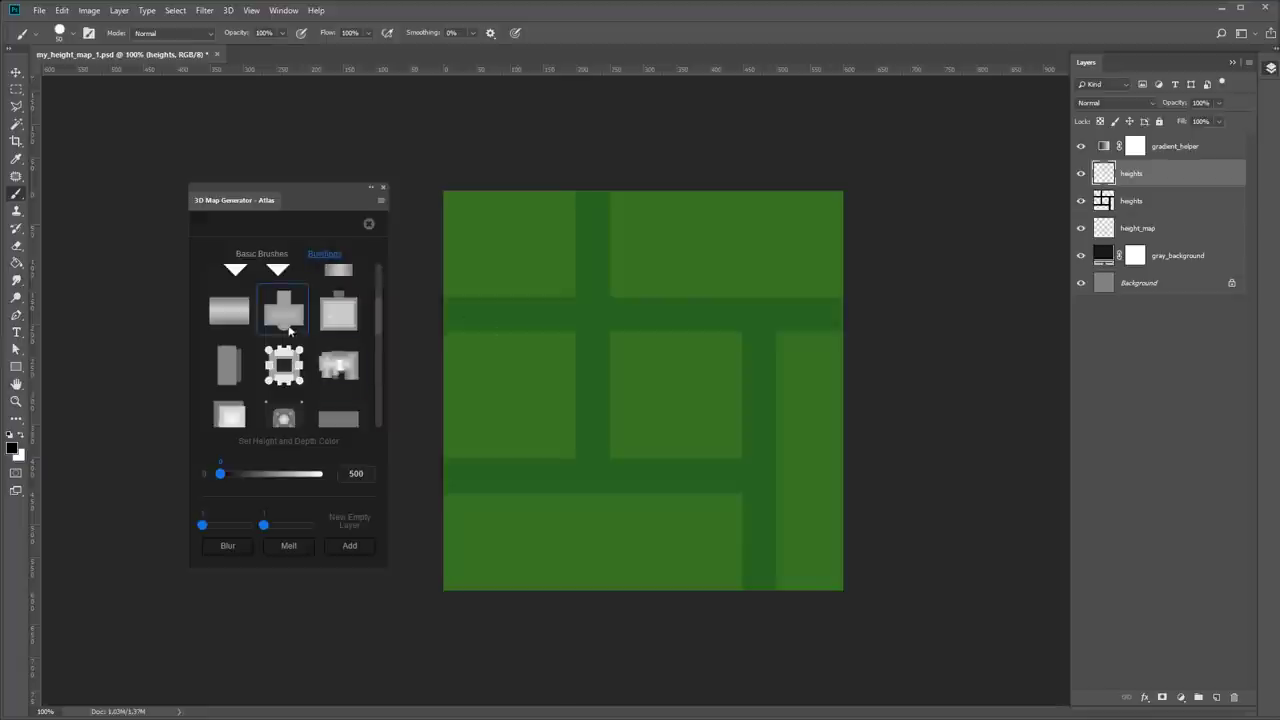
{"action": "left_click", "coordinate": [288, 314]}
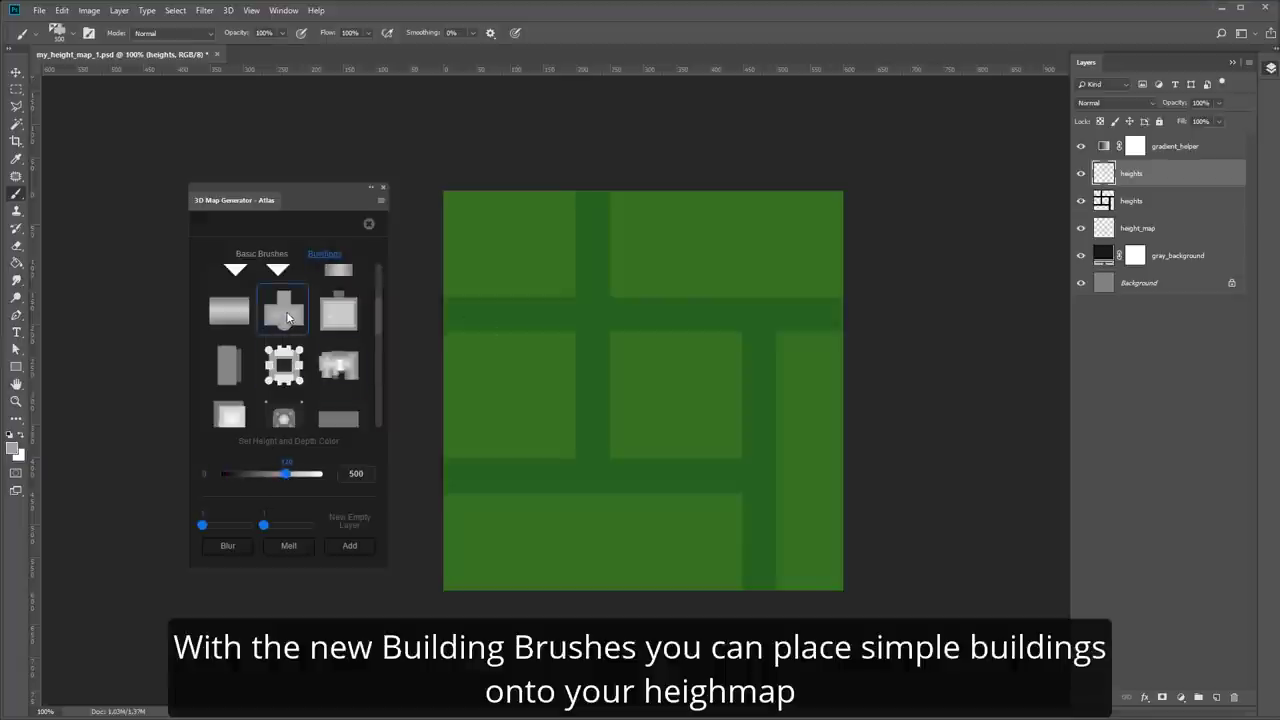
{"action": "left_click", "coordinate": [653, 254]}
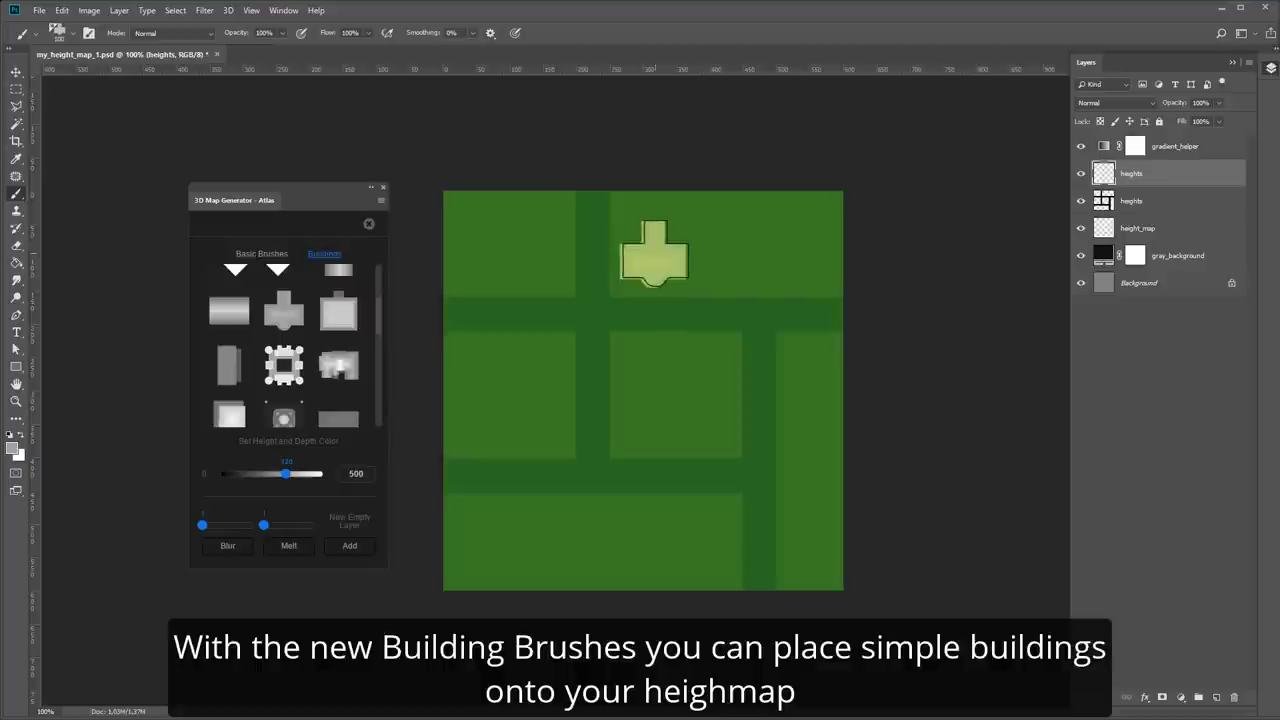
{"action": "left_click", "coordinate": [228, 365]}
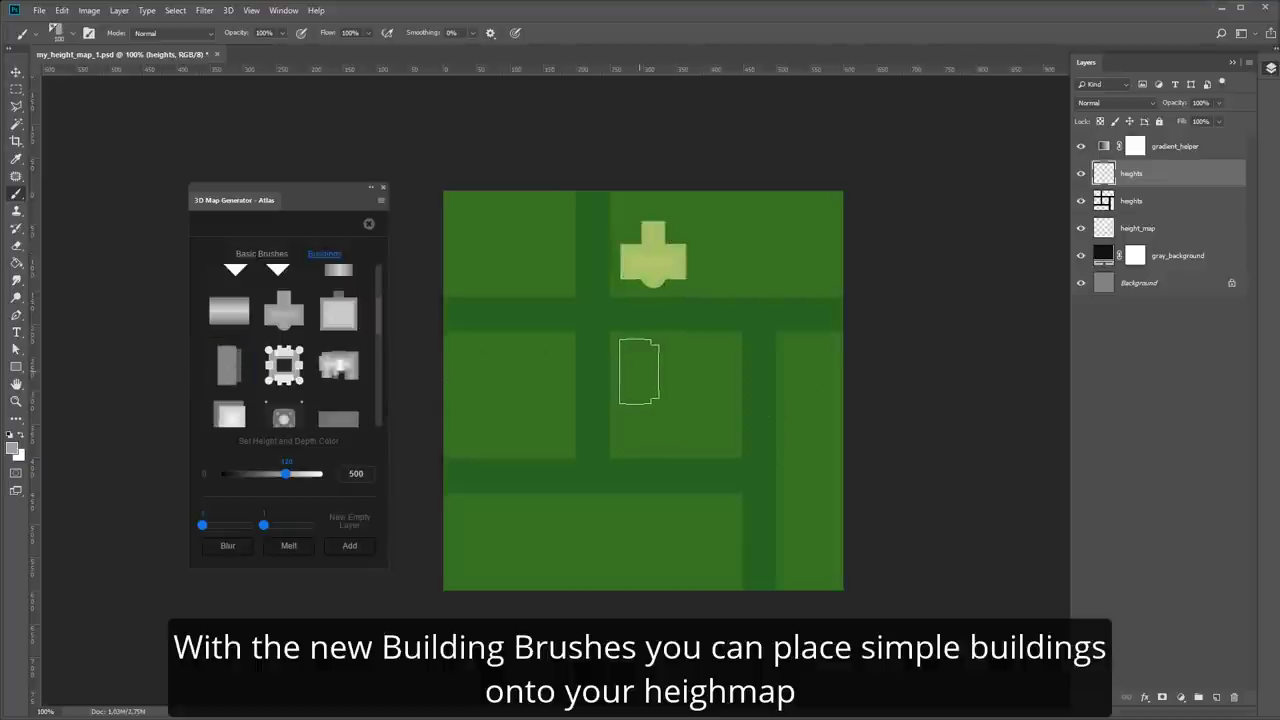
{"action": "left_click", "coordinate": [640, 372]}
{"action": "left_click_drag", "start_coordinate": [293, 477], "coordinate": [297, 476]}
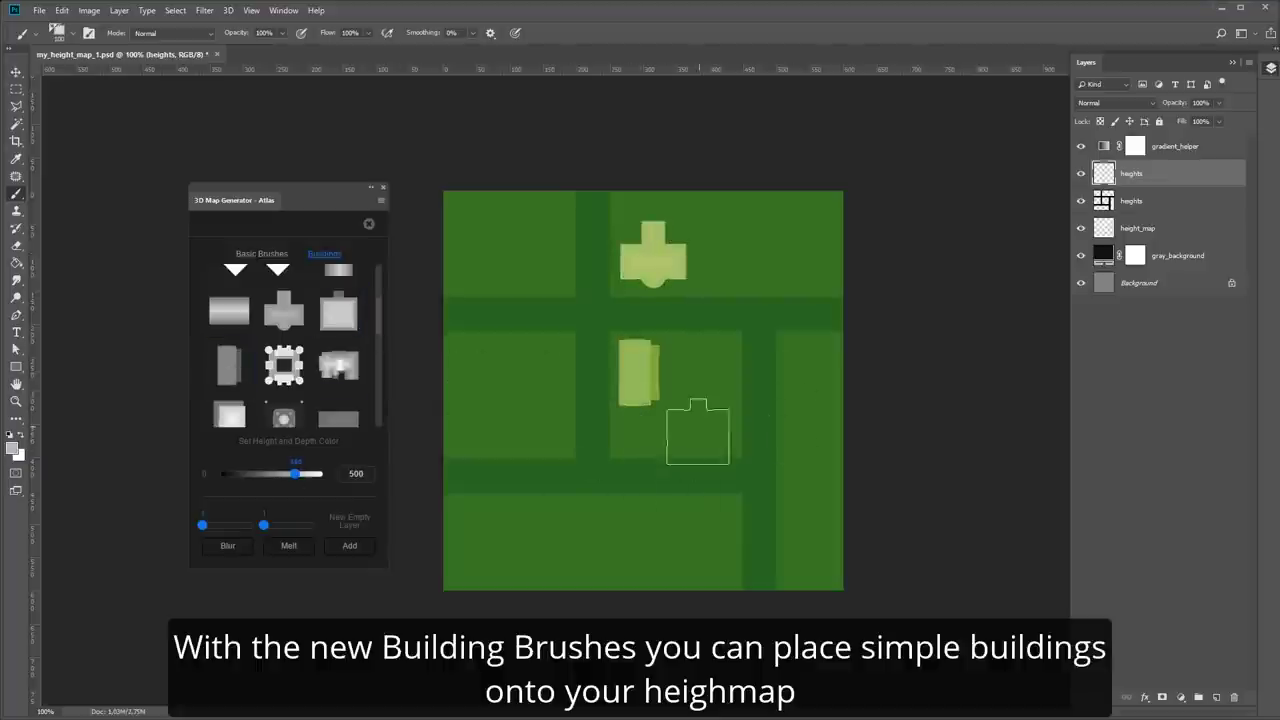
{"action": "left_click", "coordinate": [704, 417]}
{"action": "scroll", "coordinate": [380, 330], "scroll_direction": "down", "scroll_amount": 1}
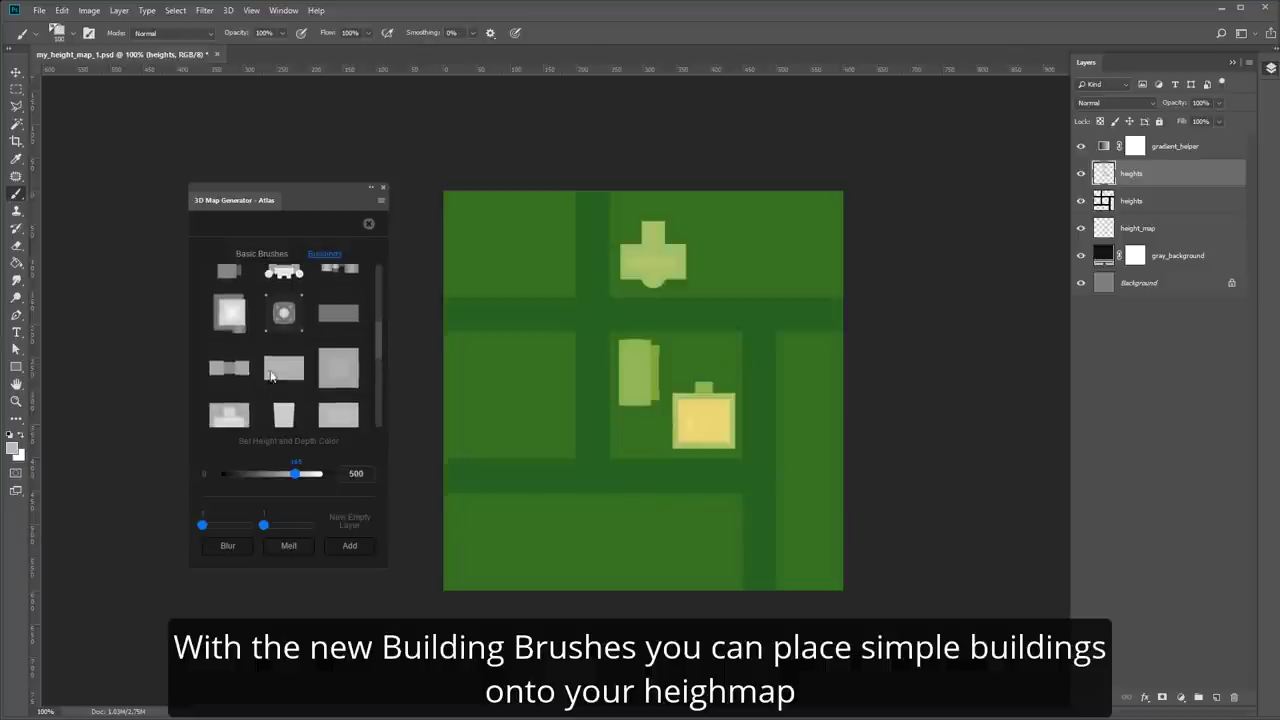
- Stamp two-block buildings in the left and lower blocks, then a taller cross-shaped one
{"action": "left_click", "coordinate": [229, 368]}
{"action": "left_click_drag", "start_coordinate": [301, 477], "coordinate": [289, 476]}
{"action": "left_click", "coordinate": [533, 350]}
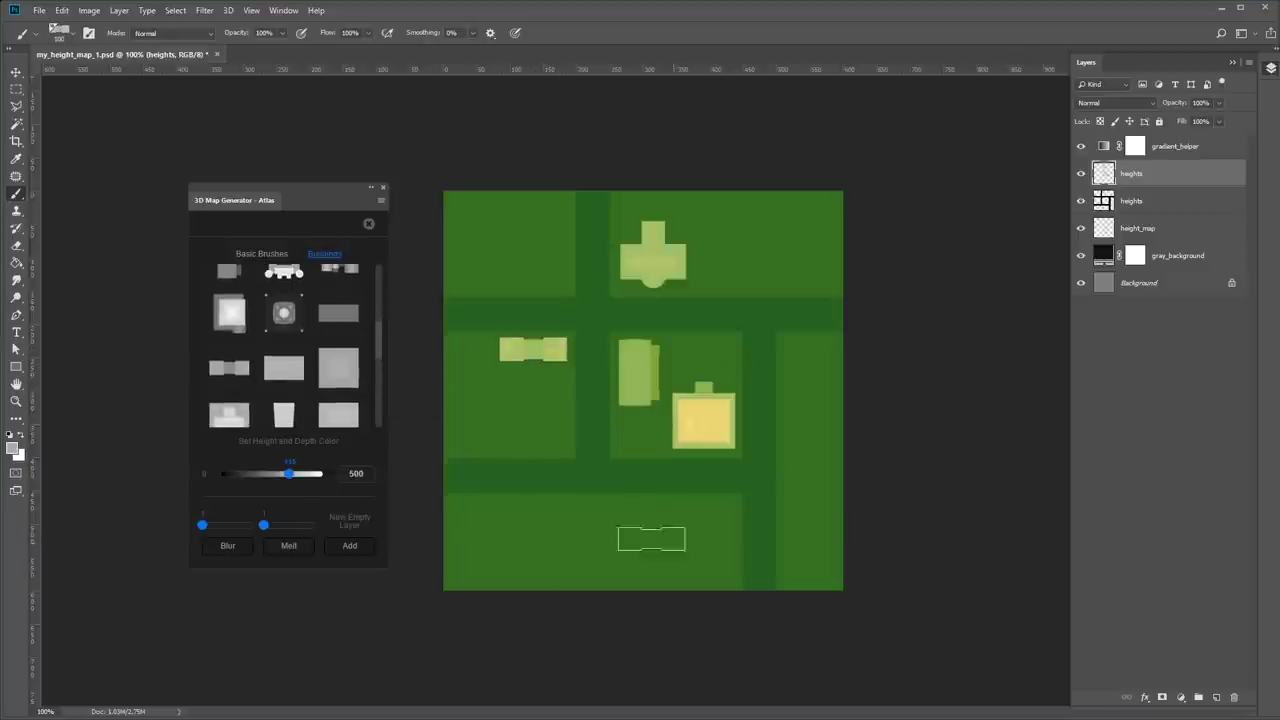
{"action": "left_click", "coordinate": [701, 513]}
{"action": "left_click", "coordinate": [299, 473]}
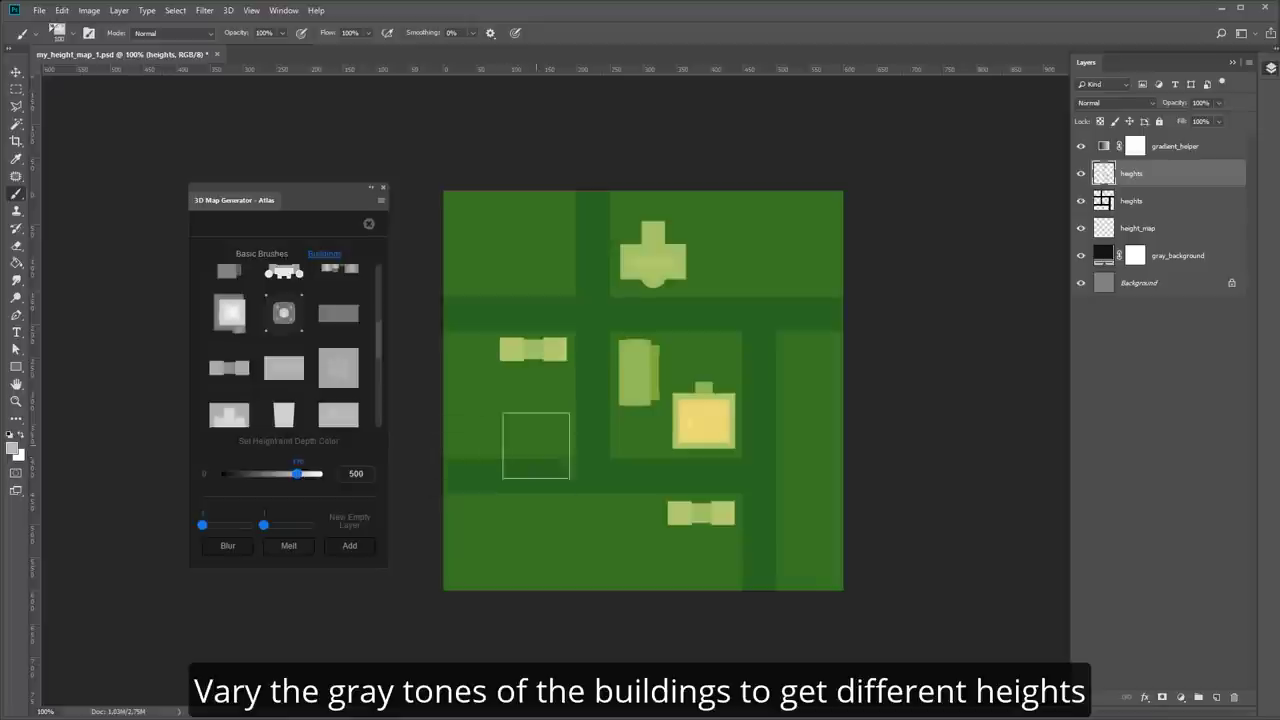
{"action": "right_click", "coordinate": [530, 410]}
{"action": "key", "text": "Escape"}
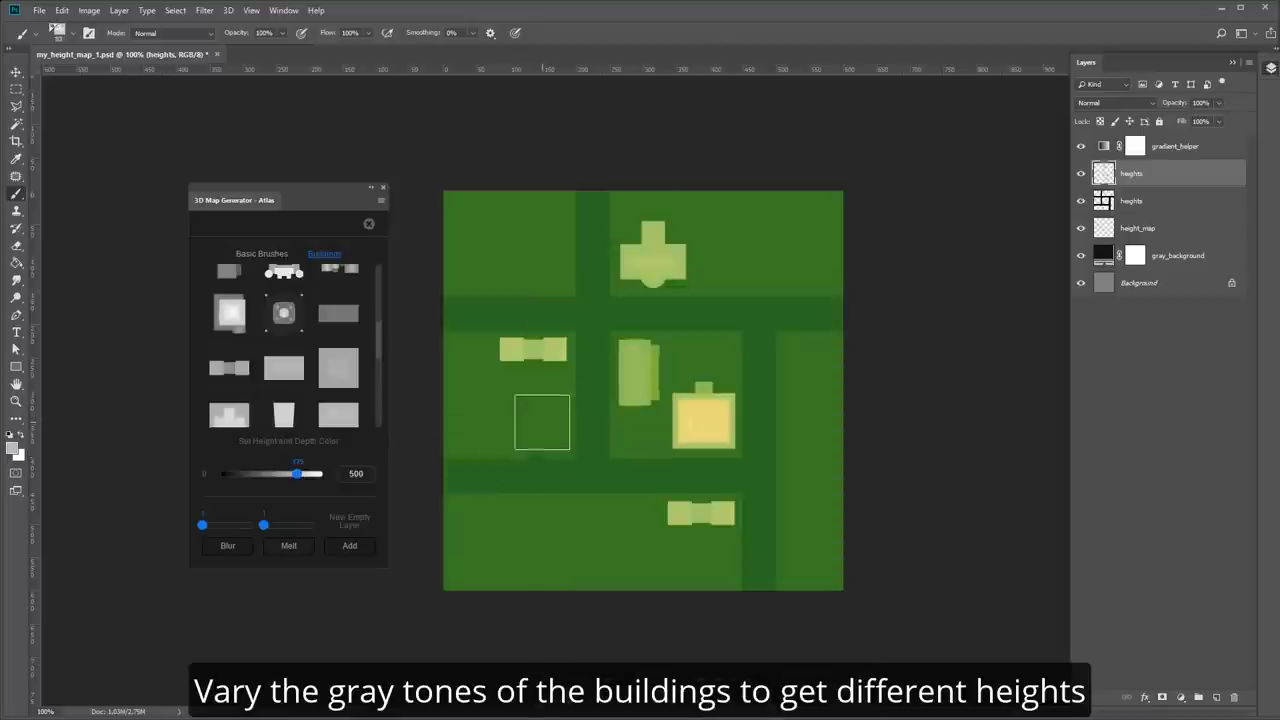
{"action": "left_click", "coordinate": [540, 421]}
- Stamp a long rectangular building top-right and a large square building top-left
{"action": "scroll", "coordinate": [379, 367], "scroll_direction": "down", "scroll_amount": 1}
{"action": "scroll", "coordinate": [379, 373], "scroll_direction": "down", "scroll_amount": 1}
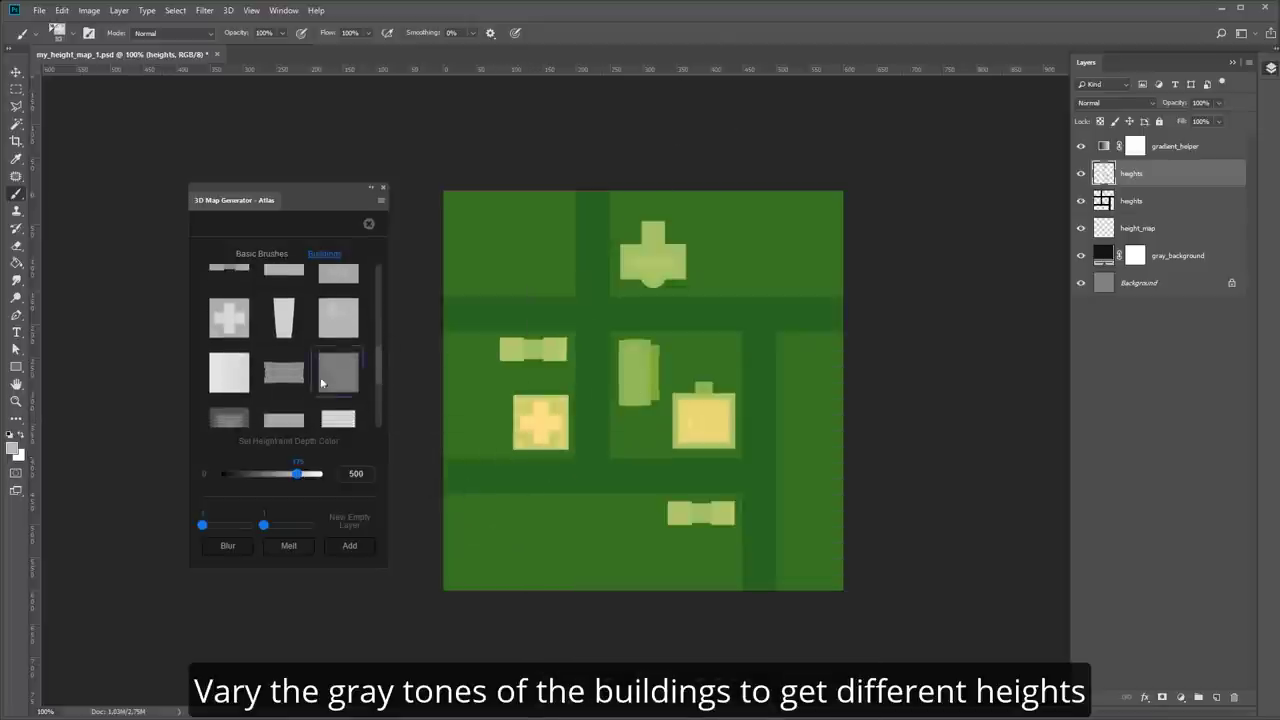
{"action": "left_click_drag", "start_coordinate": [299, 473], "coordinate": [272, 473]}
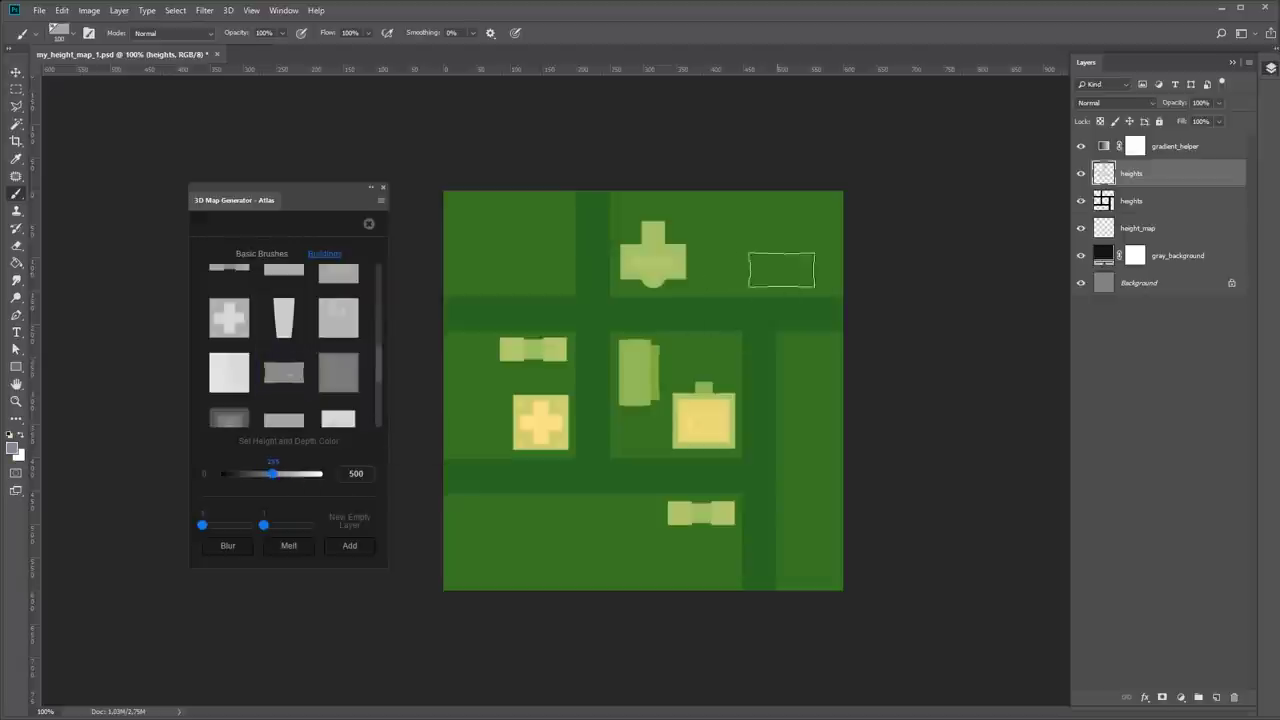
{"action": "left_click", "coordinate": [728, 264]}
{"action": "scroll", "coordinate": [380, 384], "scroll_direction": "down", "scroll_amount": 1}
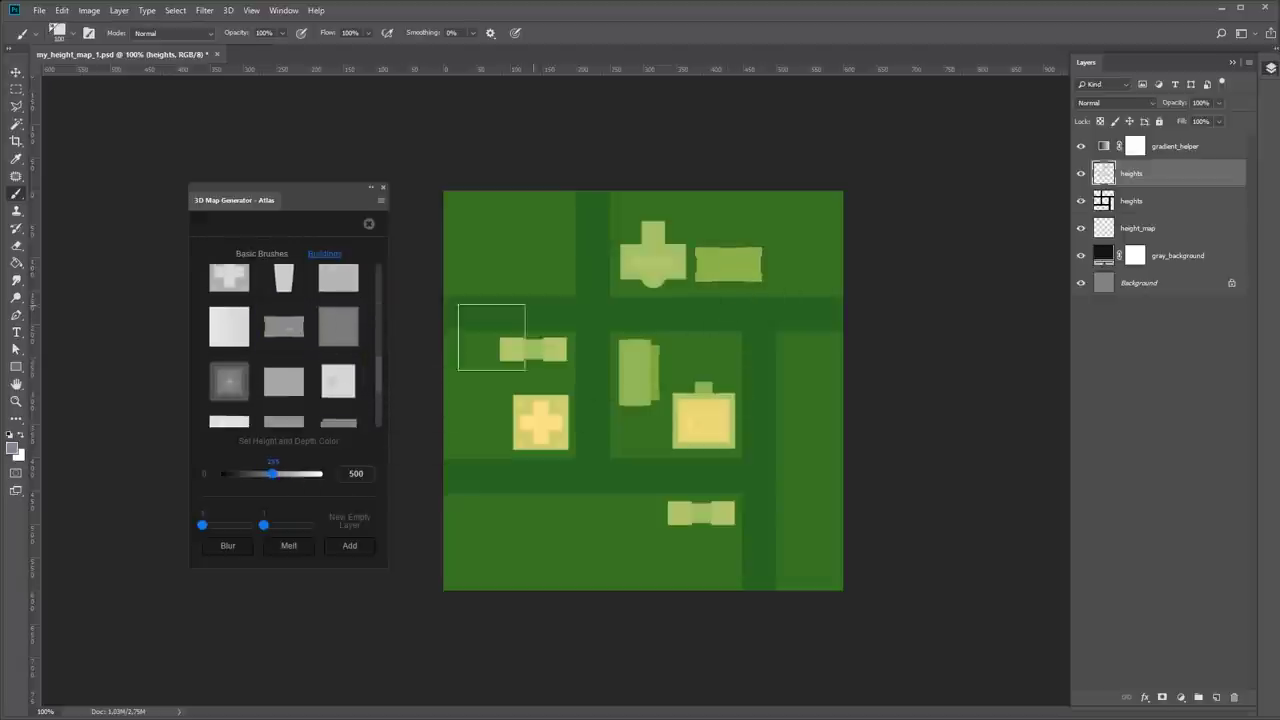
{"action": "left_click", "coordinate": [535, 254]}
{"action": "scroll", "coordinate": [380, 390], "scroll_direction": "down", "scroll_amount": 1}
{"action": "scroll", "coordinate": [380, 390], "scroll_direction": "up", "scroll_amount": 1}
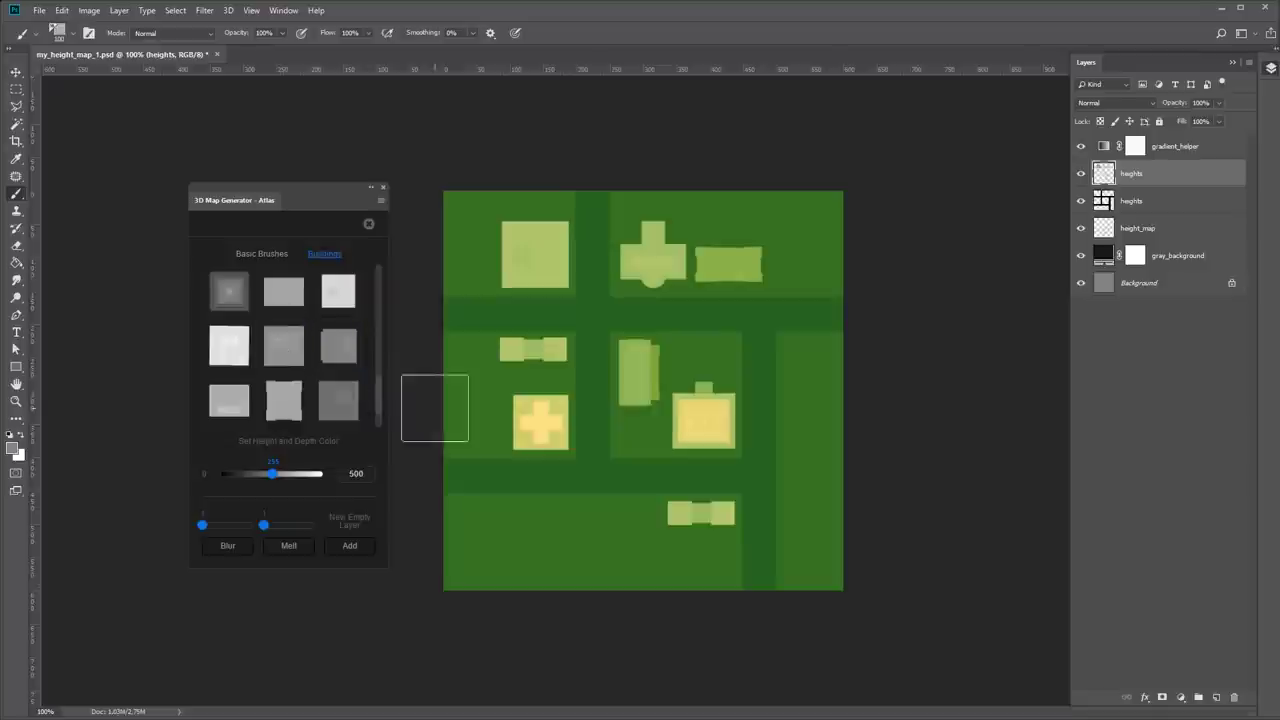
- With a smaller brush, stamp square buildings in the bottom-left block and right strip
{"action": "left_click_drag", "start_coordinate": [272, 473], "coordinate": [296, 473]}
{"action": "right_click", "coordinate": [528, 534]}
{"action": "left_click_drag", "start_coordinate": [610, 320], "coordinate": [598, 320]}
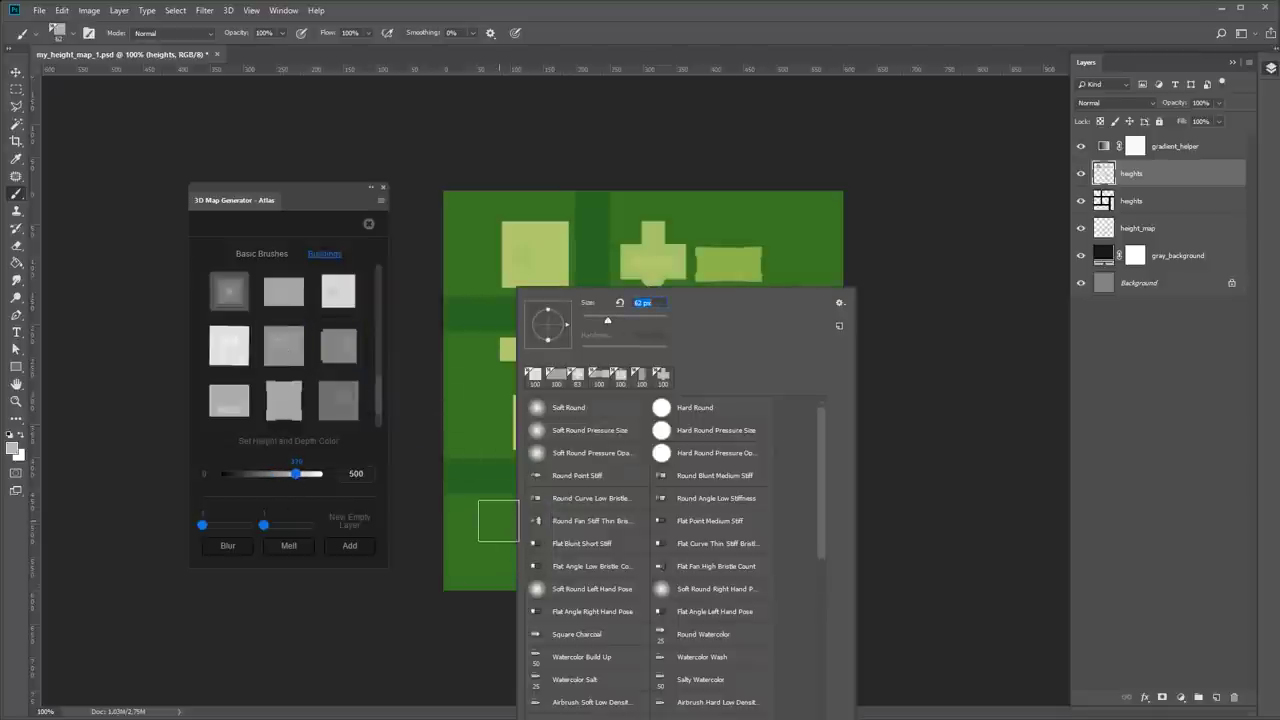
{"action": "left_click", "coordinate": [498, 520]}
{"action": "left_click", "coordinate": [806, 357]}
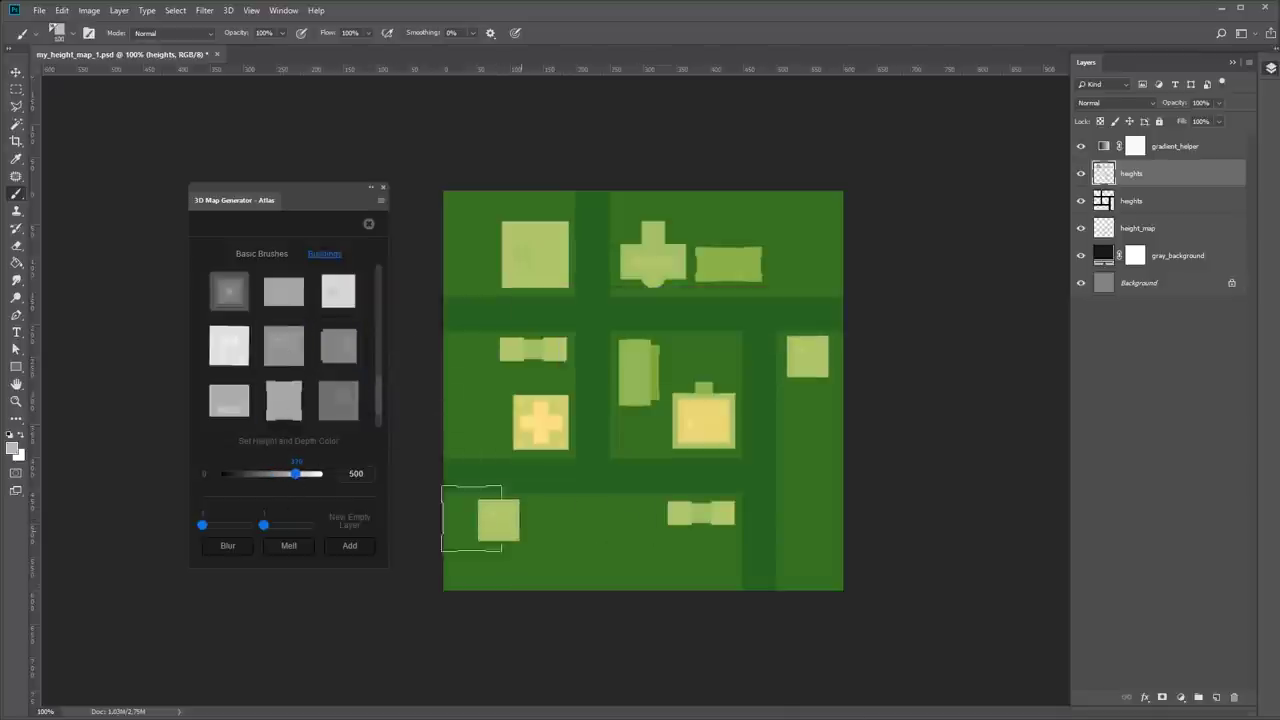
{"action": "left_click", "coordinate": [564, 533]}
- Lower the height to about 225, then stamp rectangular buildings in the bottom and top-left blocks
{"action": "scroll", "coordinate": [380, 385], "scroll_direction": "up", "scroll_amount": 2}
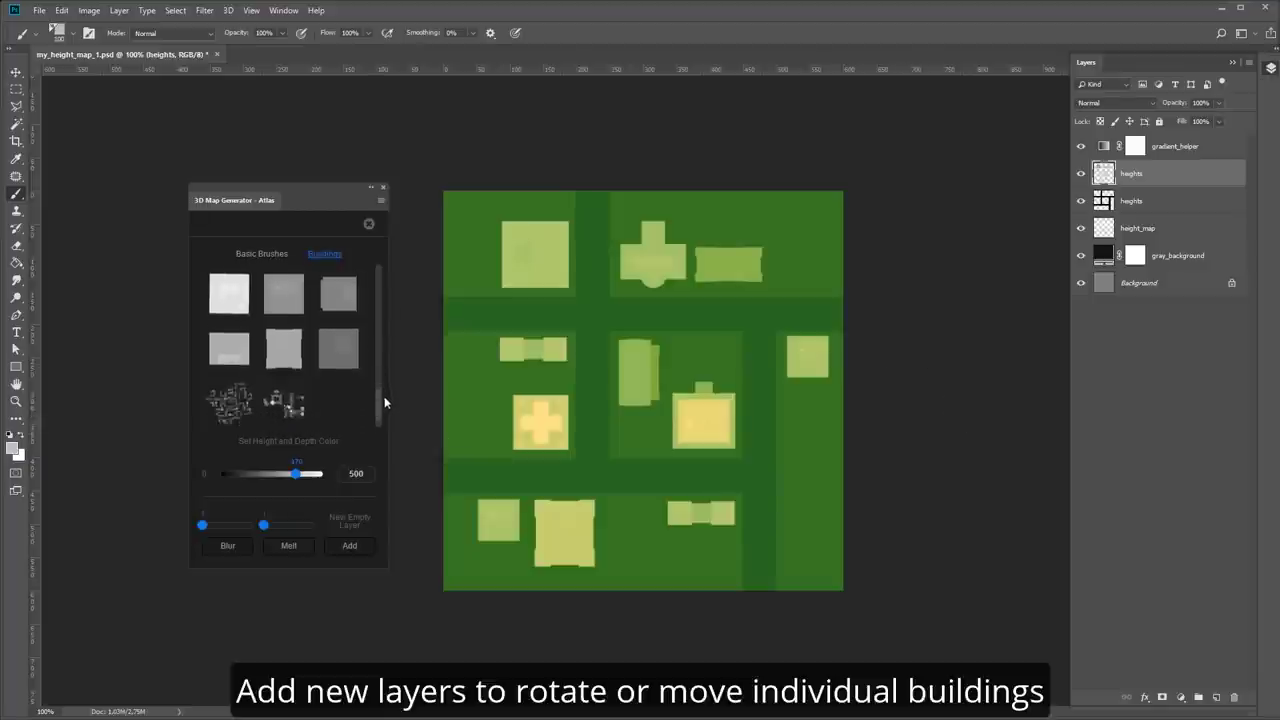
{"action": "left_click_drag", "start_coordinate": [296, 473], "coordinate": [267, 475]}
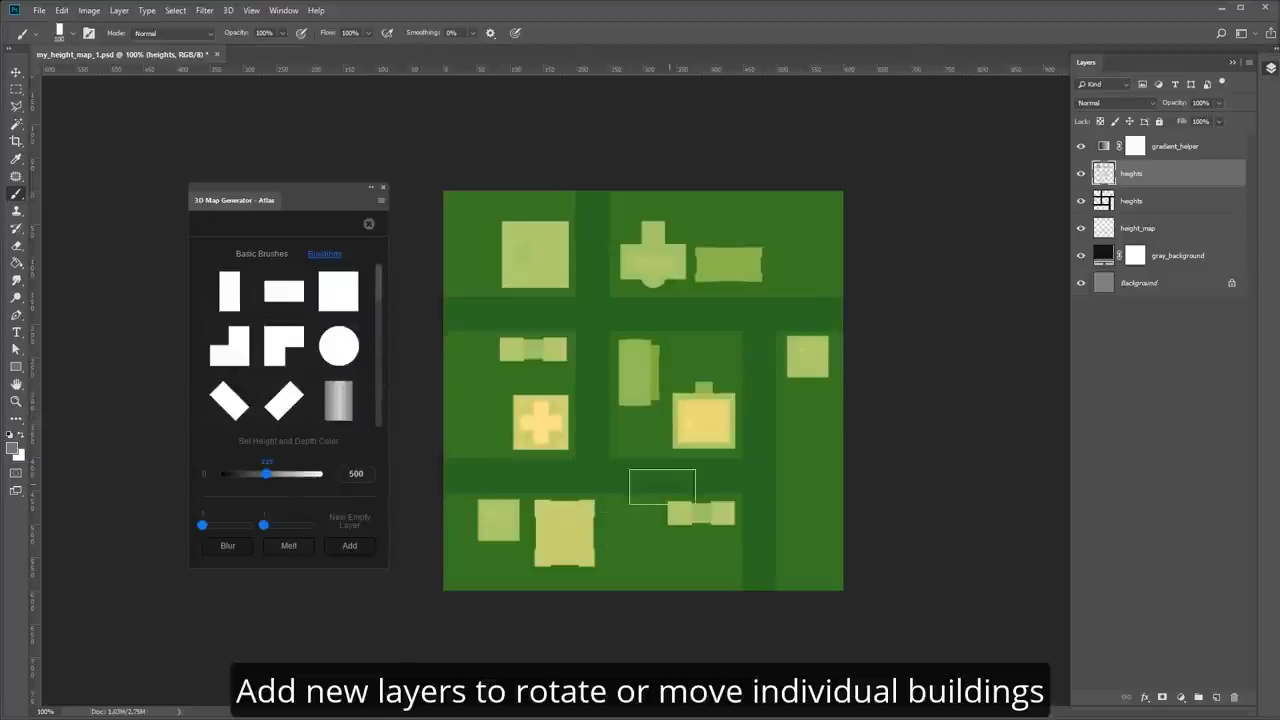
{"action": "right_click", "coordinate": [655, 495]}
{"action": "key", "text": "Escape"}
{"action": "left_click", "coordinate": [633, 520]}
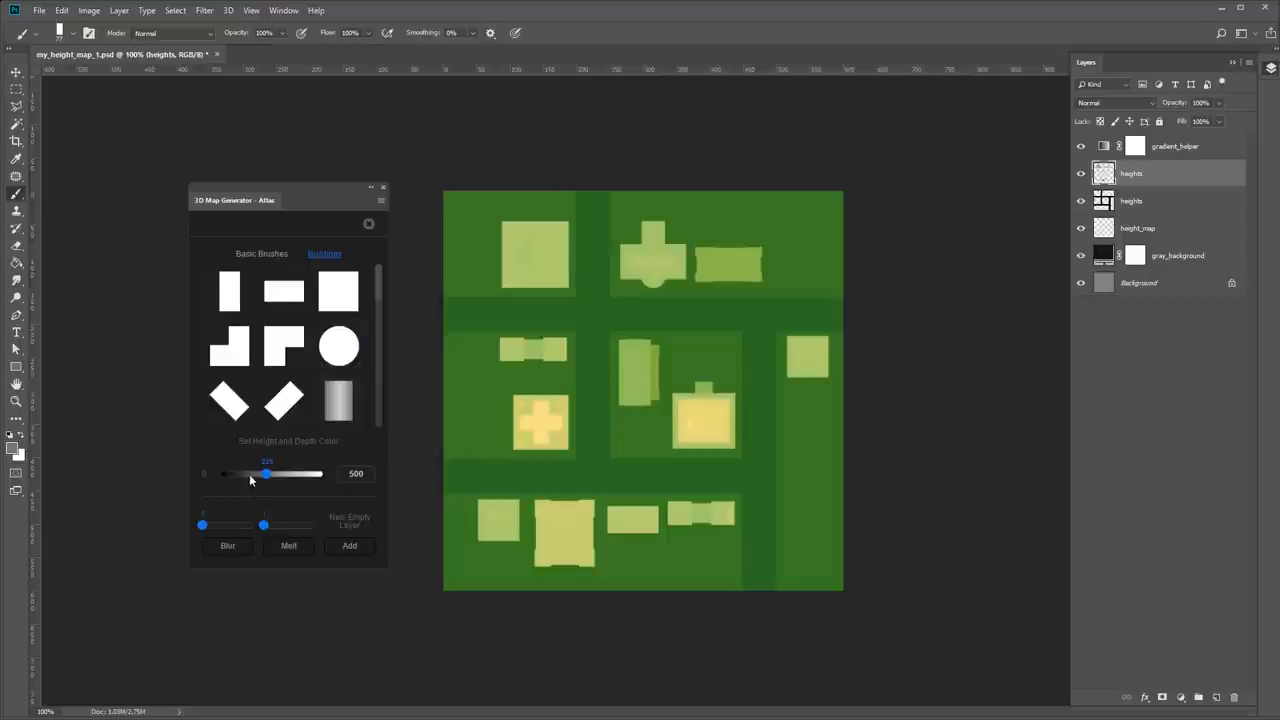
{"action": "left_click_drag", "start_coordinate": [267, 473], "coordinate": [247, 473]}
{"action": "left_click", "coordinate": [477, 257]}
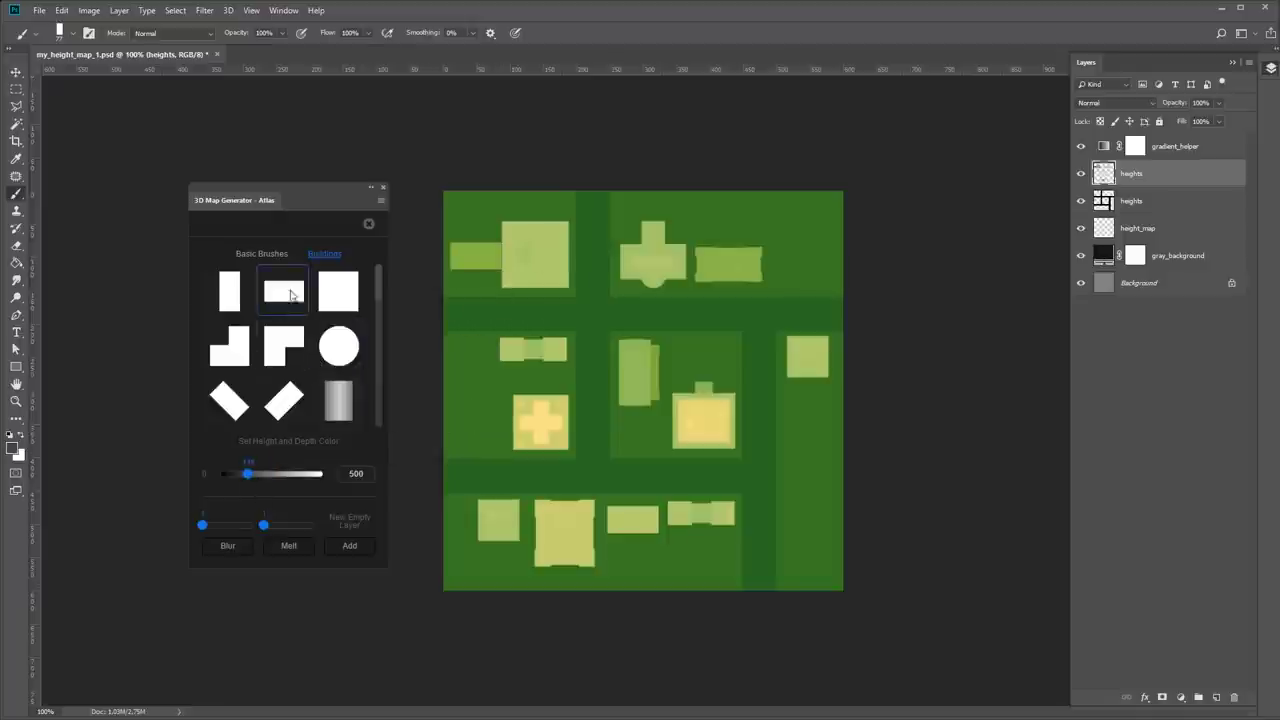
- Shrink the brush to 51 px and stamp five narrow buildings along the right strip and centre
{"action": "right_click", "coordinate": [548, 343]}
{"action": "key", "text": "Return"}
{"action": "left_click", "coordinate": [475, 226]}
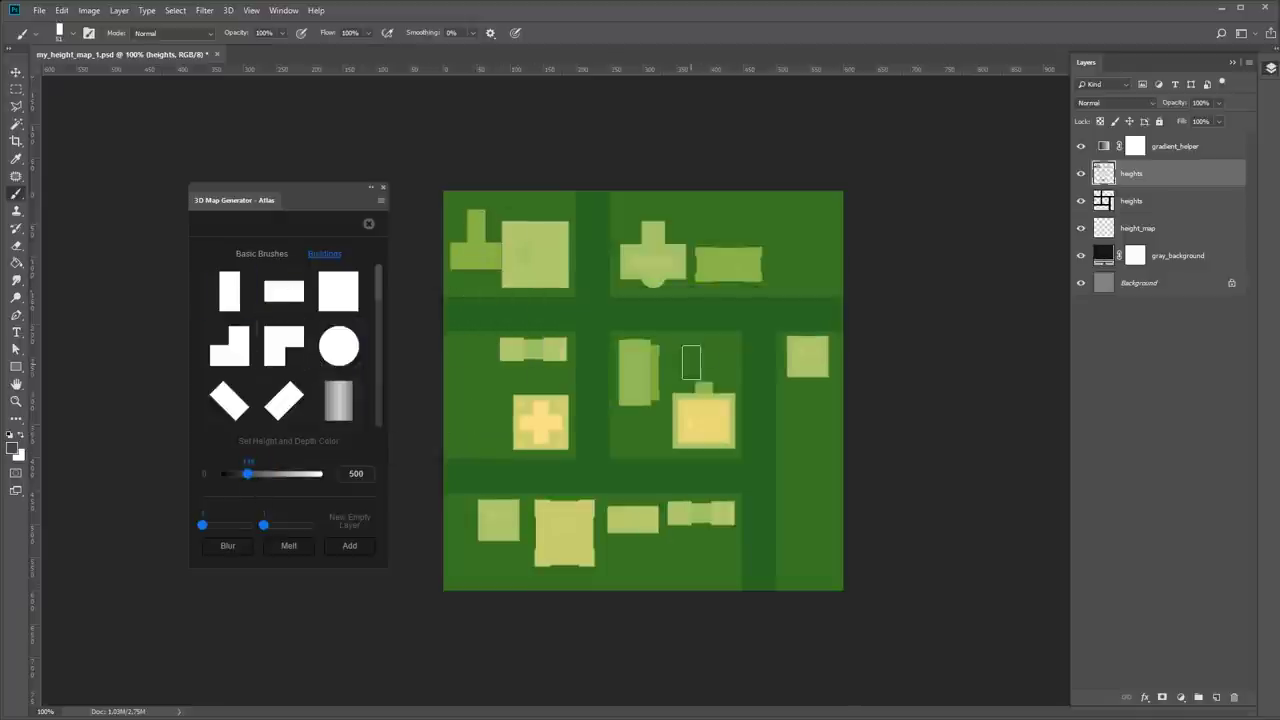
{"action": "left_click", "coordinate": [797, 399]}
{"action": "left_click", "coordinate": [797, 439]}
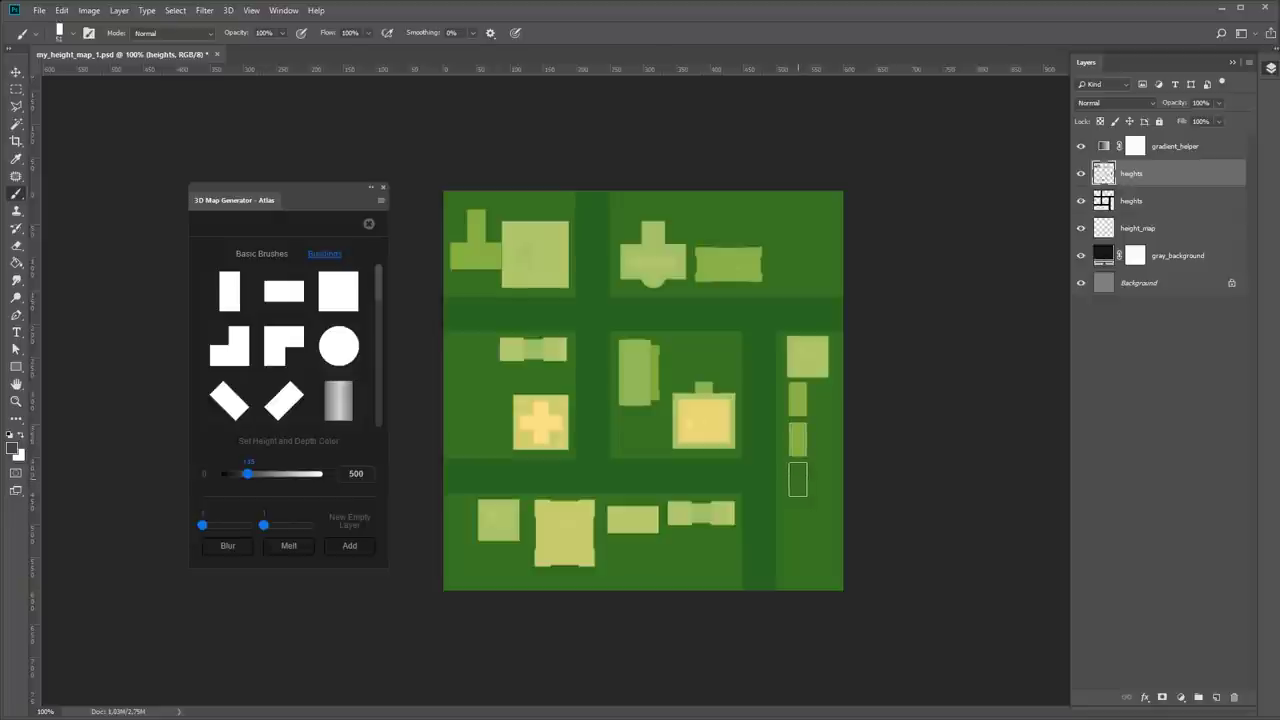
{"action": "left_click", "coordinate": [797, 479]}
{"action": "left_click", "coordinate": [626, 435]}
{"action": "left_click", "coordinate": [726, 353]}
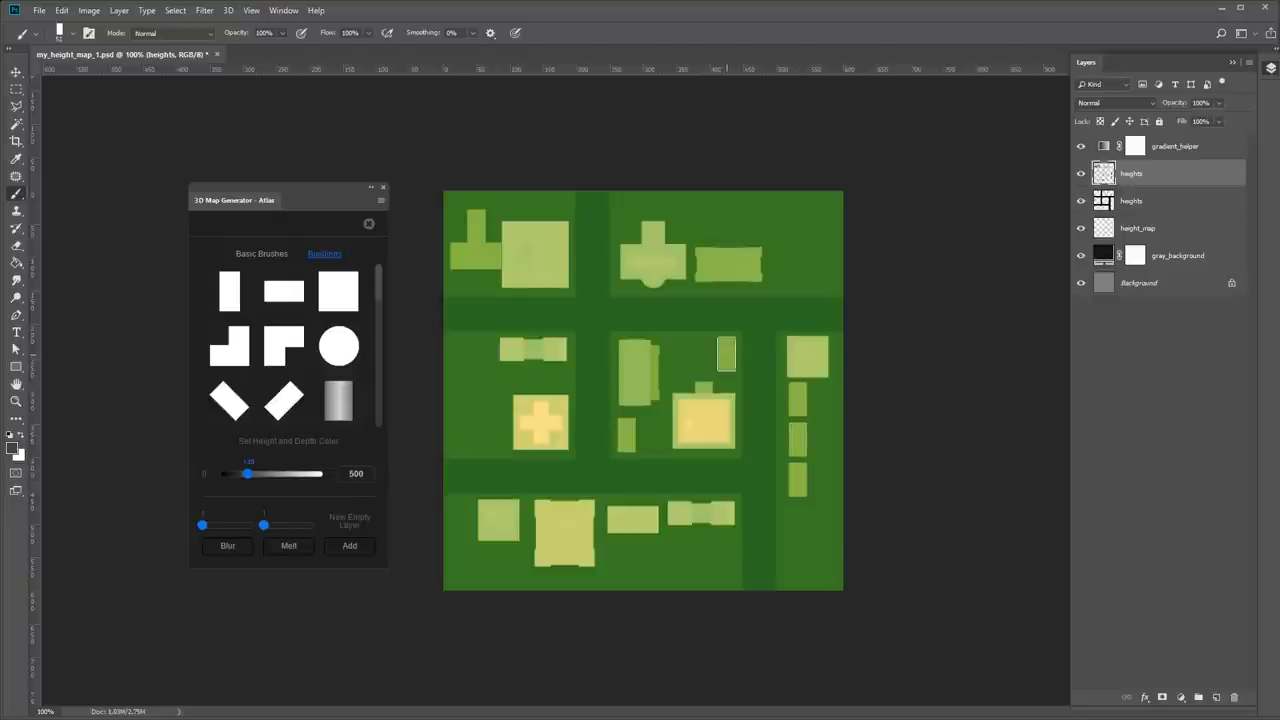
- Stamp a slightly taller round building in the left block, then return to Atlas's start page
{"action": "left_click", "coordinate": [338, 346]}
{"action": "left_click_drag", "start_coordinate": [247, 473], "coordinate": [258, 473]}
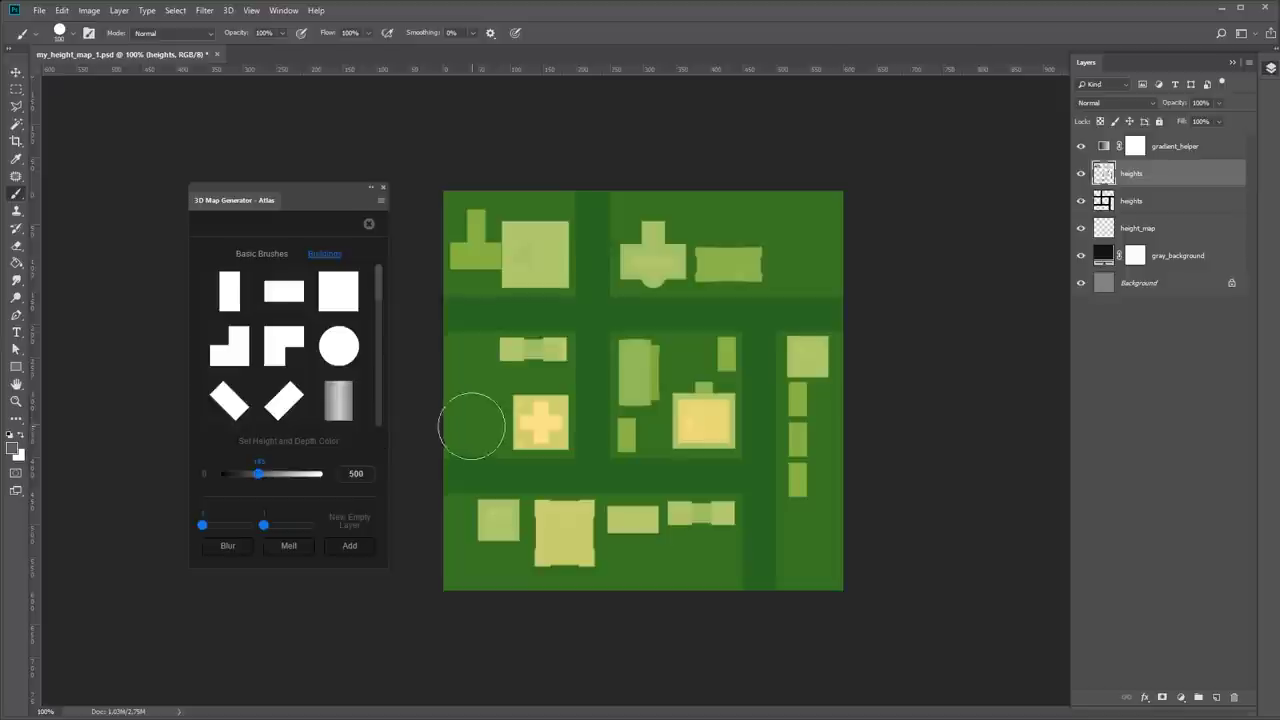
{"action": "right_click", "coordinate": [694, 376]}
{"action": "key", "text": "Return"}
{"action": "left_click", "coordinate": [477, 422]}
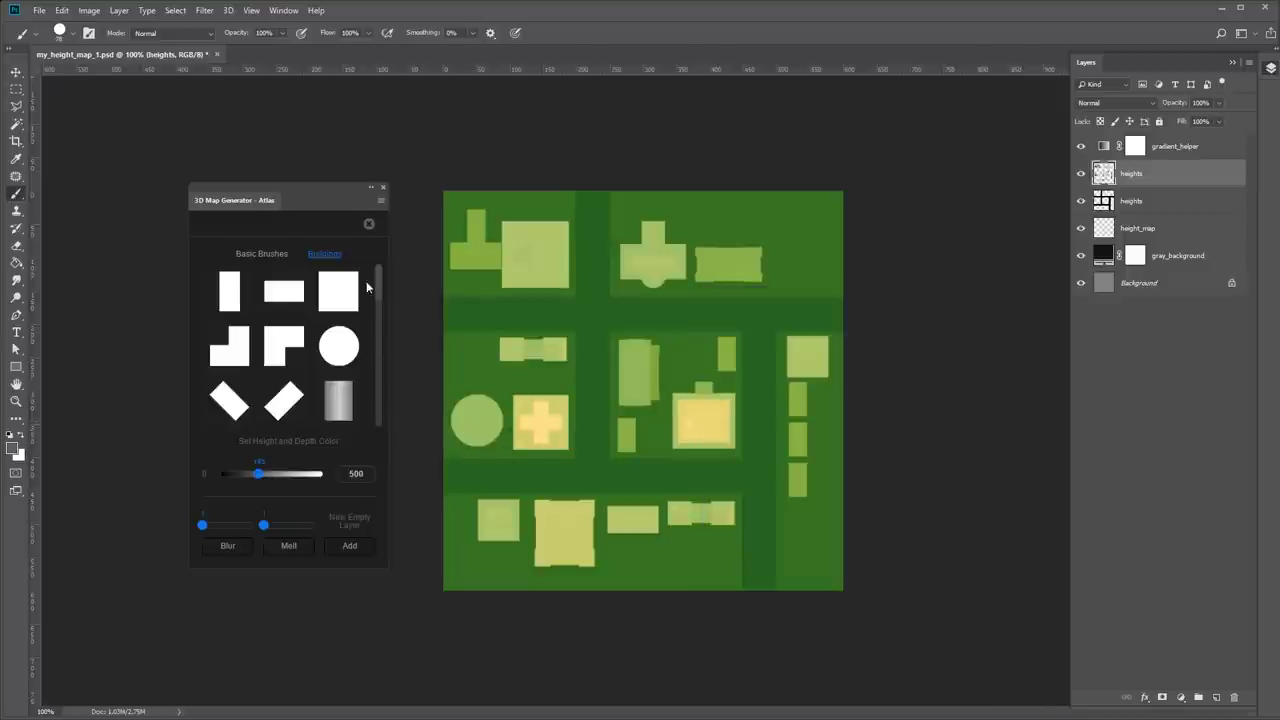
{"action": "left_click", "coordinate": [369, 228]}
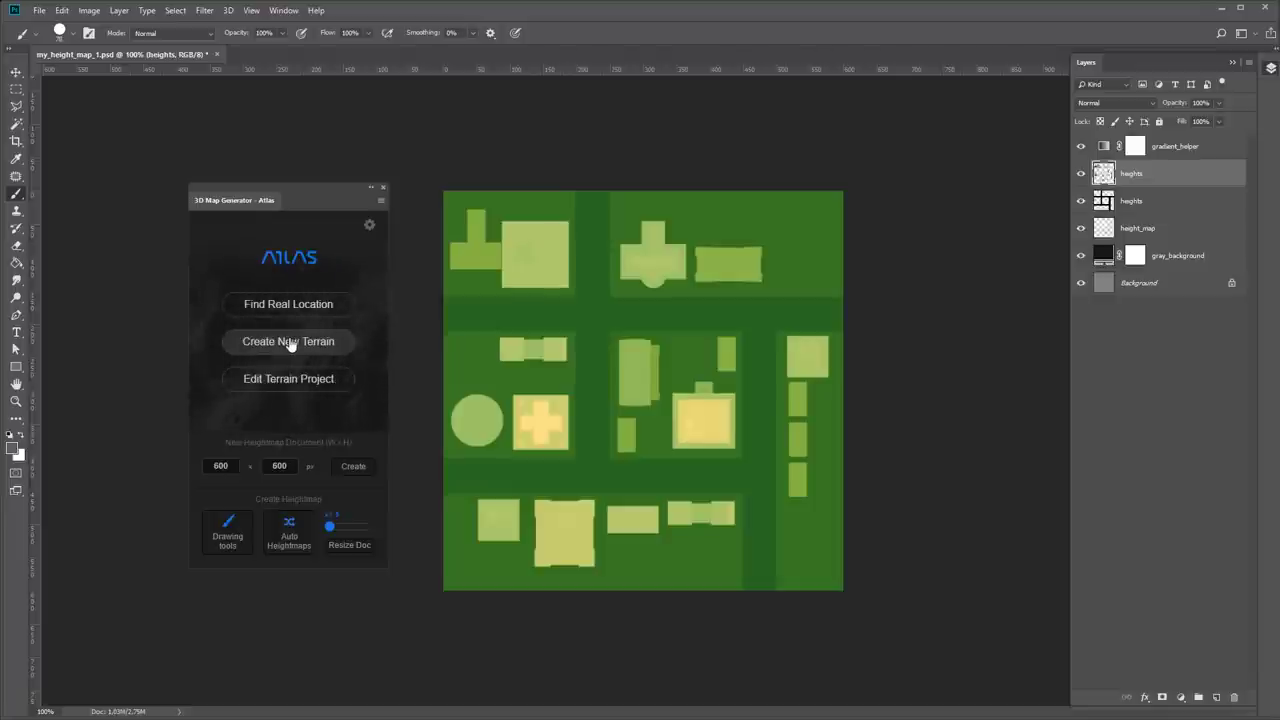
- Generate an isometric 3D terrain from the town heightmap and adjust its map height
{"action": "left_click", "coordinate": [288, 342]}
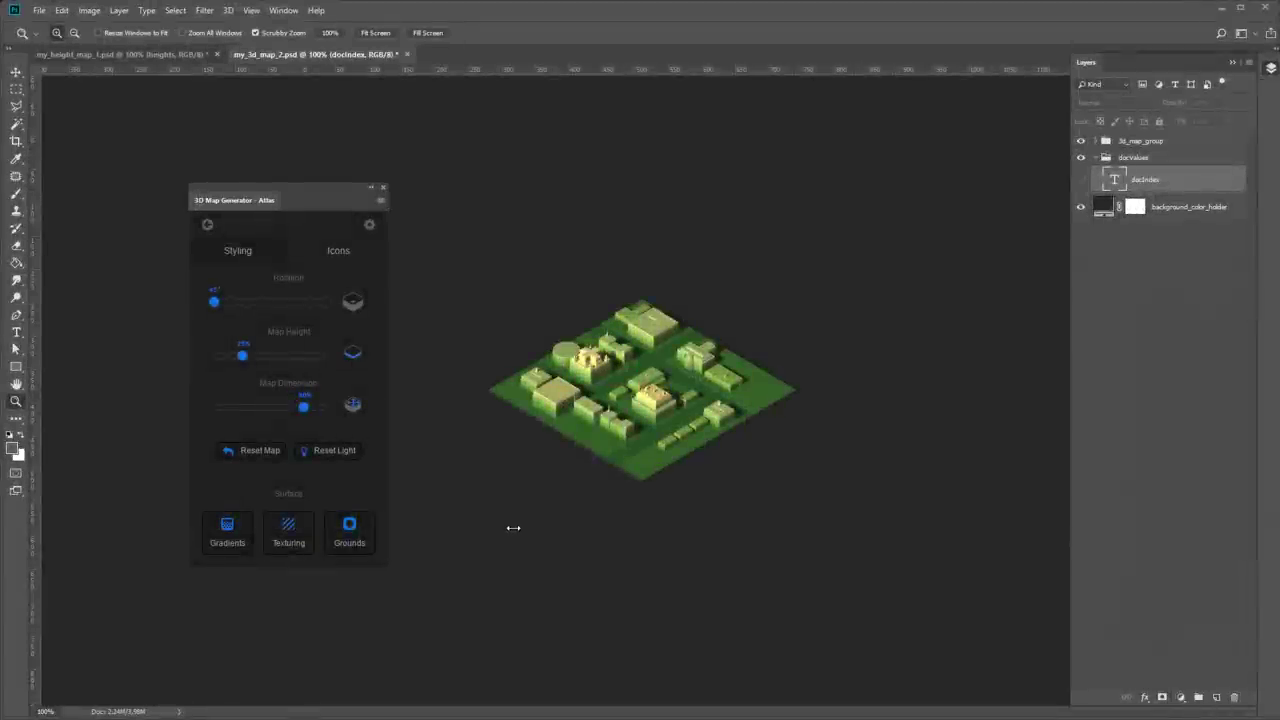
{"action": "left_click", "coordinate": [329, 406]}
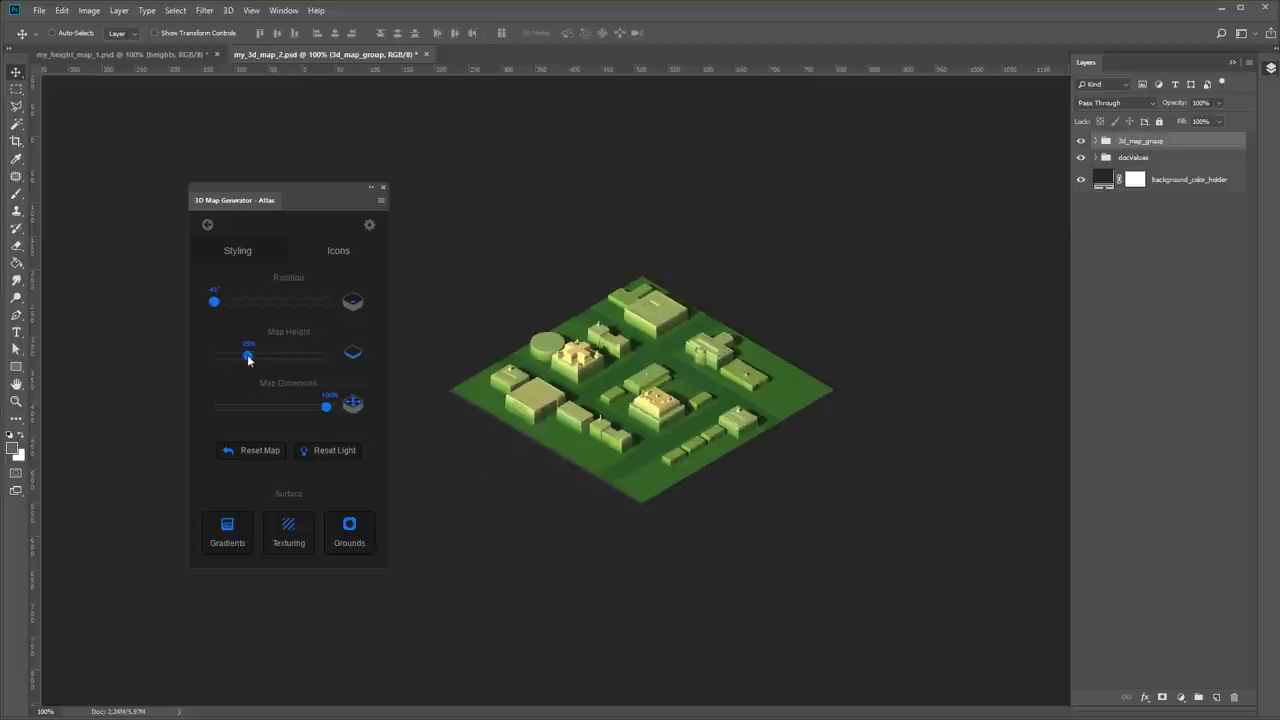
{"action": "left_click", "coordinate": [256, 357]}
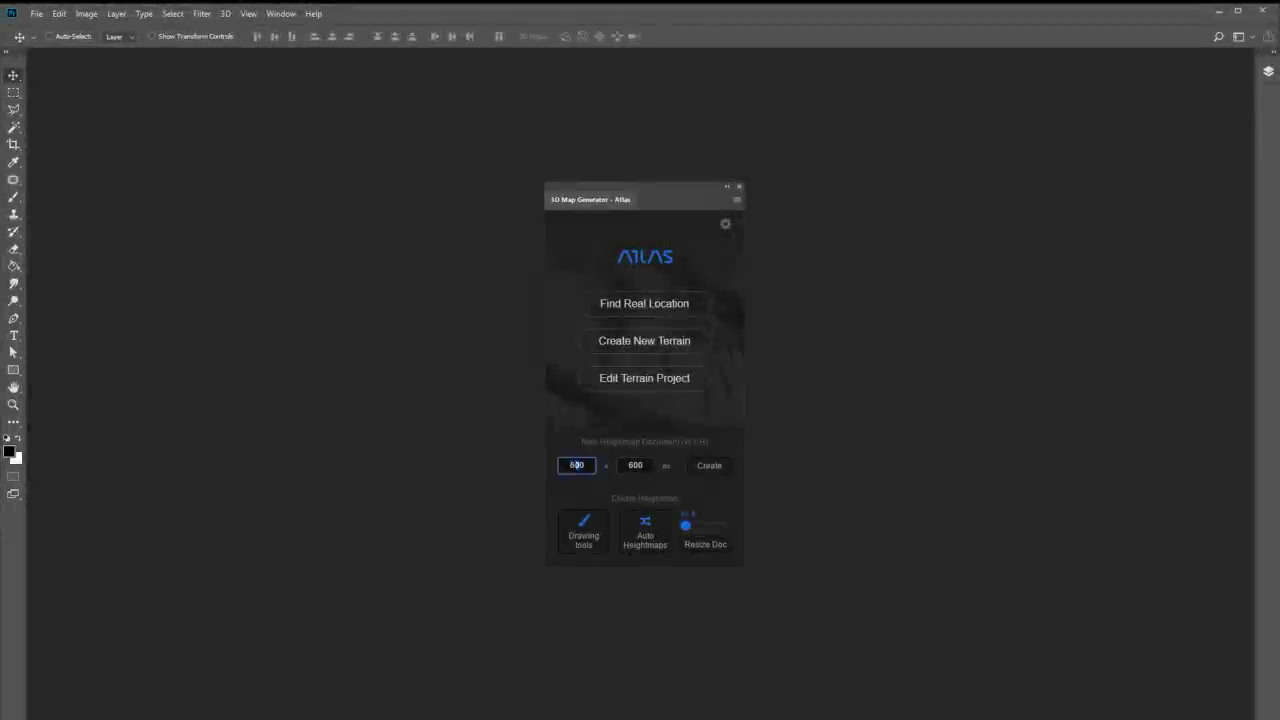
- Create an 1800 × 1200 px heightmap document and open the Auto Heightmaps gallery
{"action": "type", "text": "180"}
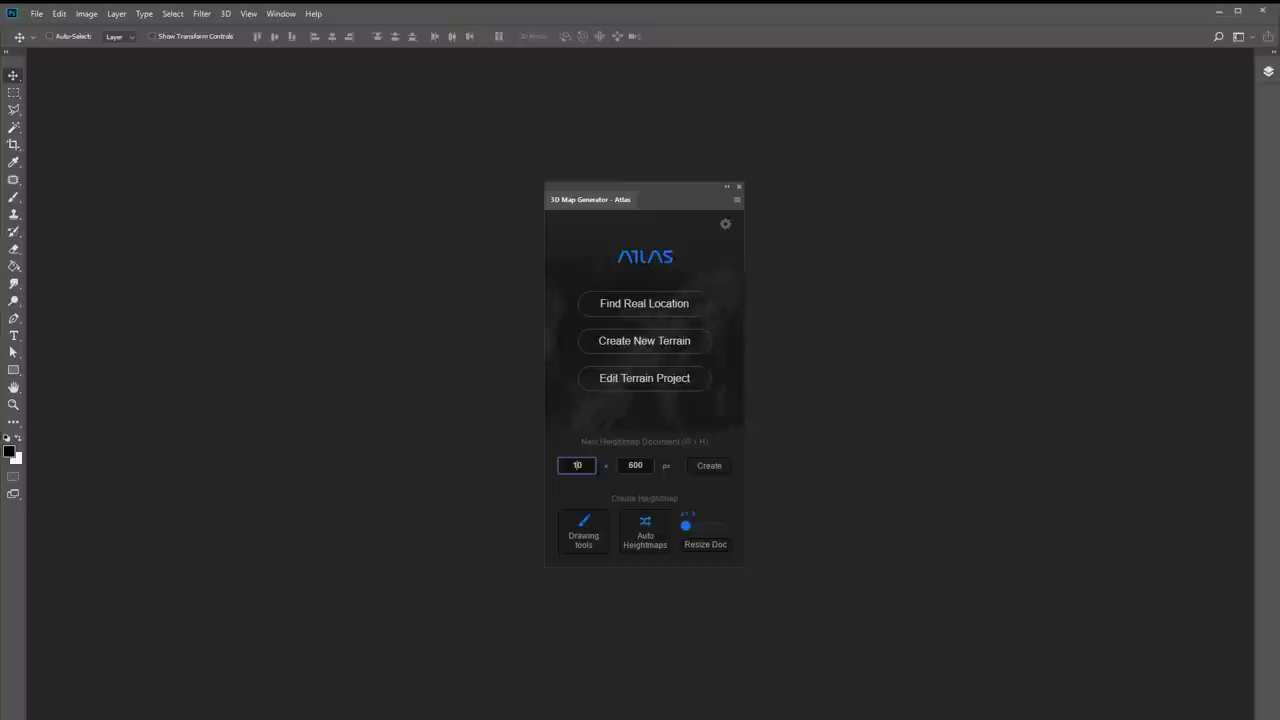
{"action": "type", "text": "0"}
{"action": "key", "text": "Tab"}
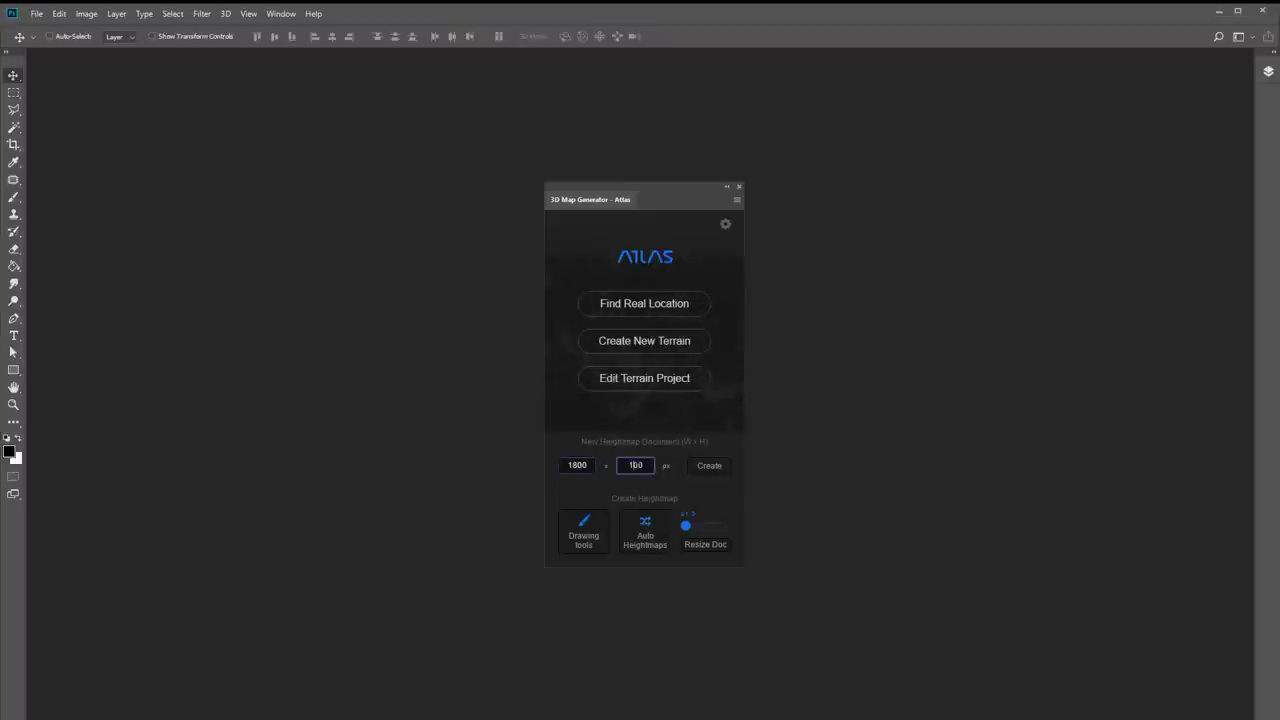
{"action": "type", "text": "1200"}
{"action": "left_click", "coordinate": [710, 467]}
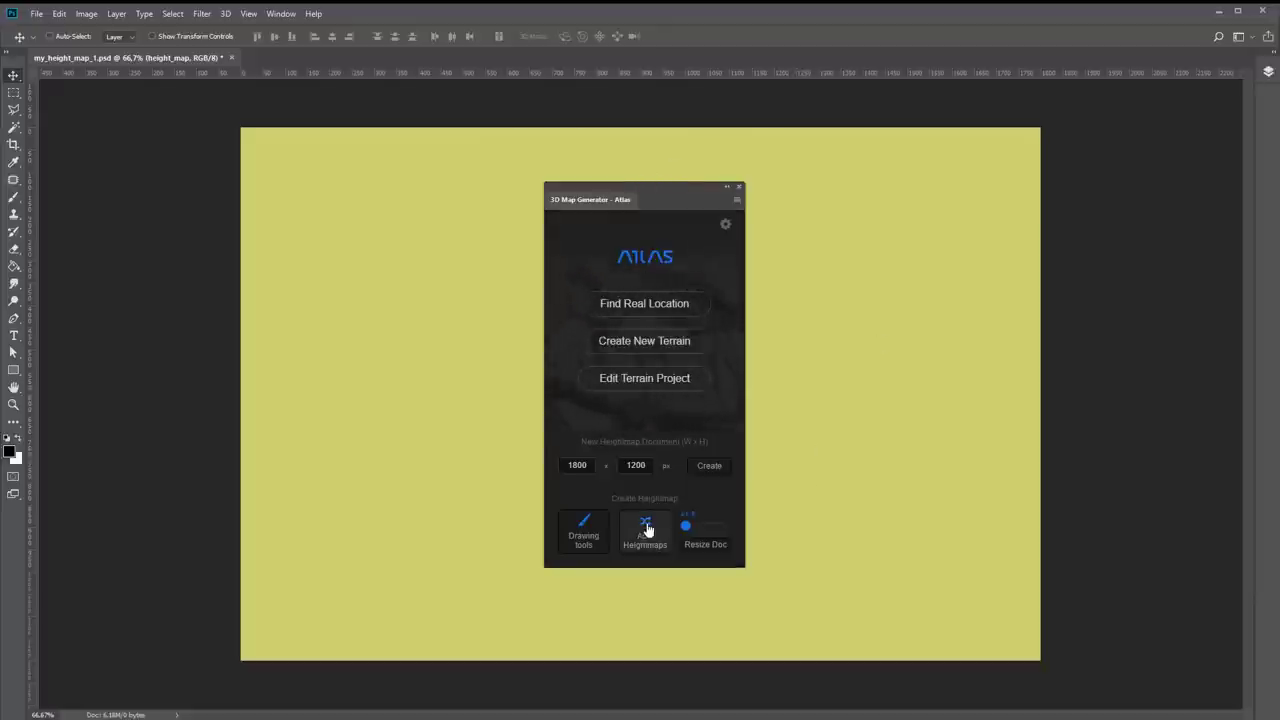
{"action": "left_click", "coordinate": [647, 528]}
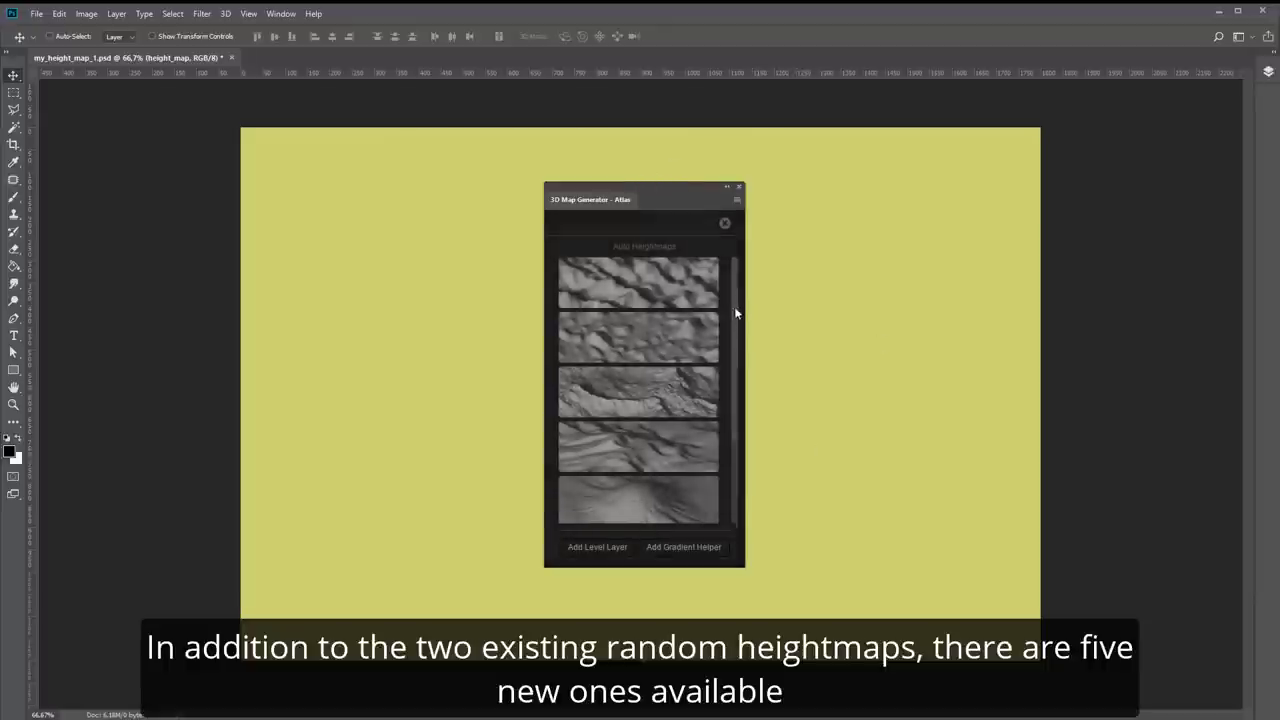
- Load the random_heightmap_03 preset from the Auto Heightmaps list into the canvas
{"action": "scroll", "coordinate": [737, 340], "scroll_direction": "down", "scroll_amount": 2}
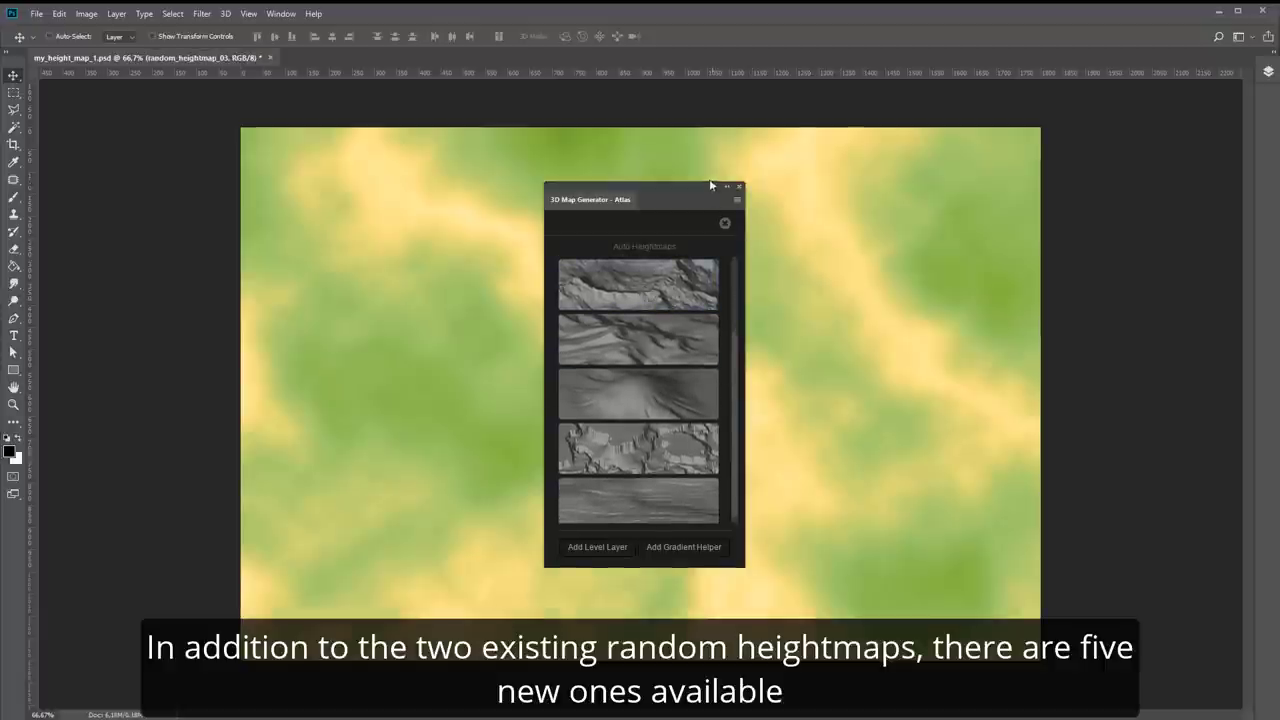
{"action": "left_click", "coordinate": [725, 223]}
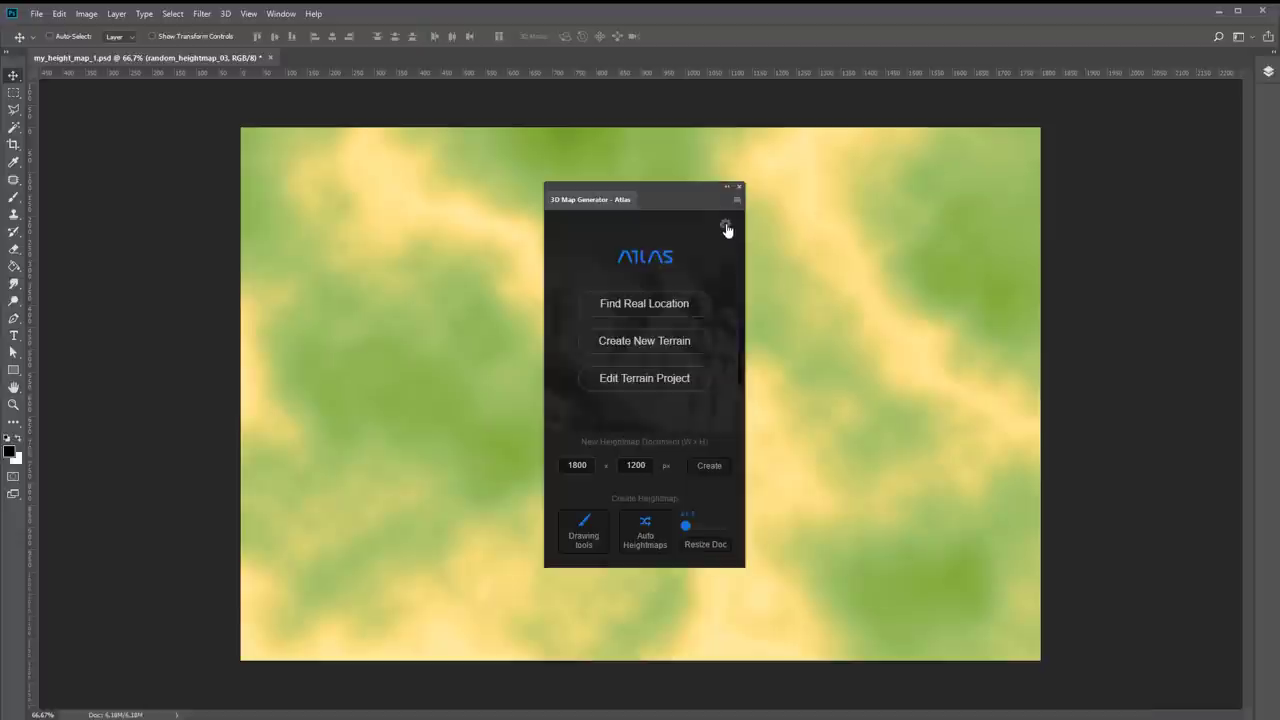
- Generate a 3D terrain in my_3d_map_2.psd and apply the snowy green grass auto-texture
{"action": "left_click", "coordinate": [645, 340]}
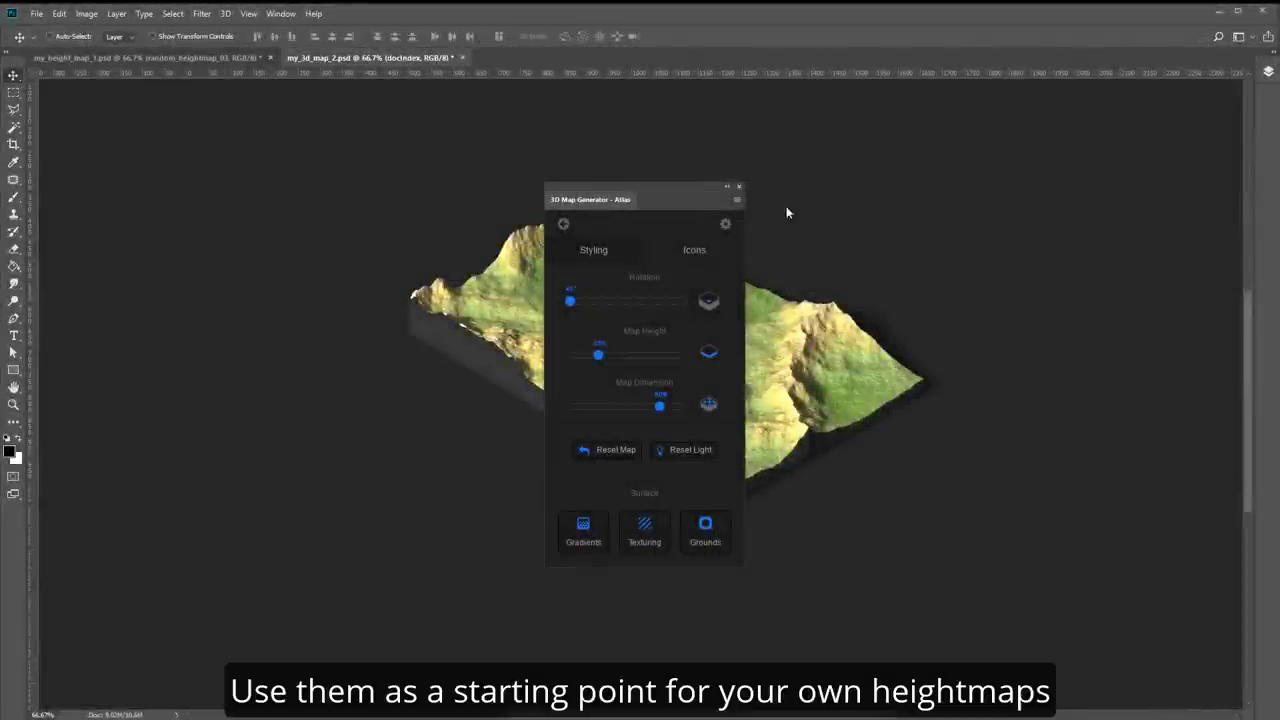
{"action": "left_click_drag", "start_coordinate": [698, 187], "coordinate": [289, 152]}
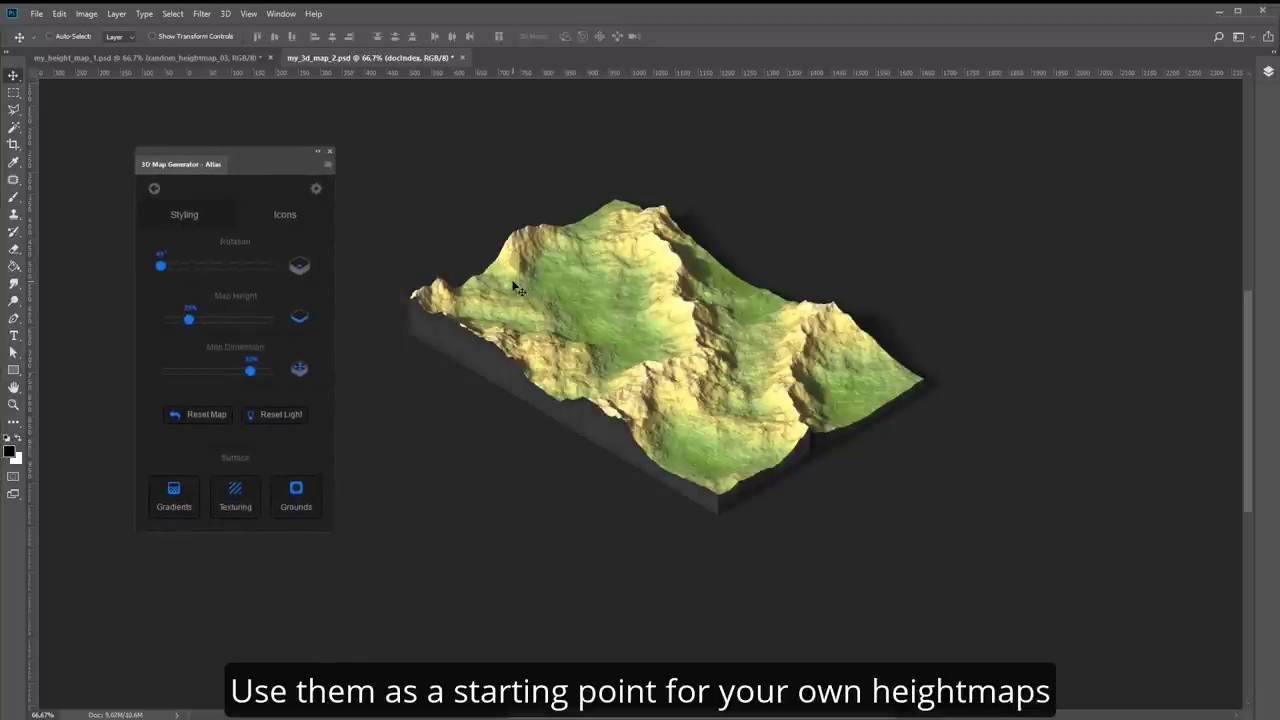
{"action": "left_click", "coordinate": [237, 504]}
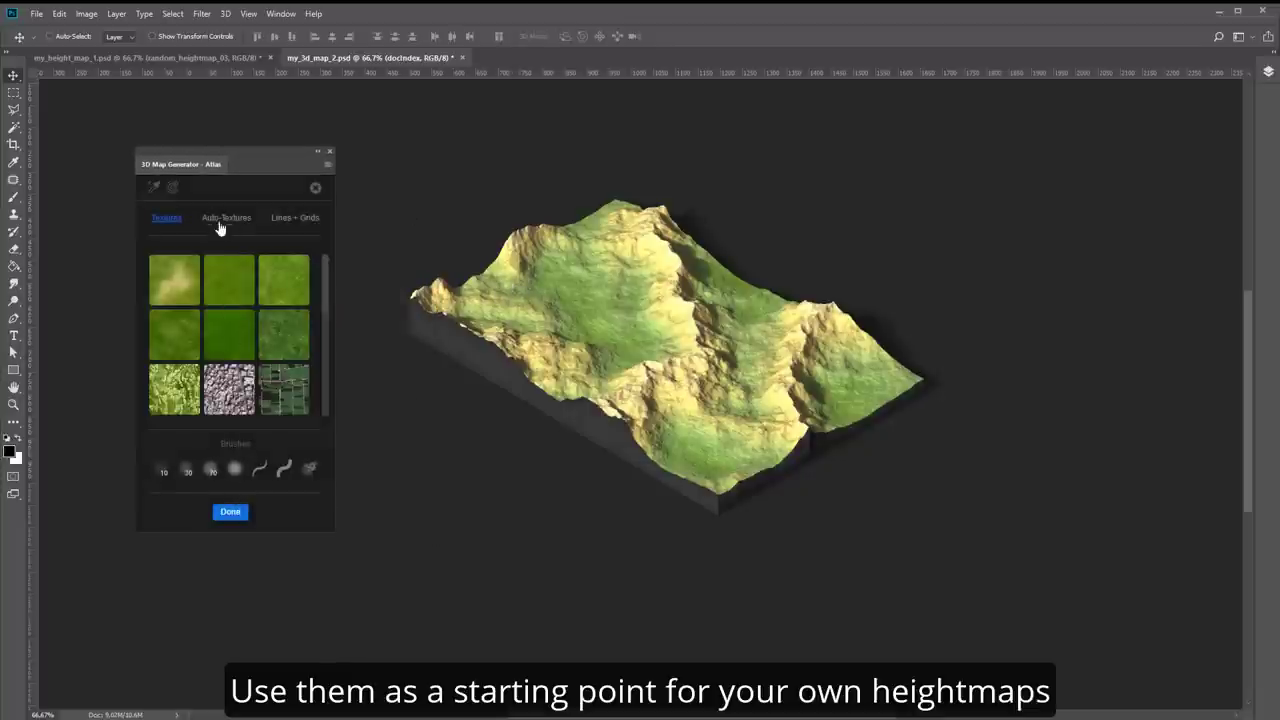
{"action": "left_click", "coordinate": [228, 219]}
{"action": "left_click", "coordinate": [237, 338]}
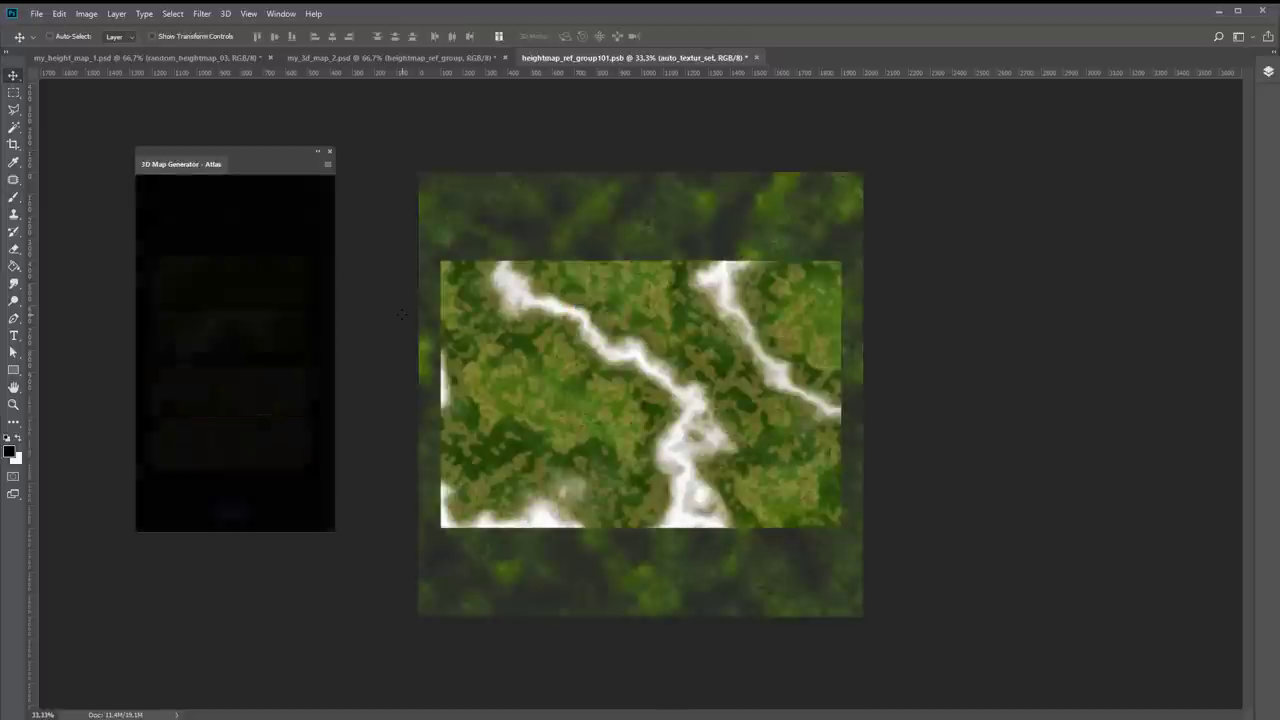
{"action": "left_click", "coordinate": [228, 512]}
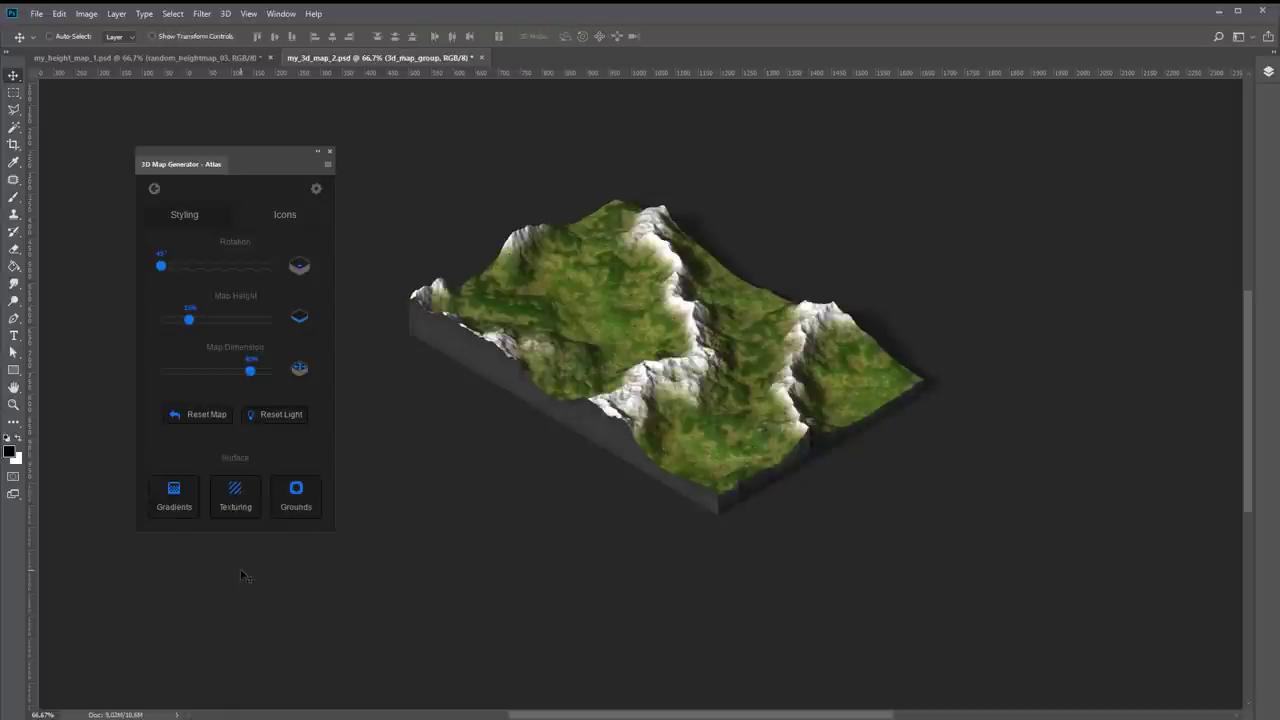
- Set the terrain's map dimension to 100% and zoom the view to 100%
{"action": "left_click_drag", "start_coordinate": [253, 374], "coordinate": [277, 372]}
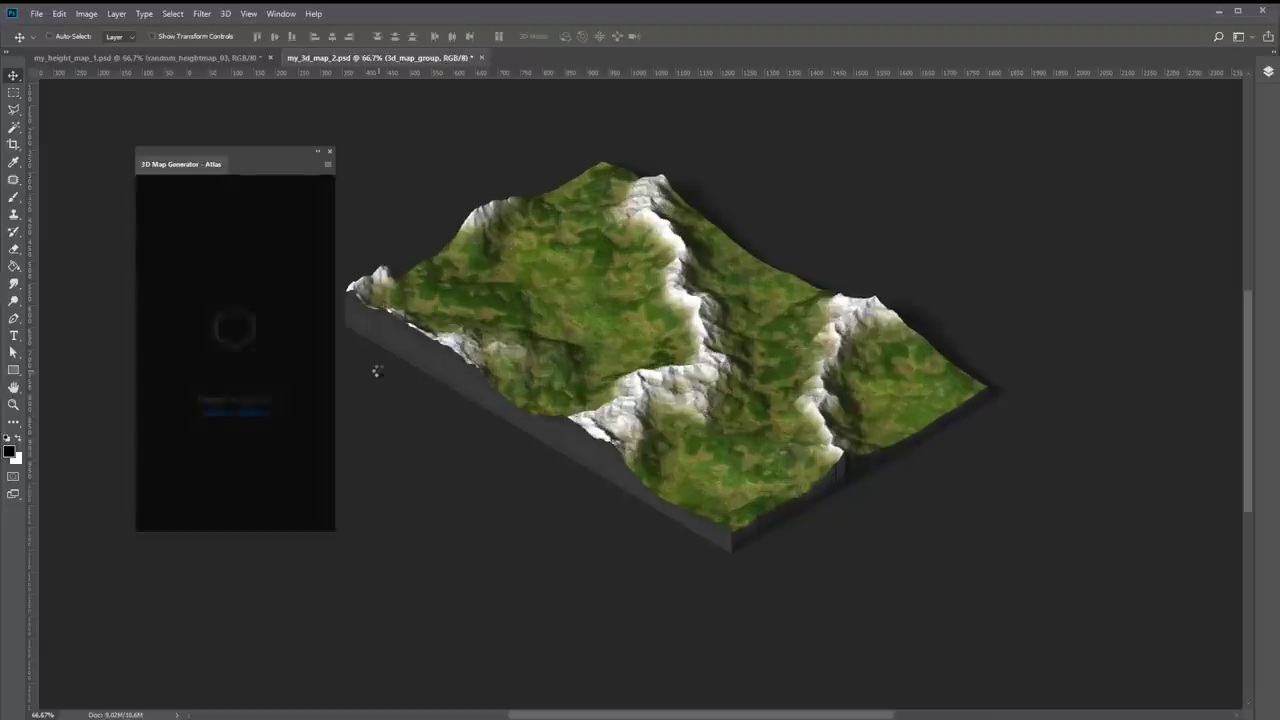
{"action": "left_click", "coordinate": [13, 405]}
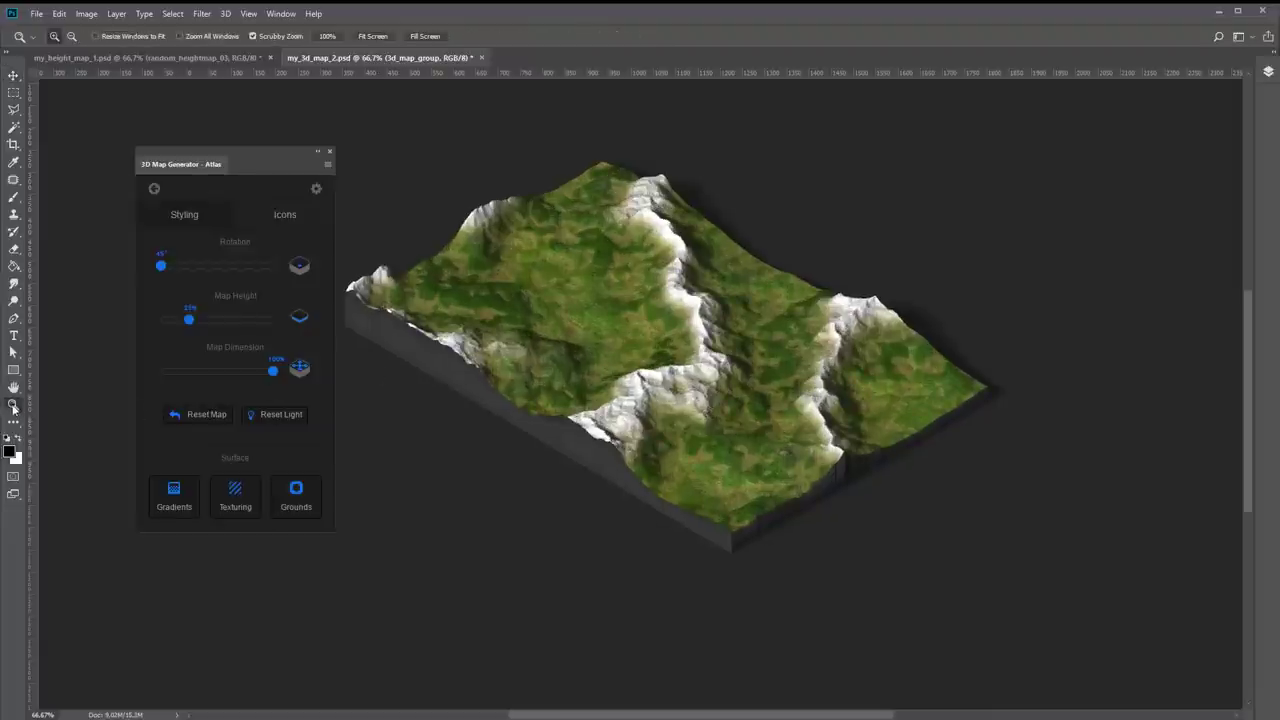
{"action": "left_click", "coordinate": [327, 36]}
{"action": "left_click_drag", "start_coordinate": [697, 235], "coordinate": [751, 219]}
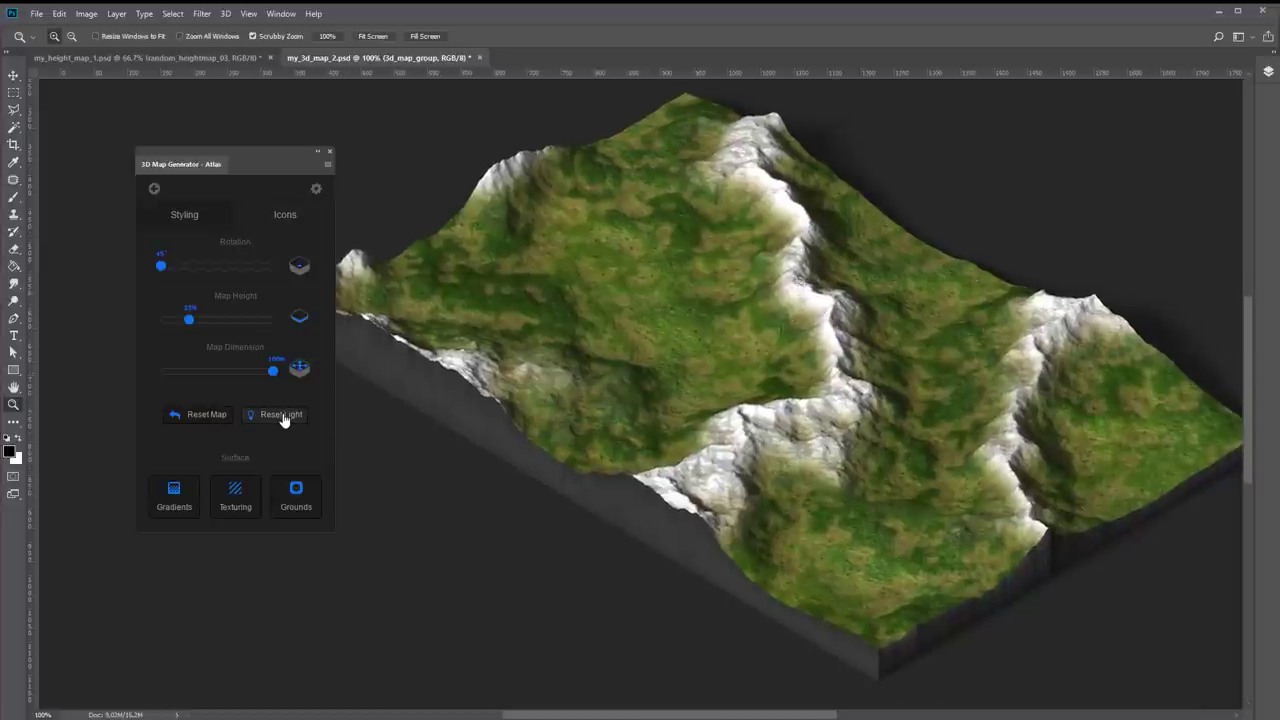
- Reset the lighting, swing the light to reshade the terrain, and close the 3D map
{"action": "left_click", "coordinate": [283, 416]}
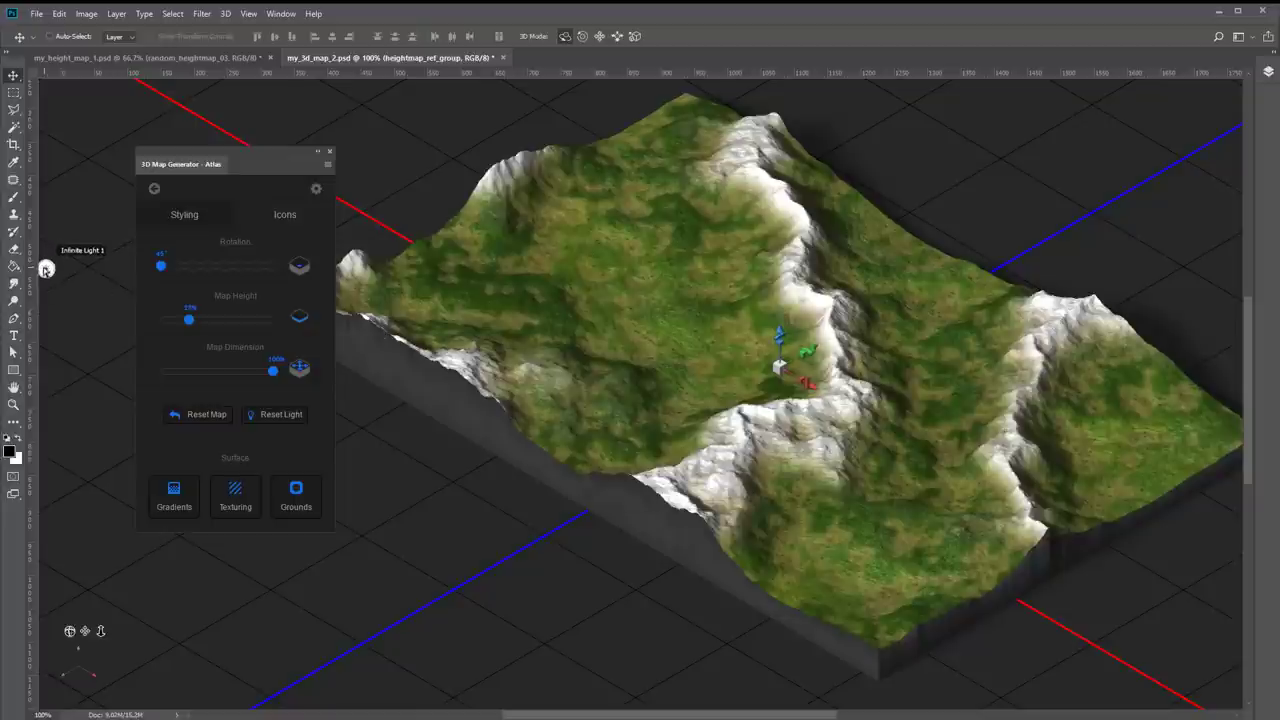
{"action": "mouse_move", "coordinate": [537, 371]}
{"action": "left_mouse_down"}
{"action": "mouse_move", "coordinate": [576, 186]}
{"action": "mouse_move", "coordinate": [563, 190]}
{"action": "left_mouse_up"}
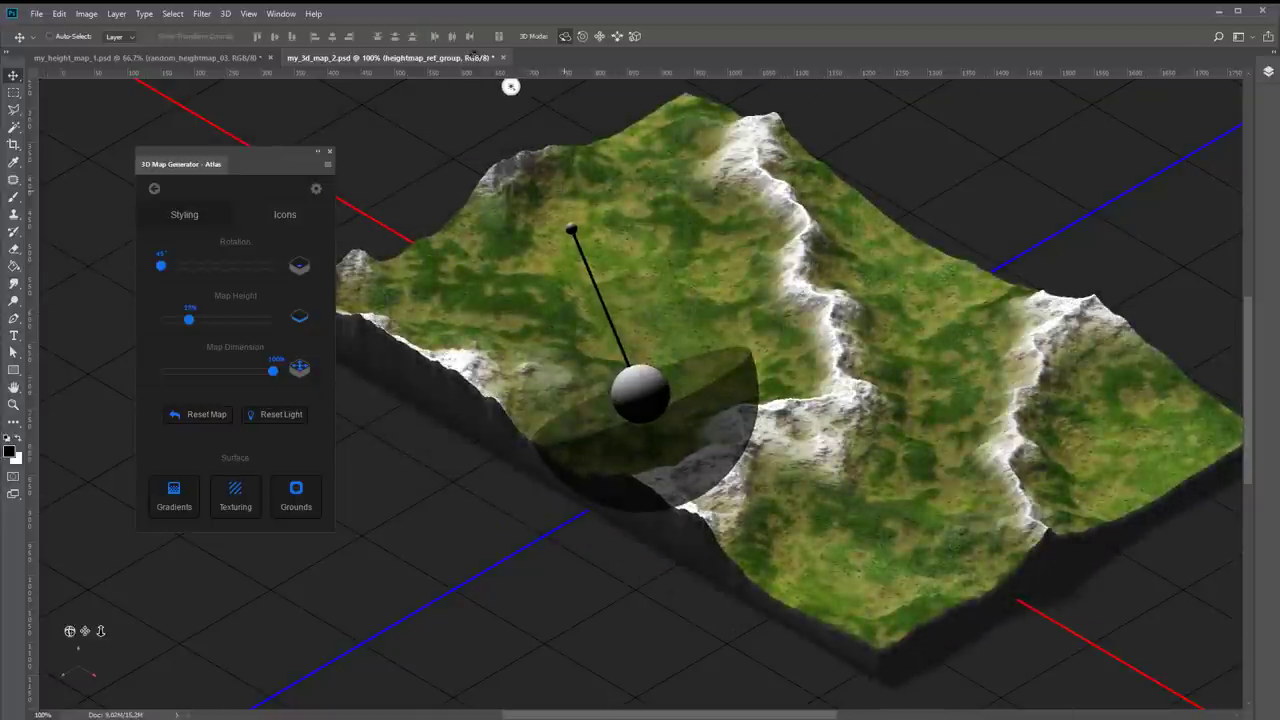
{"action": "left_click", "coordinate": [503, 57]}
- Discard the 3D map's changes and load random_heightmap_04 from the Auto Heightmaps presets
{"action": "left_click", "coordinate": [636, 290]}
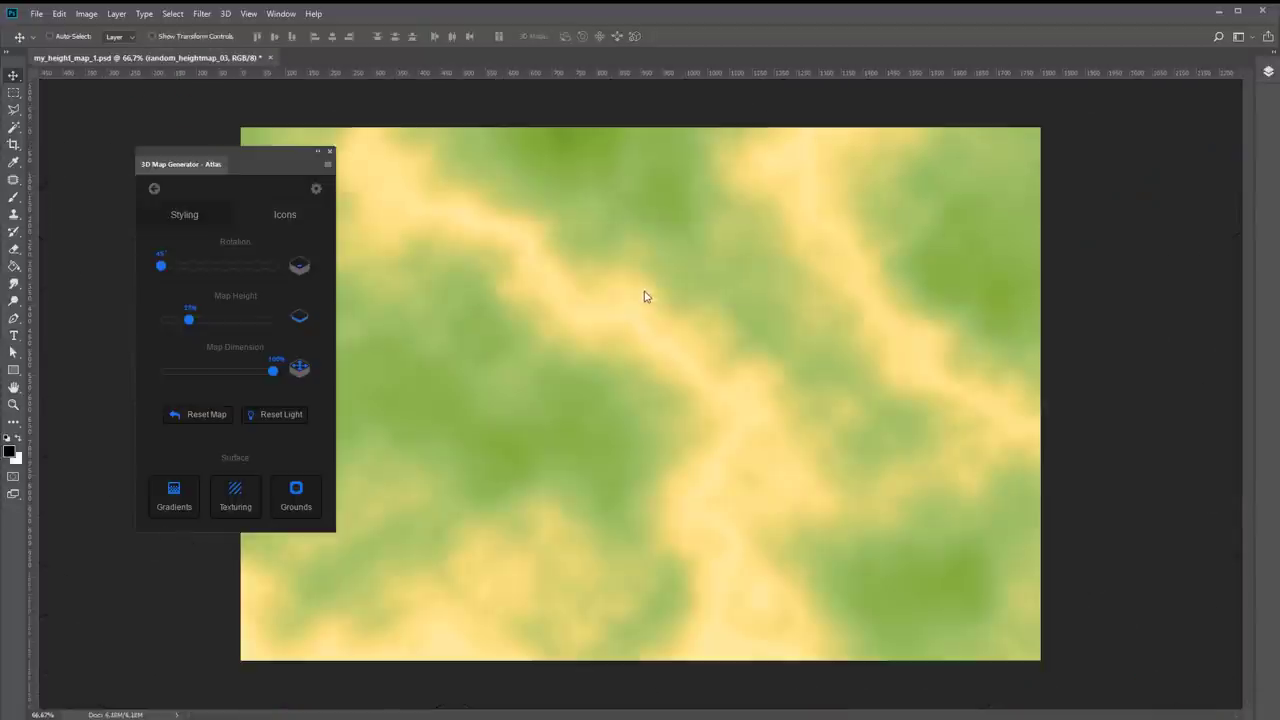
{"action": "left_click", "coordinate": [153, 191]}
{"action": "left_click_drag", "start_coordinate": [205, 163], "coordinate": [643, 215]}
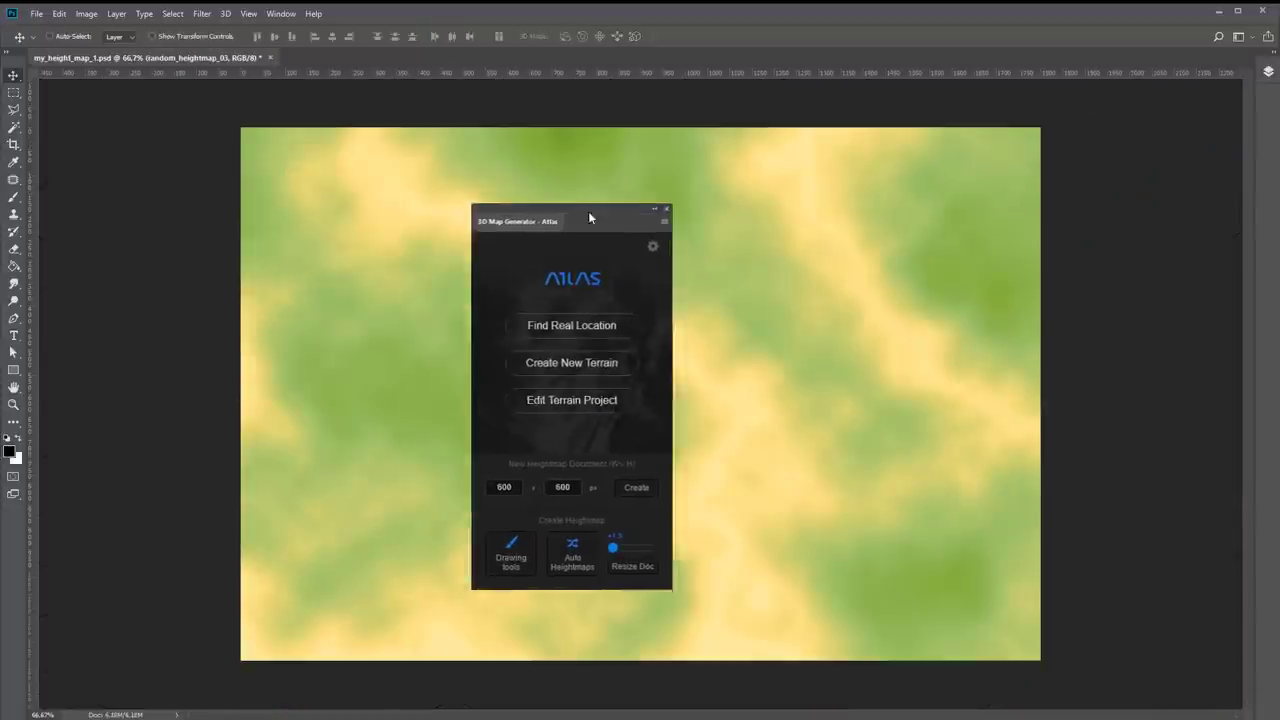
{"action": "left_click", "coordinate": [663, 541]}
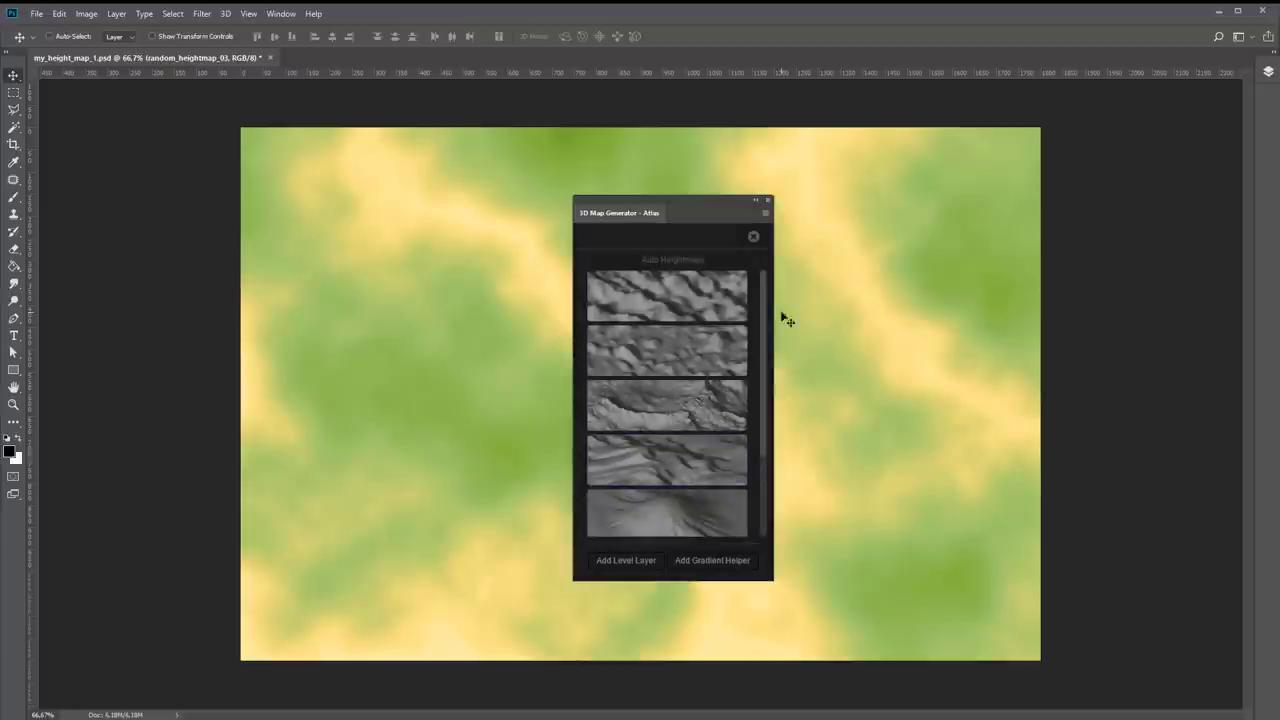
{"action": "scroll", "coordinate": [762, 360], "scroll_direction": "down", "scroll_amount": 2}
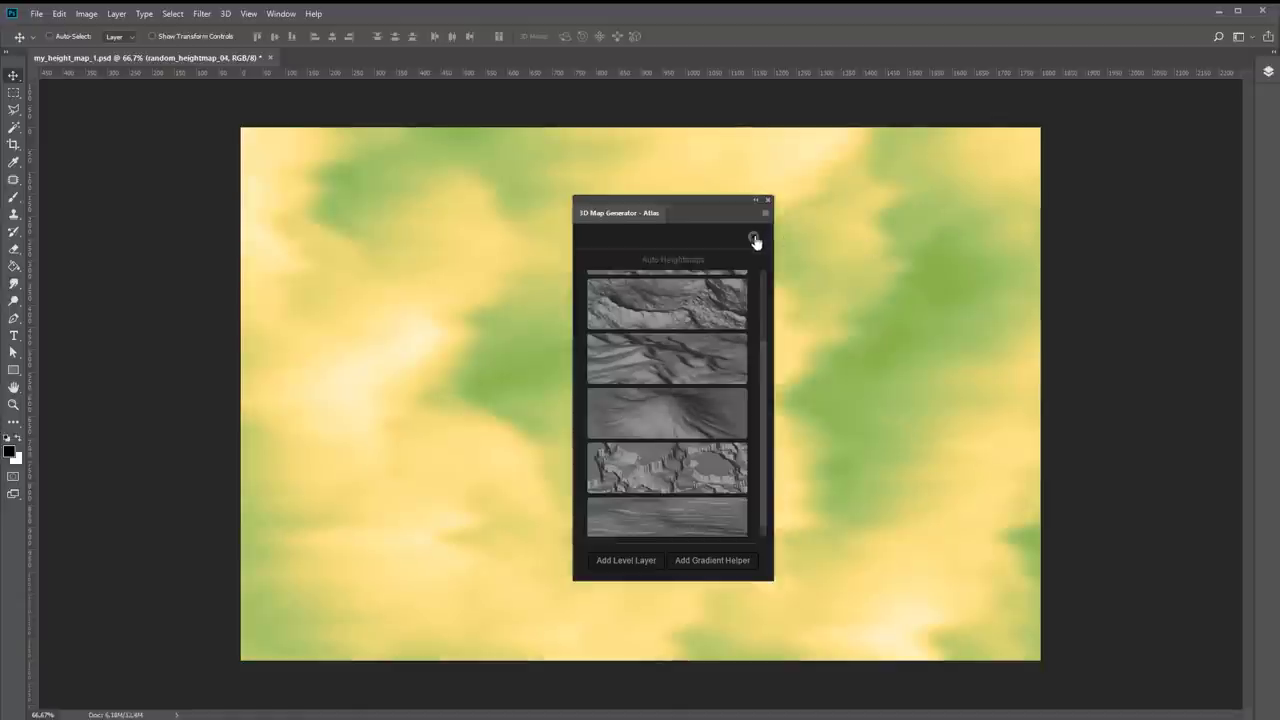
{"action": "left_click", "coordinate": [754, 240]}
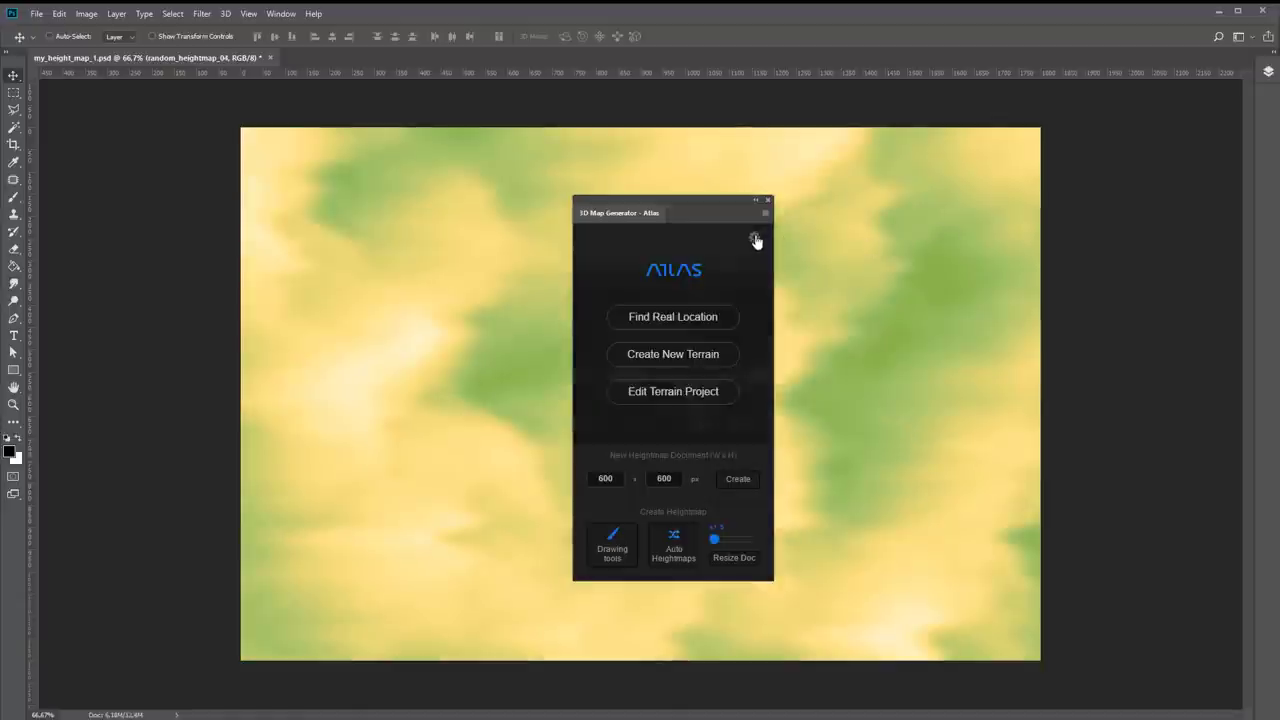
- Build a terrain from random_heightmap_04 and apply the grass-and-sand auto-texture
{"action": "left_click", "coordinate": [670, 356]}
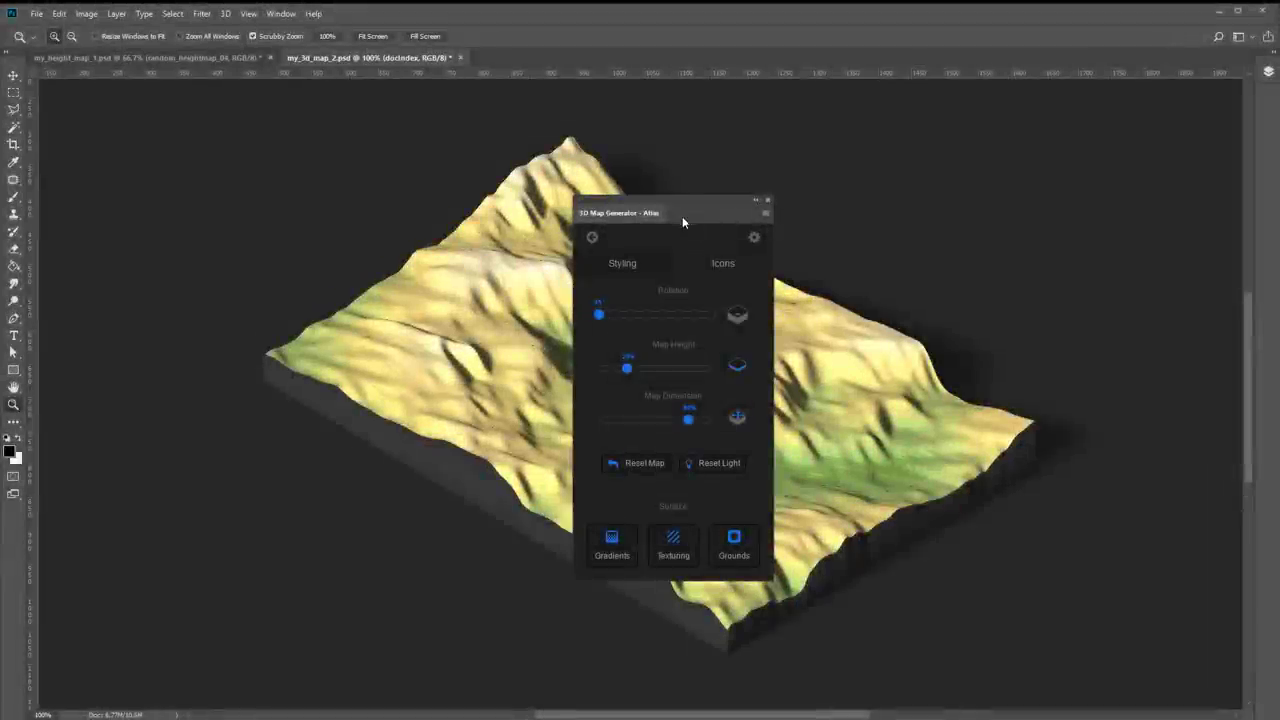
{"action": "left_click_drag", "start_coordinate": [685, 207], "coordinate": [209, 163]}
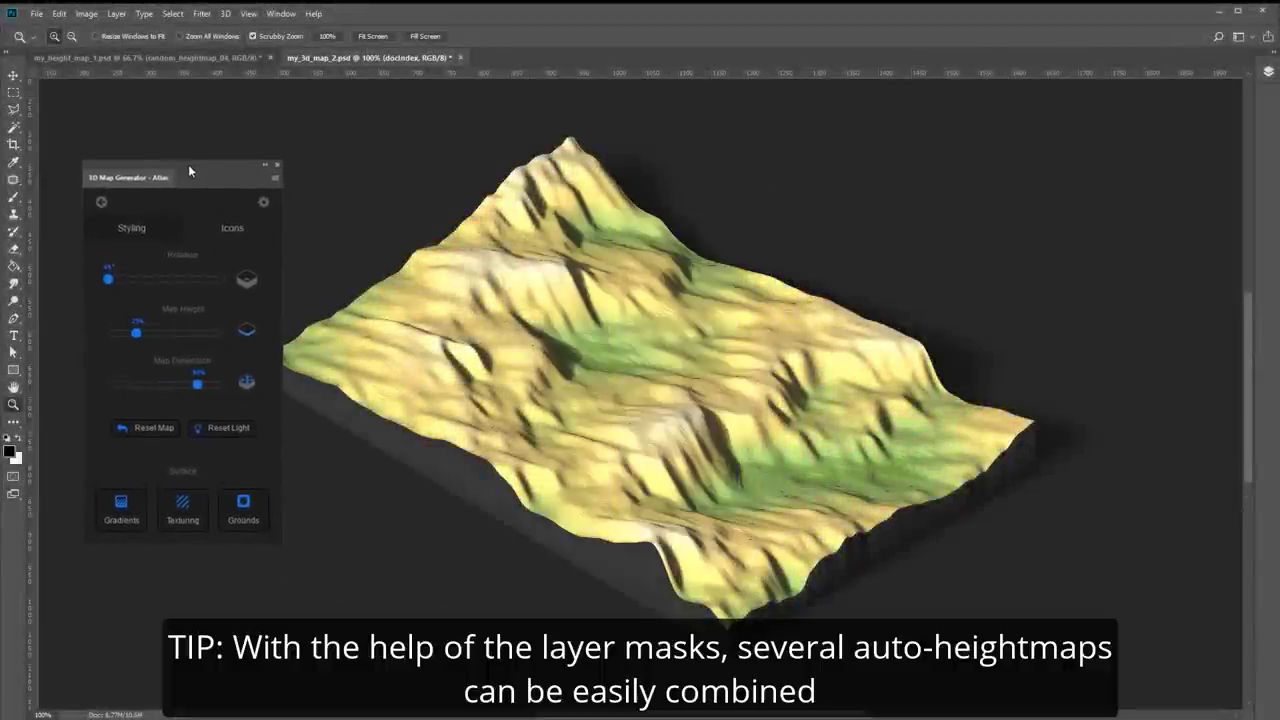
{"action": "left_click", "coordinate": [182, 494]}
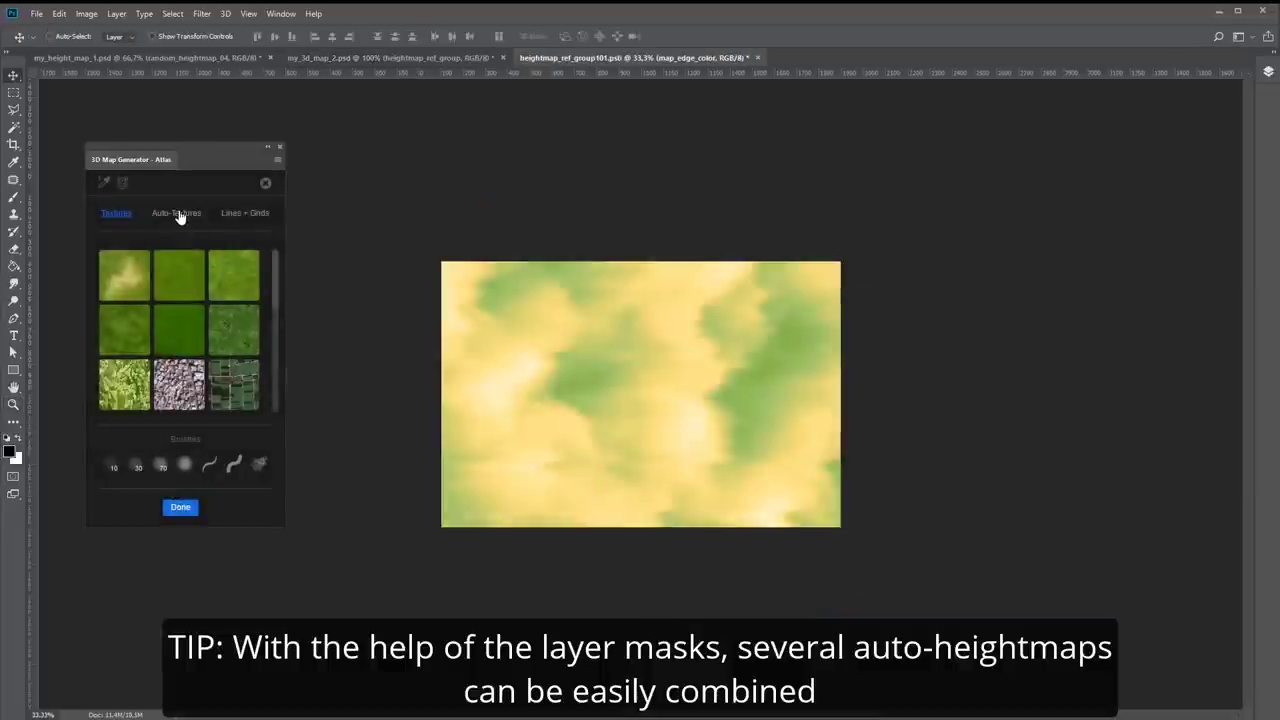
{"action": "left_click", "coordinate": [176, 213]}
{"action": "left_click", "coordinate": [182, 443]}
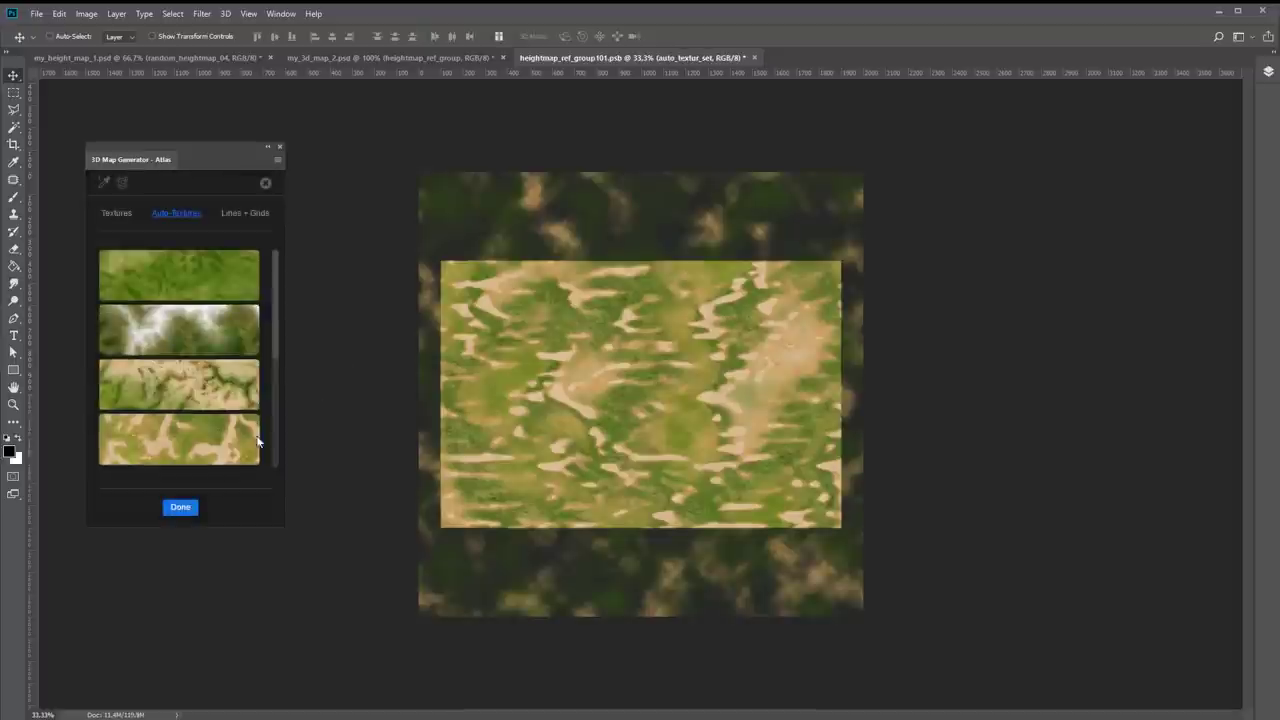
{"action": "left_click", "coordinate": [181, 510]}
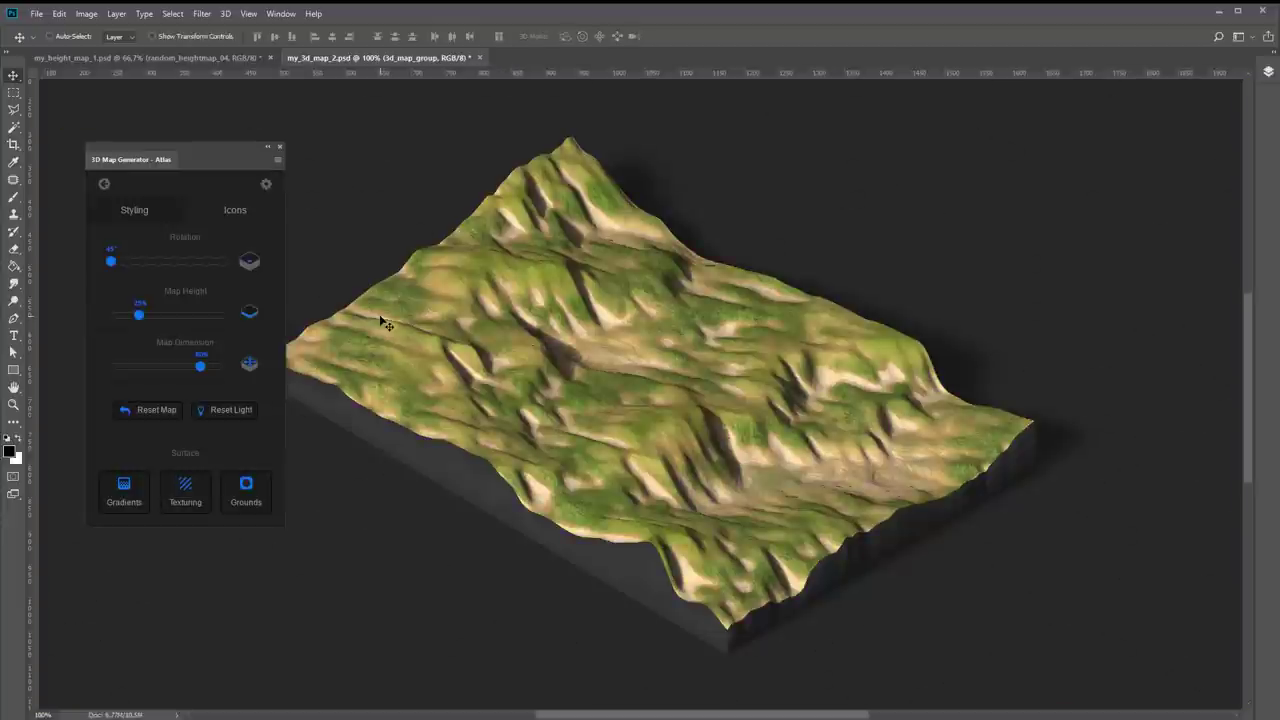
- Reset the light, swing it to the upper left, and close the 3D map without saving
{"action": "left_click", "coordinate": [229, 410]}
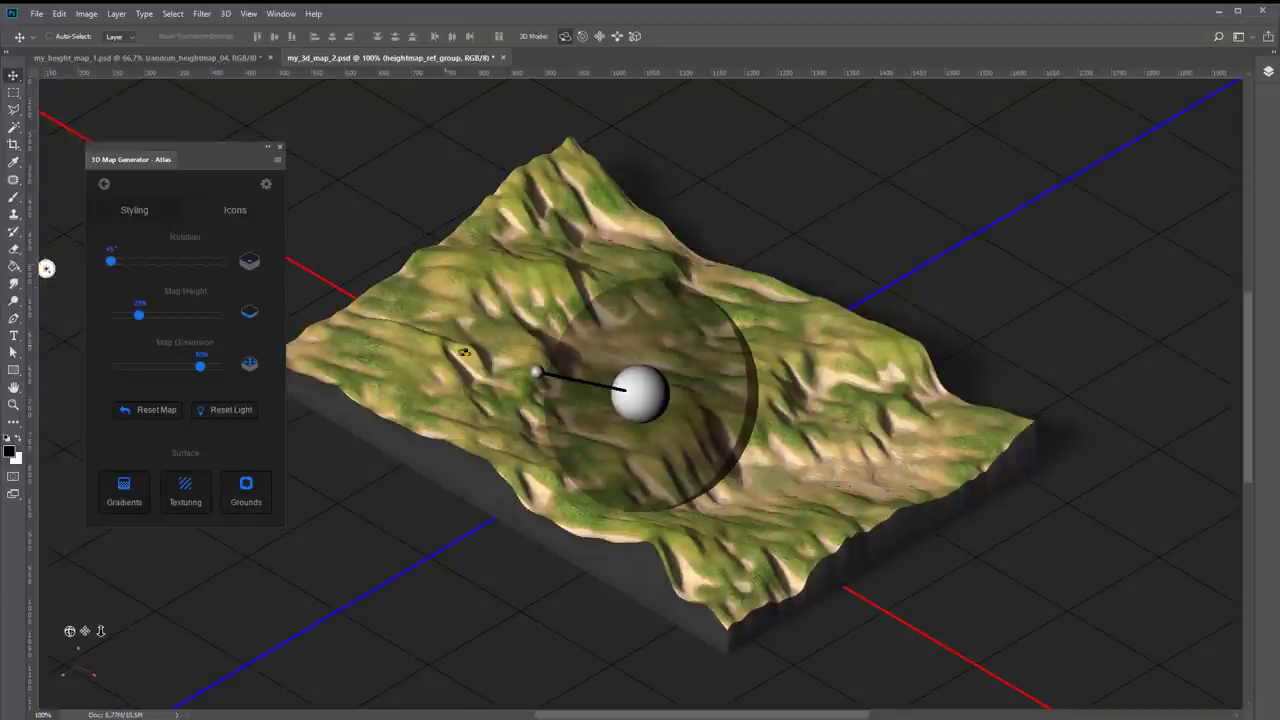
{"action": "left_click_drag", "start_coordinate": [535, 372], "coordinate": [540, 375]}
{"action": "mouse_move", "coordinate": [757, 432]}
{"action": "left_mouse_down"}
{"action": "mouse_move", "coordinate": [578, 277]}
{"action": "mouse_move", "coordinate": [532, 267]}
{"action": "left_mouse_up"}
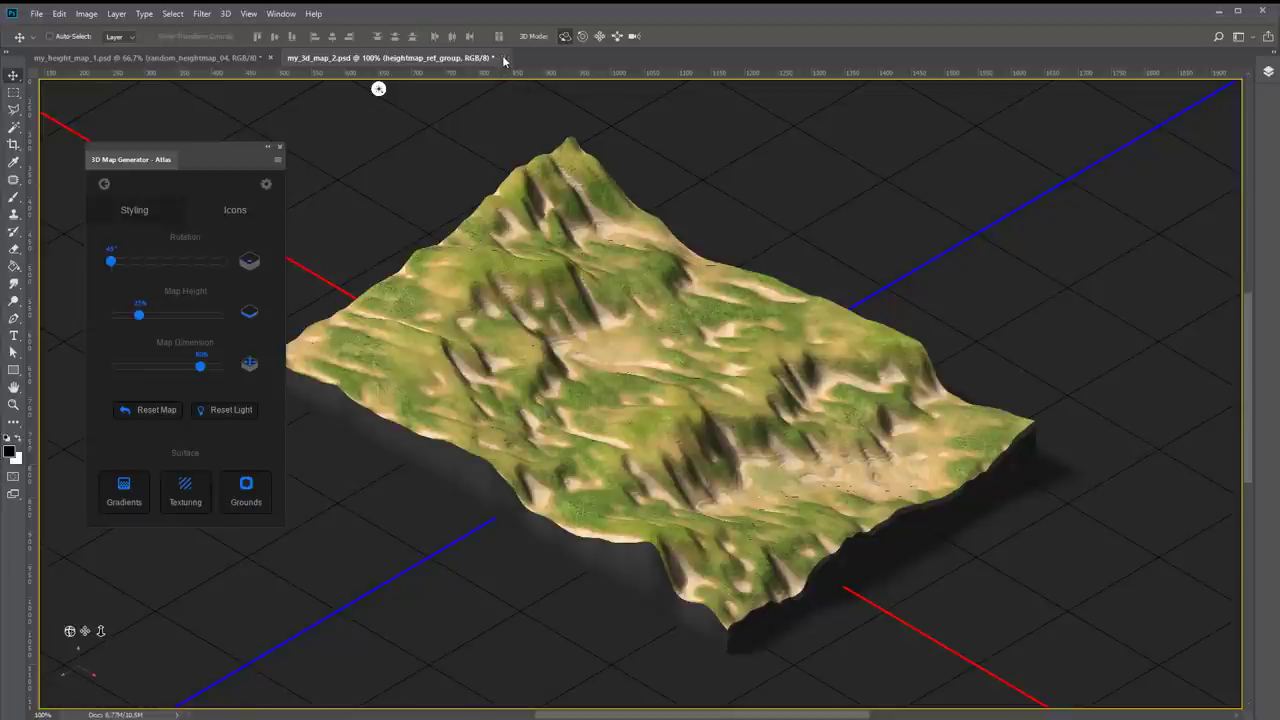
{"action": "left_click", "coordinate": [503, 58]}
{"action": "left_click", "coordinate": [641, 289]}
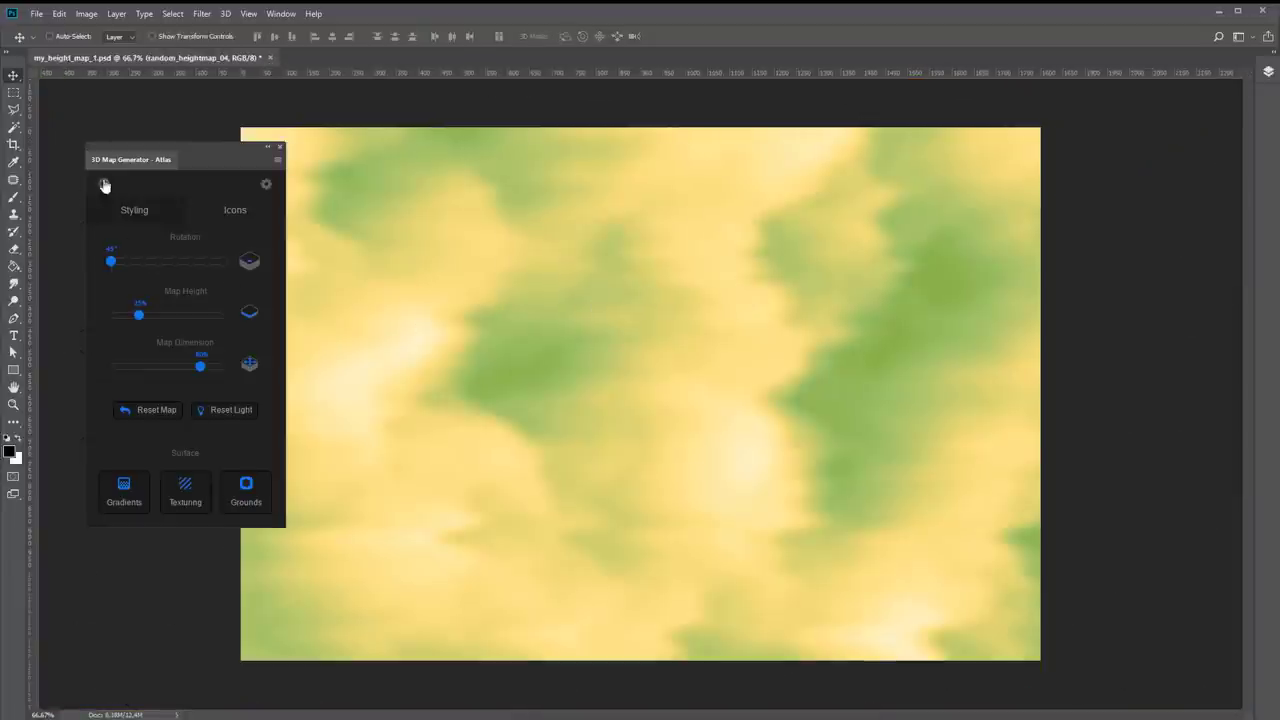
- Load the island-style random_heightmap_05 preset with a pale centre and blue corners
{"action": "mouse_move", "coordinate": [172, 150]}
{"action": "left_mouse_down"}
{"action": "mouse_move", "coordinate": [686, 214]}
{"action": "mouse_move", "coordinate": [657, 191]}
{"action": "left_mouse_up"}
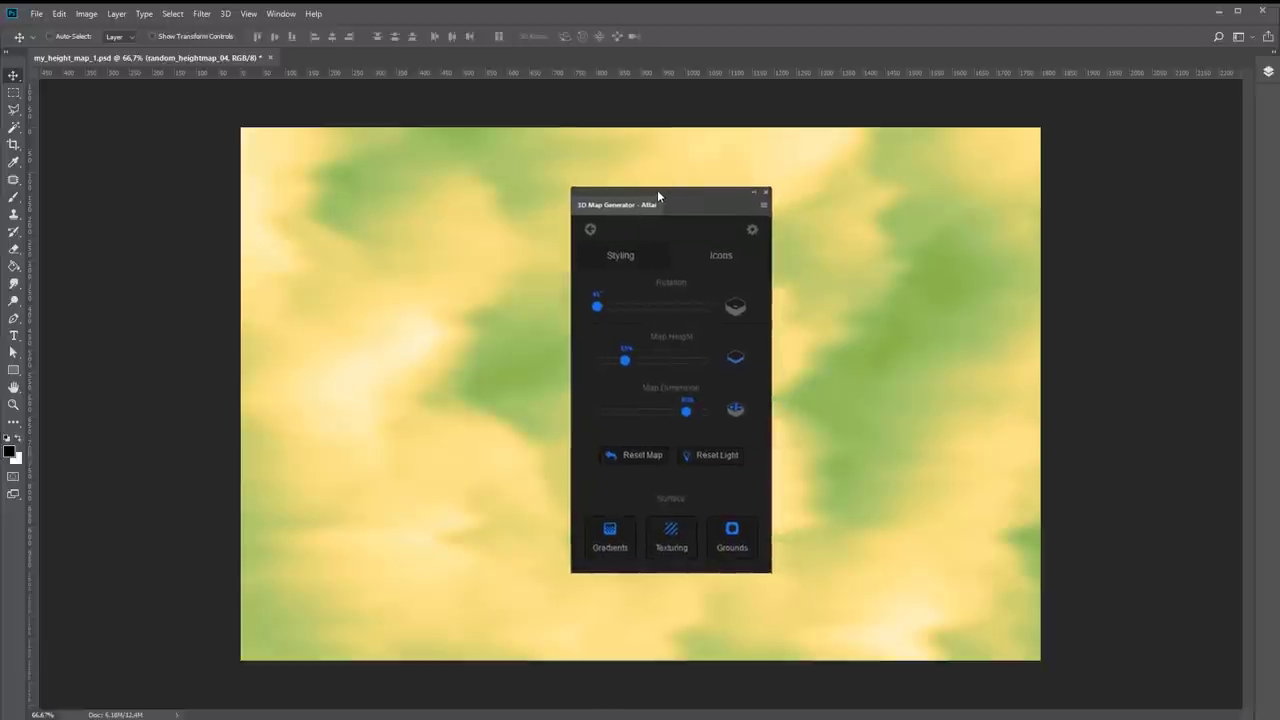
{"action": "left_click", "coordinate": [588, 228]}
{"action": "left_click", "coordinate": [676, 529]}
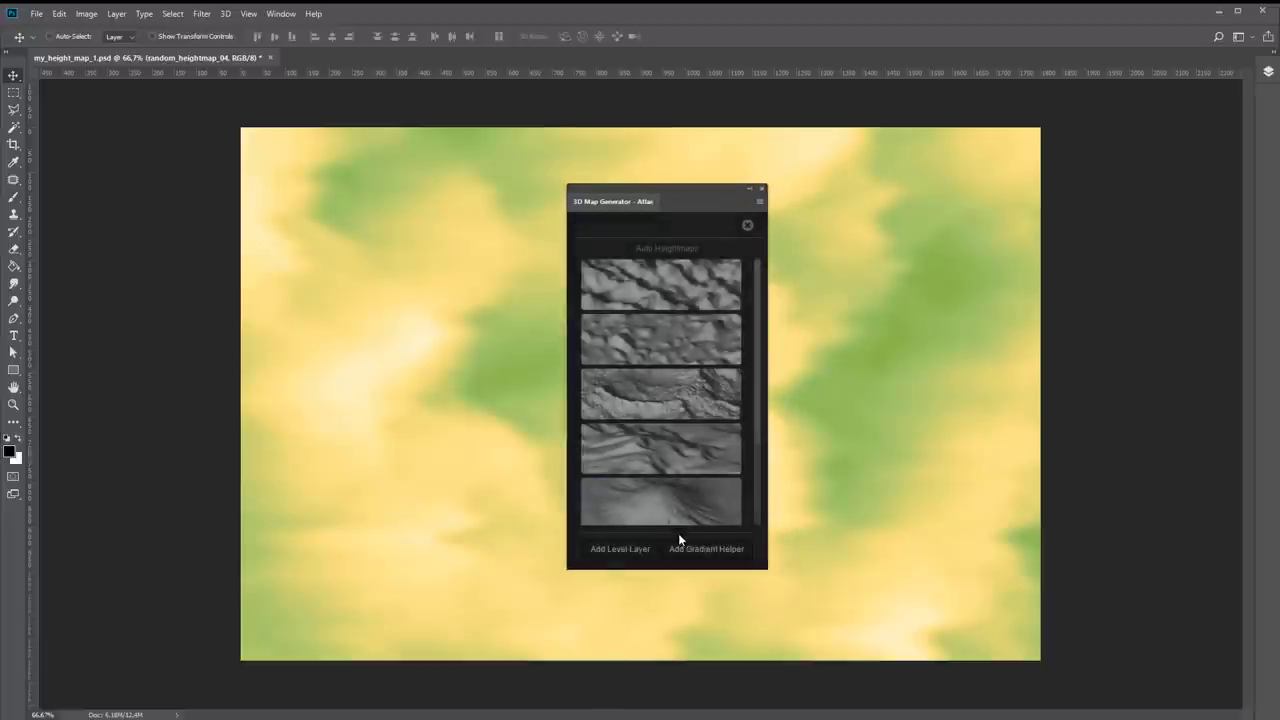
{"action": "scroll", "coordinate": [755, 330], "scroll_direction": "down", "scroll_amount": 3}
{"action": "scroll", "coordinate": [755, 345], "scroll_direction": "down", "scroll_amount": 2}
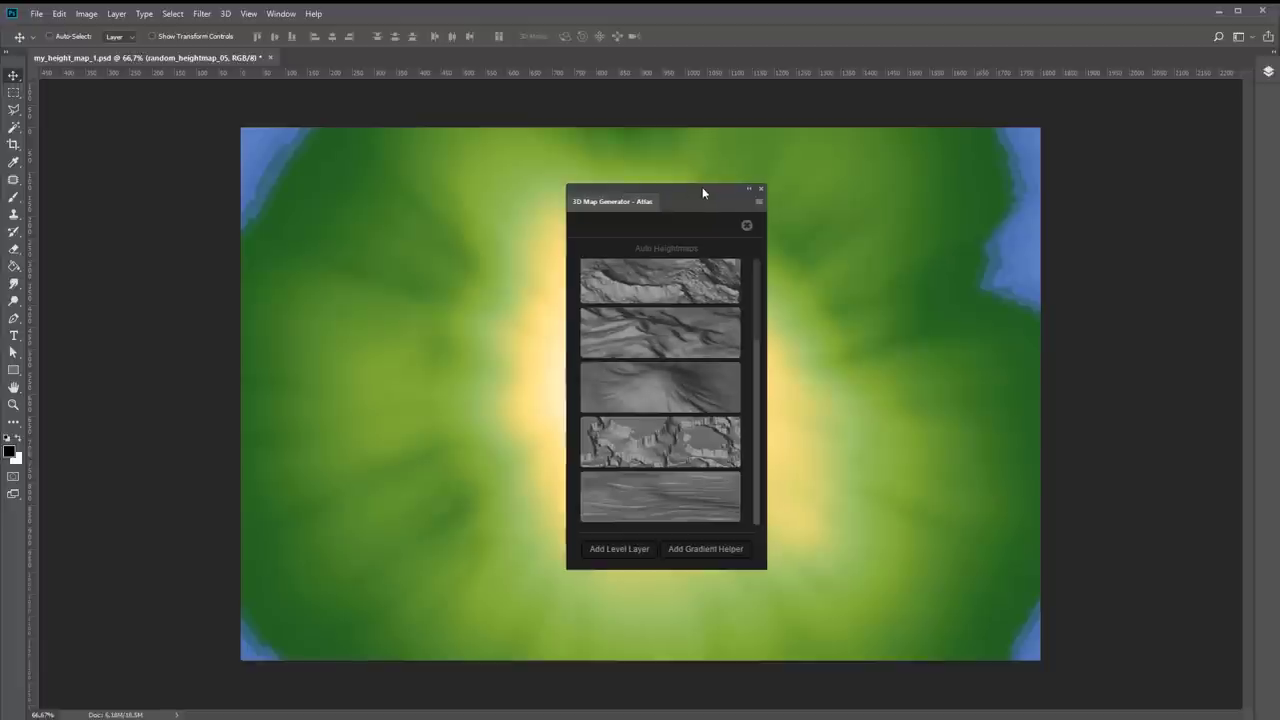
{"action": "left_click_drag", "start_coordinate": [702, 189], "coordinate": [257, 170]}
- Generate the mountain 3D terrain and apply the green grass and pale rock auto-texture
{"action": "left_click", "coordinate": [302, 206]}
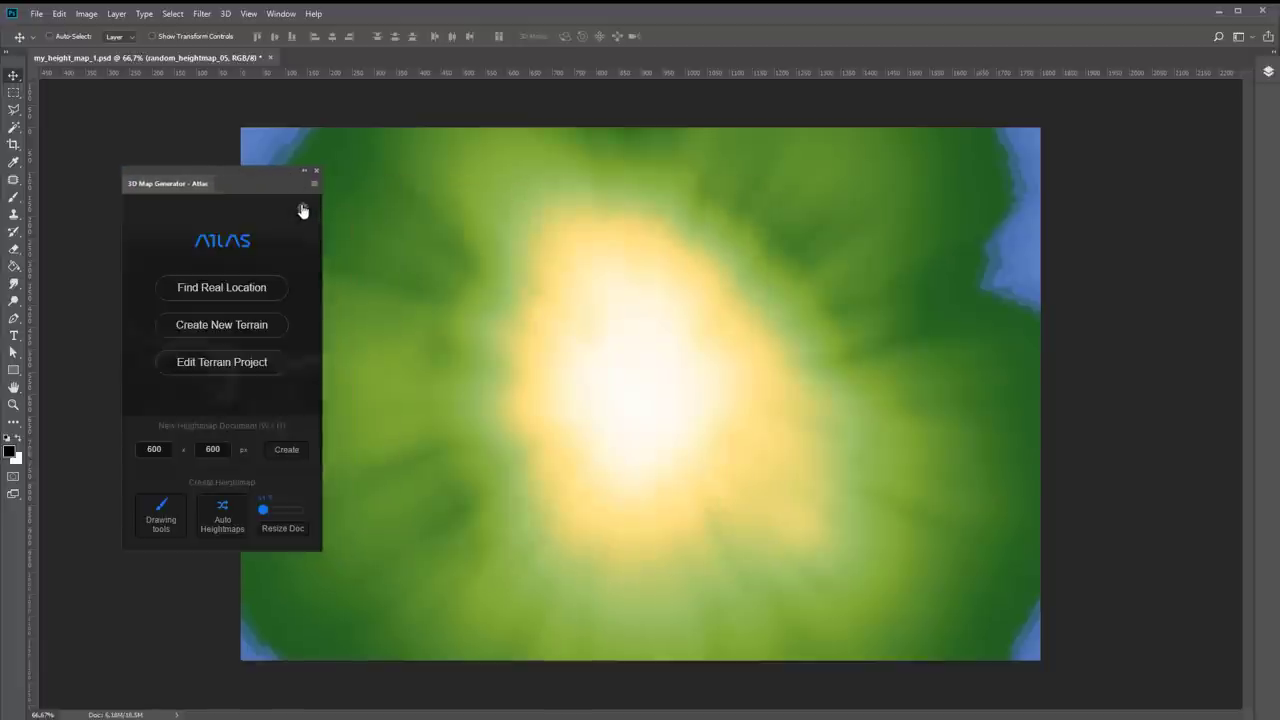
{"action": "left_click", "coordinate": [222, 326]}
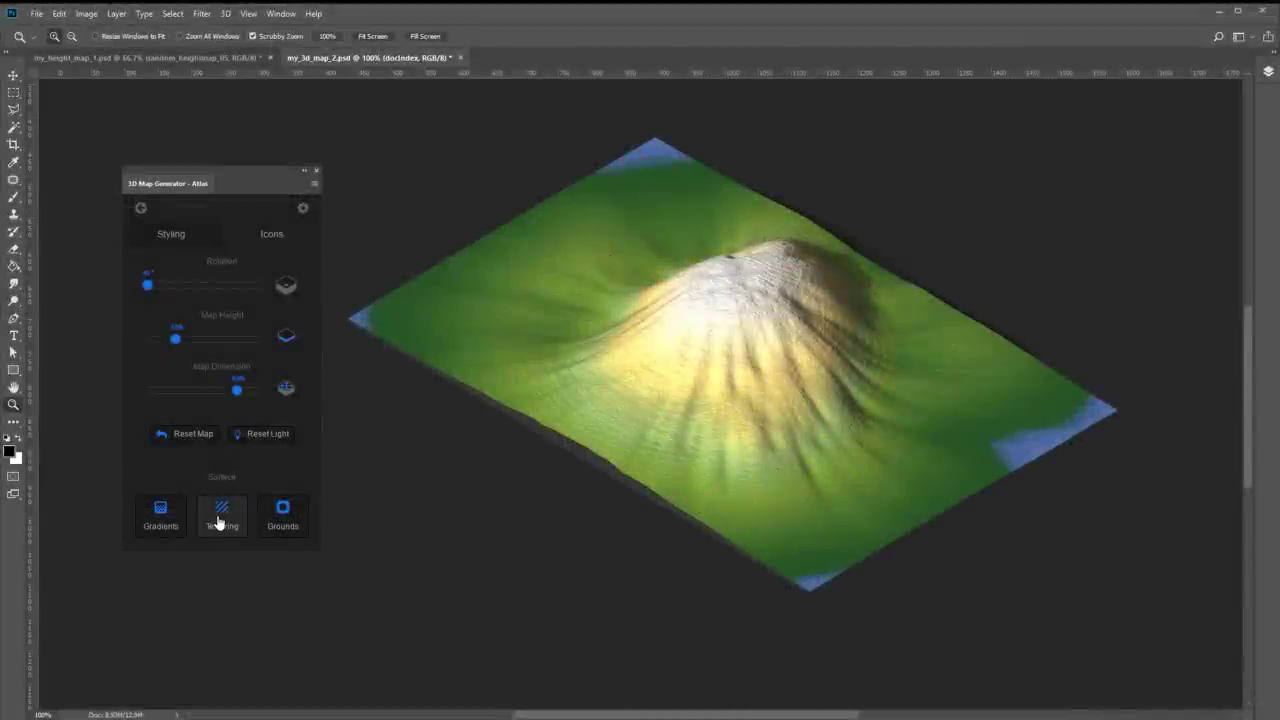
{"action": "left_click", "coordinate": [220, 522]}
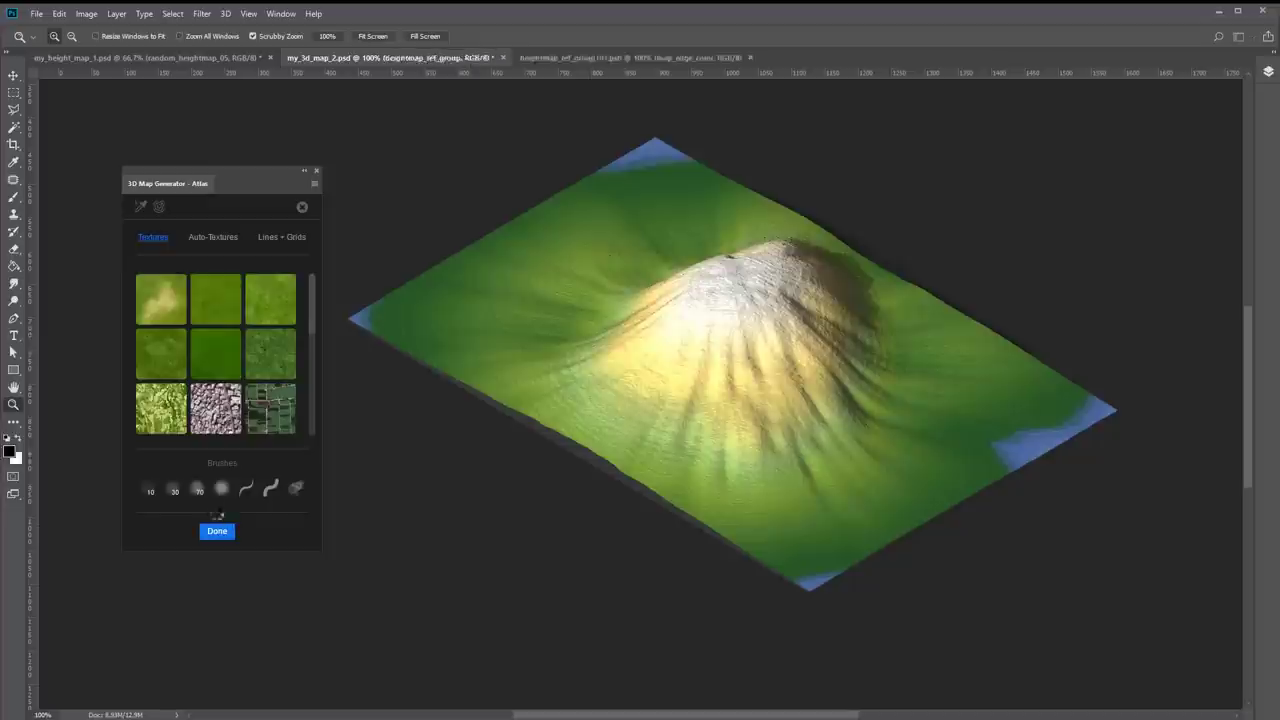
{"action": "left_click", "coordinate": [225, 240]}
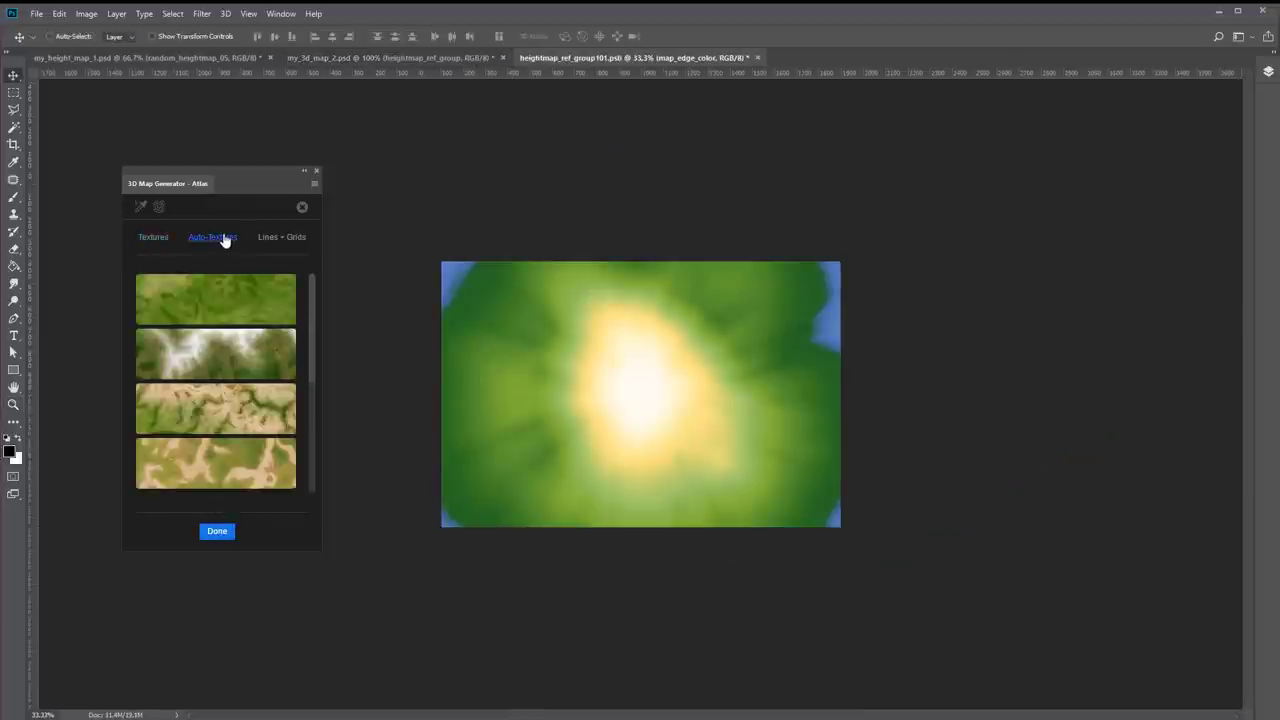
{"action": "left_click_drag", "start_coordinate": [318, 318], "coordinate": [311, 354]}
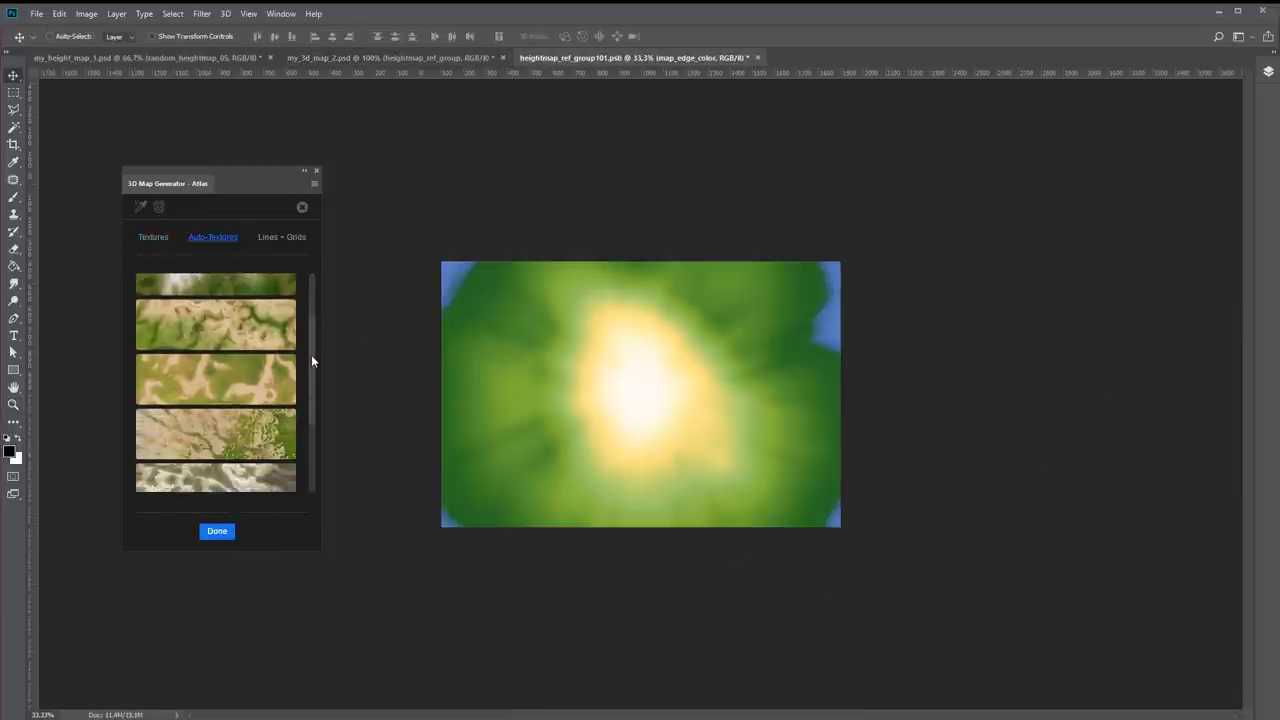
{"action": "left_click", "coordinate": [281, 434]}
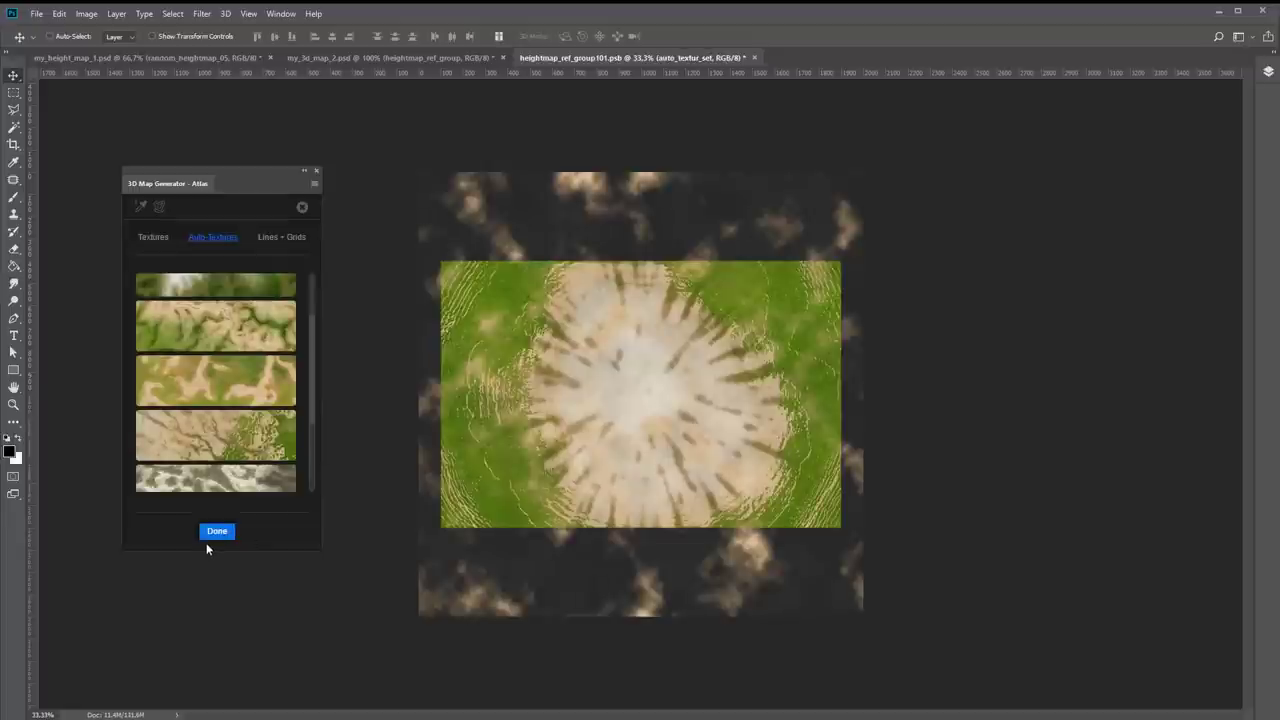
{"action": "left_click", "coordinate": [212, 535]}
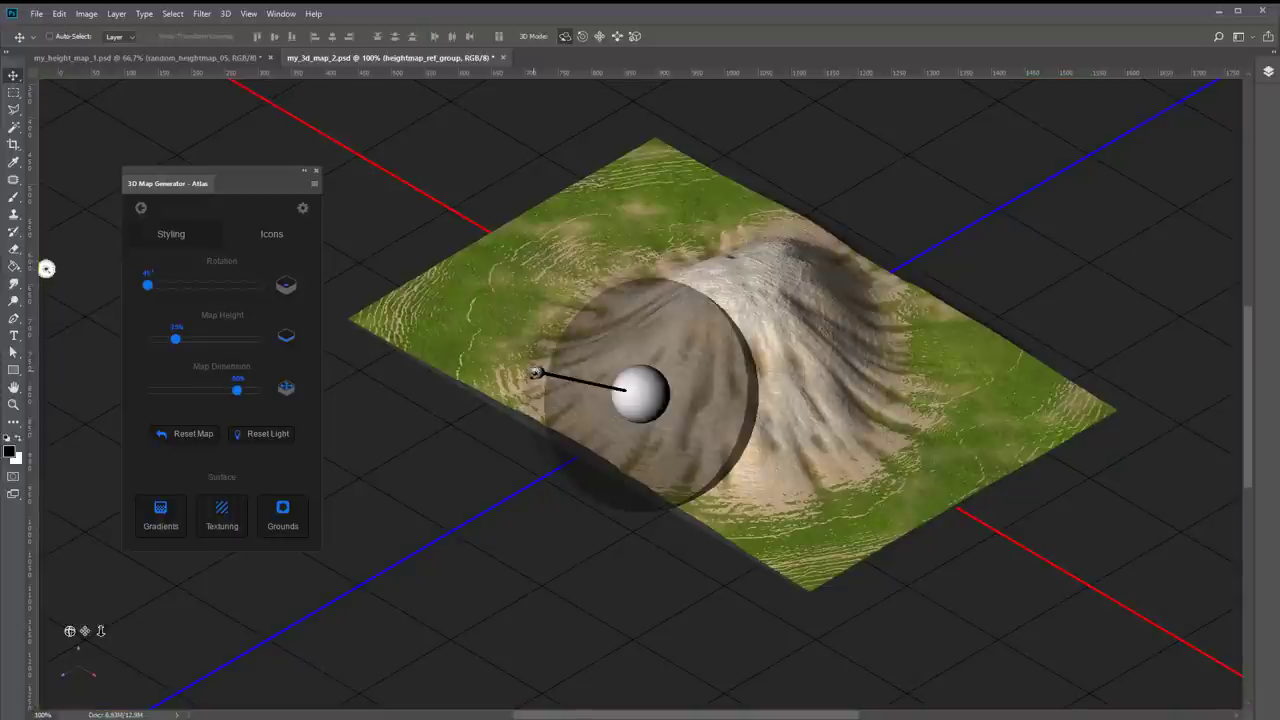
- Swing the light toward overhead, then close my_3d_map_2.psd without saving
{"action": "mouse_move", "coordinate": [46, 268]}
{"action": "left_mouse_down"}
{"action": "mouse_move", "coordinate": [677, 703]}
{"action": "mouse_move", "coordinate": [1020, 83]}
{"action": "mouse_move", "coordinate": [509, 86]}
{"action": "left_mouse_up"}
{"action": "left_click_drag", "start_coordinate": [589, 225], "coordinate": [596, 270]}
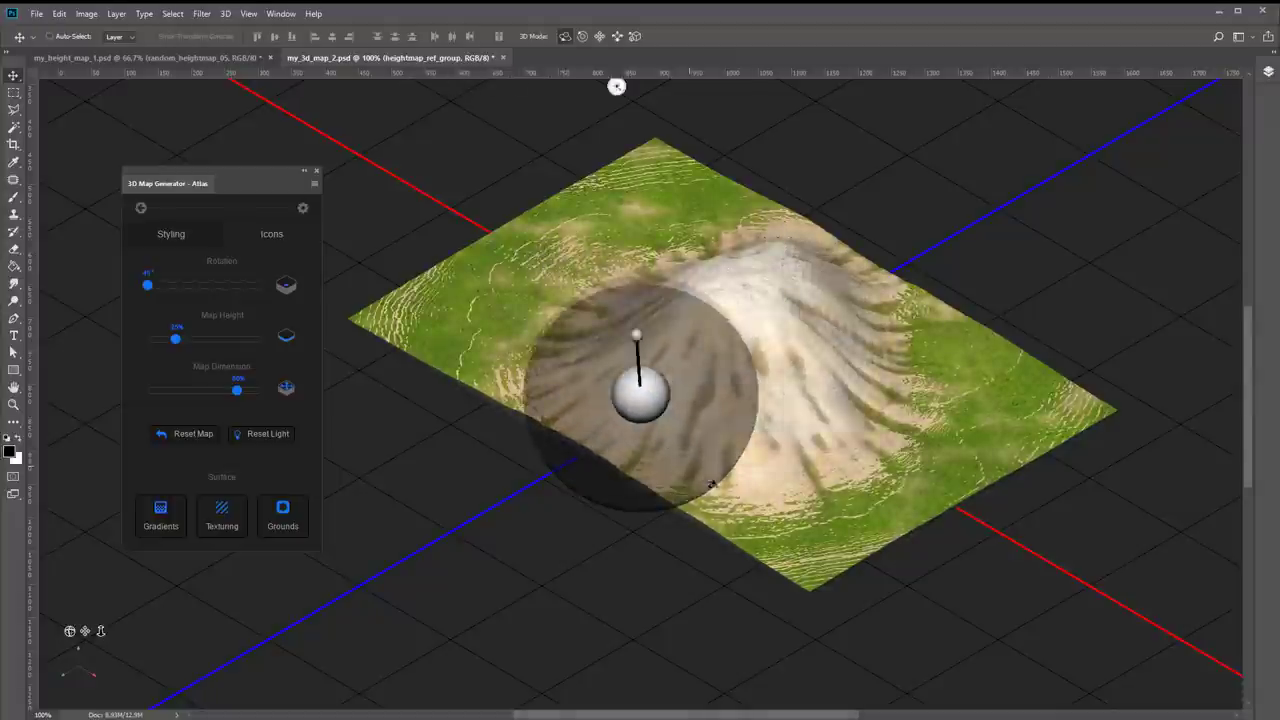
{"action": "left_click", "coordinate": [503, 57]}
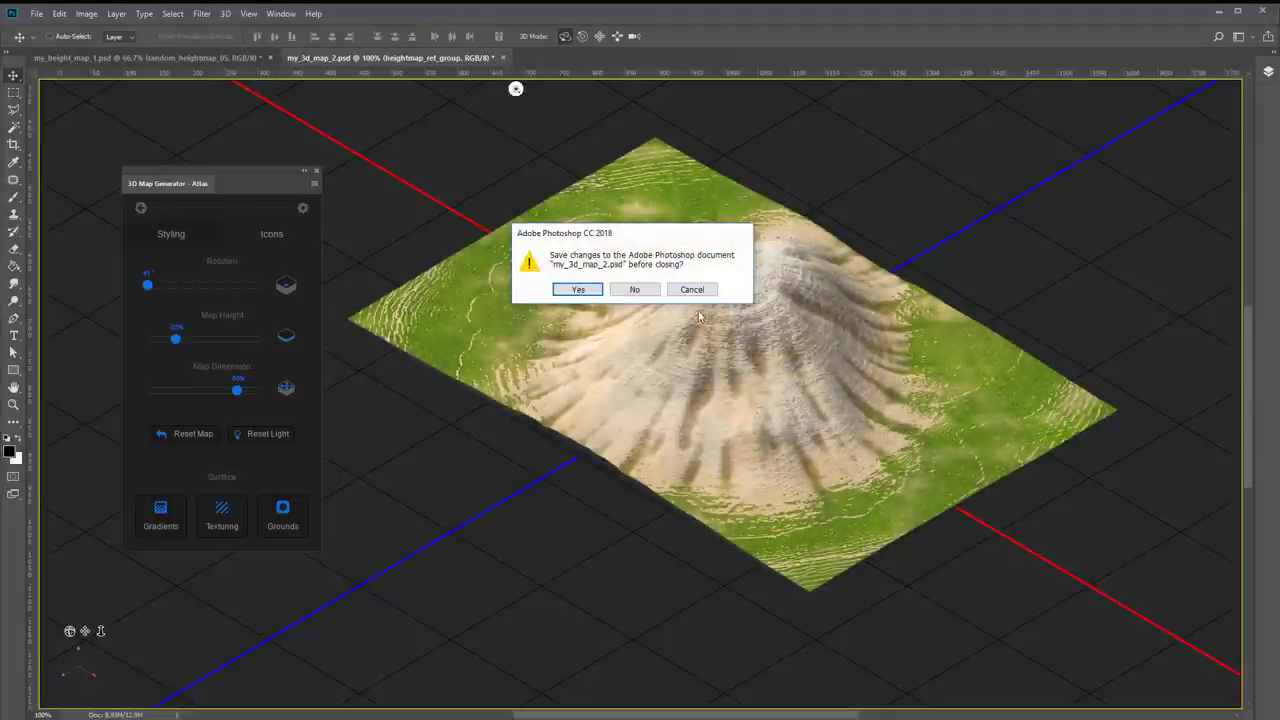
{"action": "left_click", "coordinate": [615, 286]}
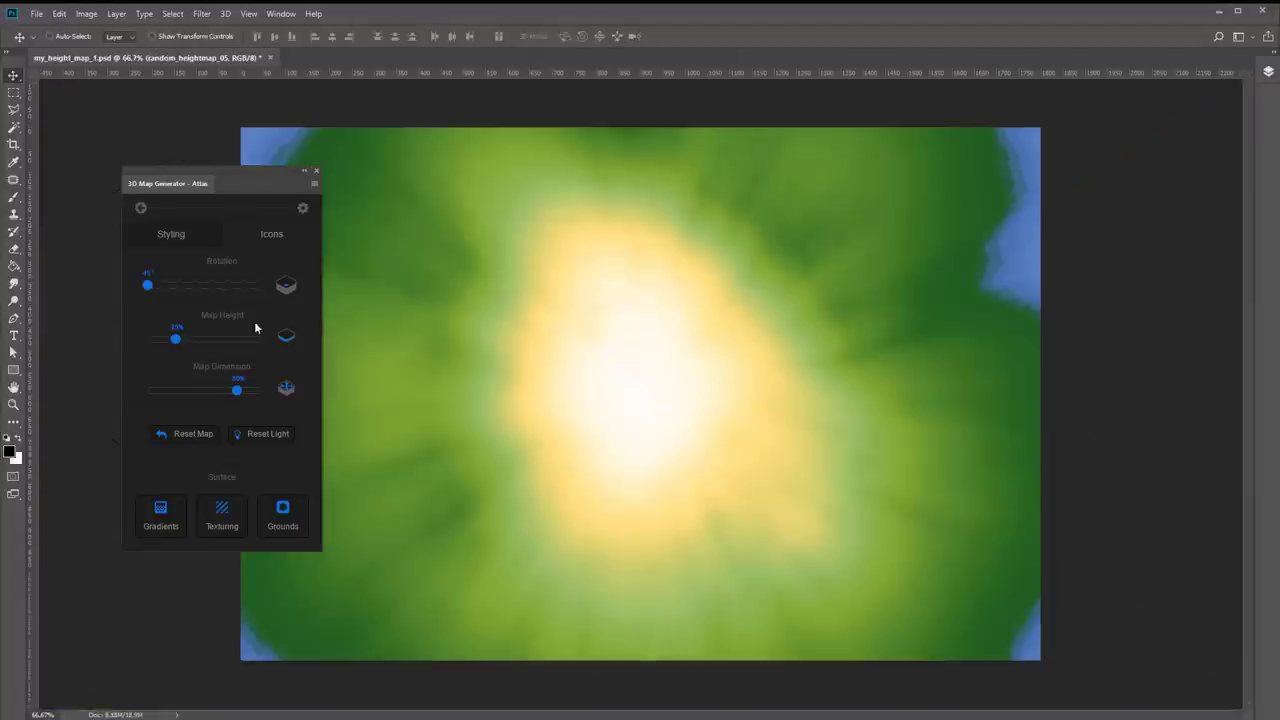
- Load the terraced random_heightmap_06 preset and create a new 3D terrain from it
{"action": "left_click", "coordinate": [139, 208]}
{"action": "left_click_drag", "start_coordinate": [209, 182], "coordinate": [637, 198]}
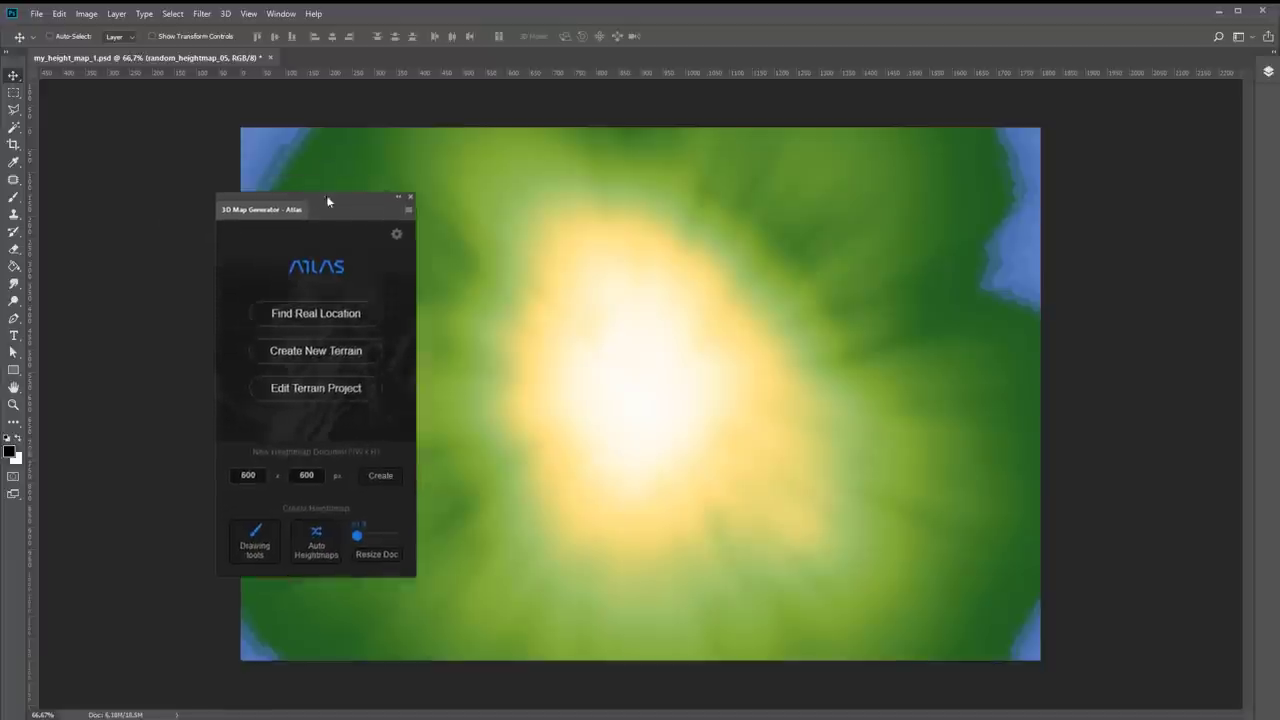
{"action": "left_click", "coordinate": [647, 548]}
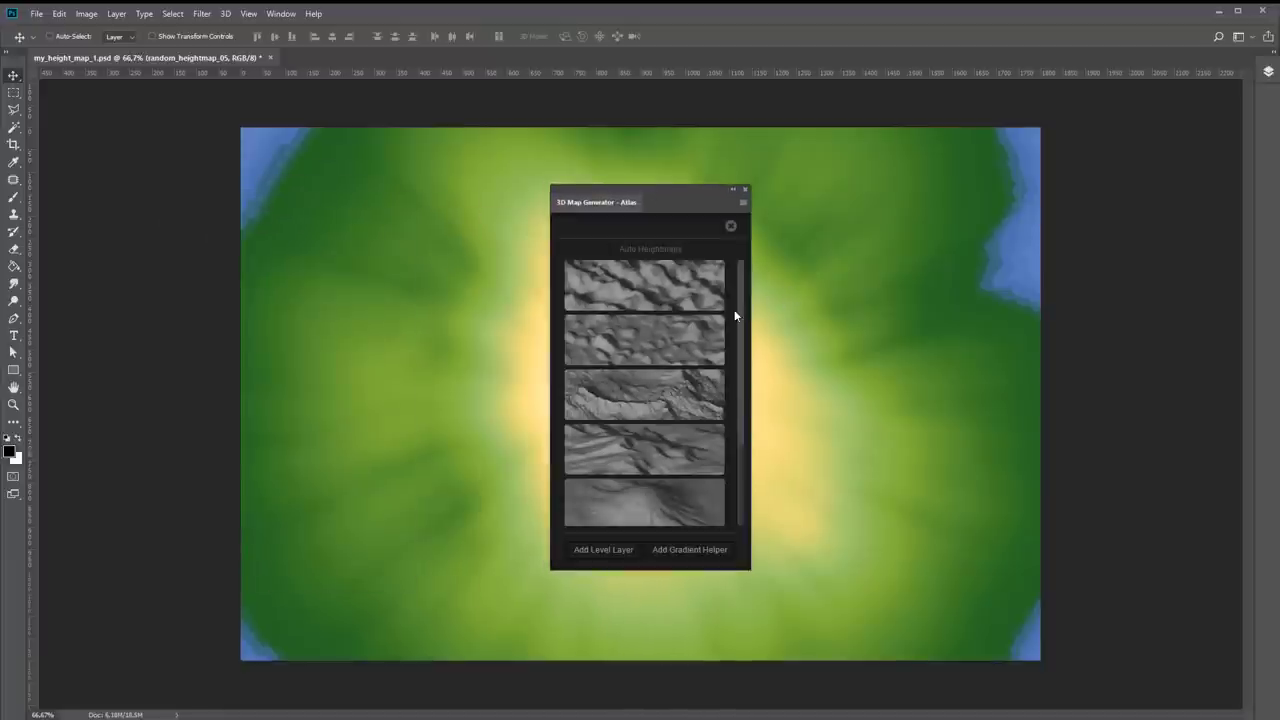
{"action": "scroll", "coordinate": [745, 400], "scroll_direction": "down", "scroll_amount": 1}
{"action": "scroll", "coordinate": [738, 444], "scroll_direction": "down", "scroll_amount": 1}
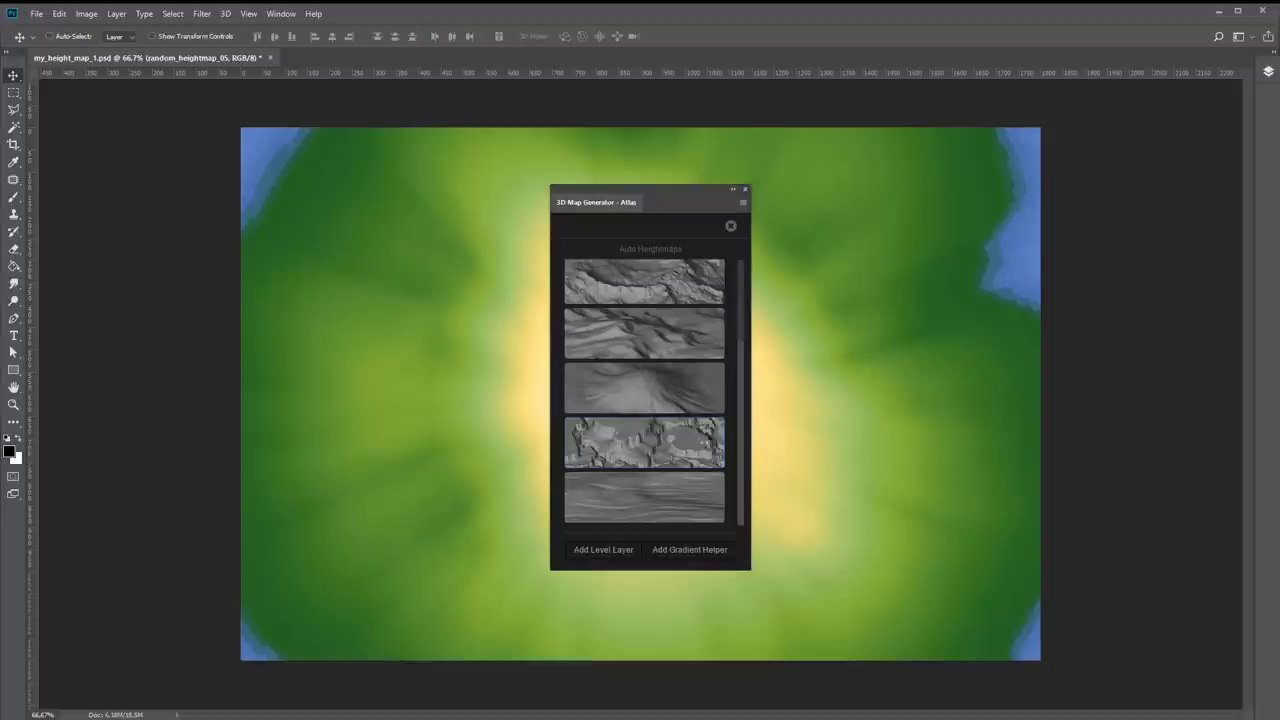
{"action": "left_click", "coordinate": [705, 438]}
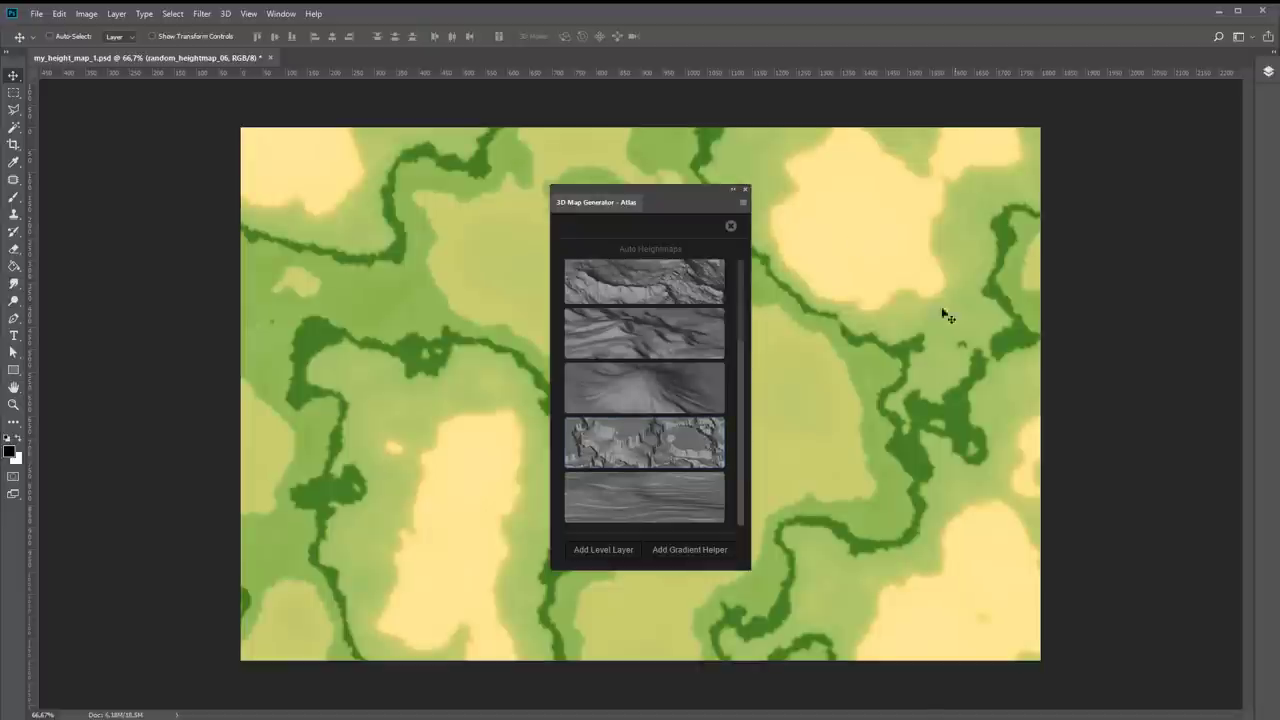
{"action": "left_click_drag", "start_coordinate": [653, 190], "coordinate": [221, 186]}
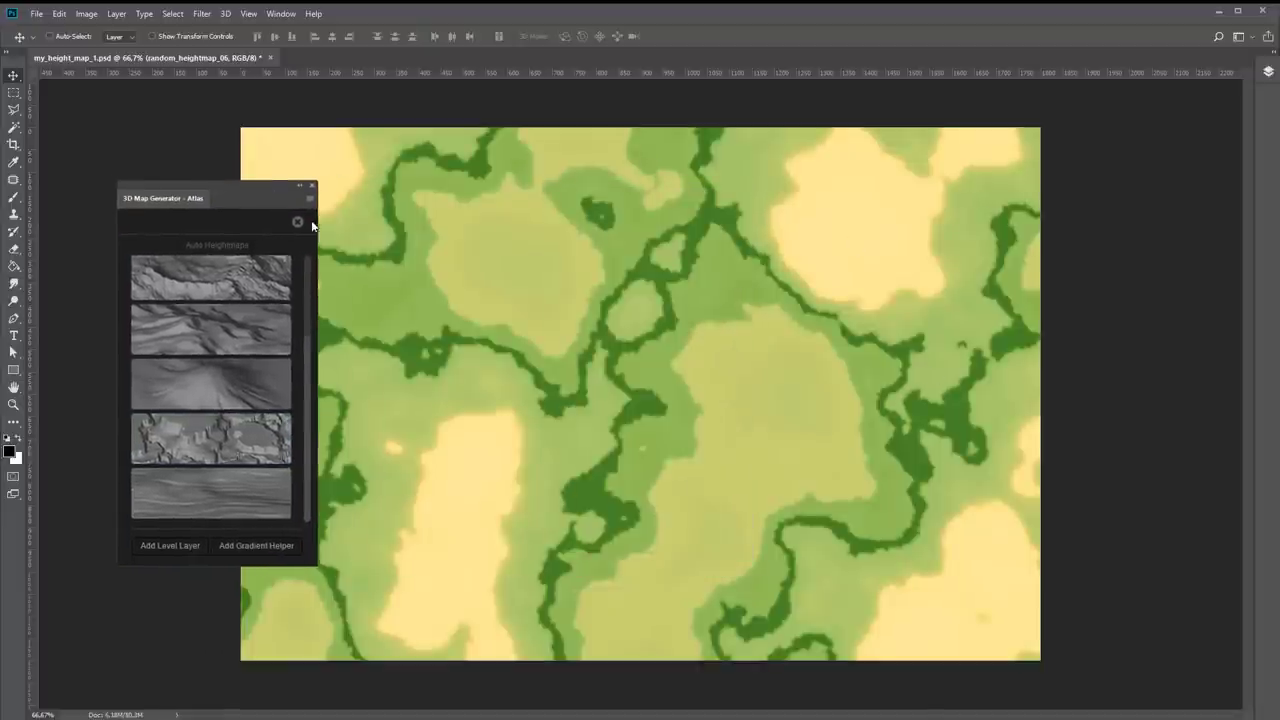
{"action": "left_click", "coordinate": [262, 340]}
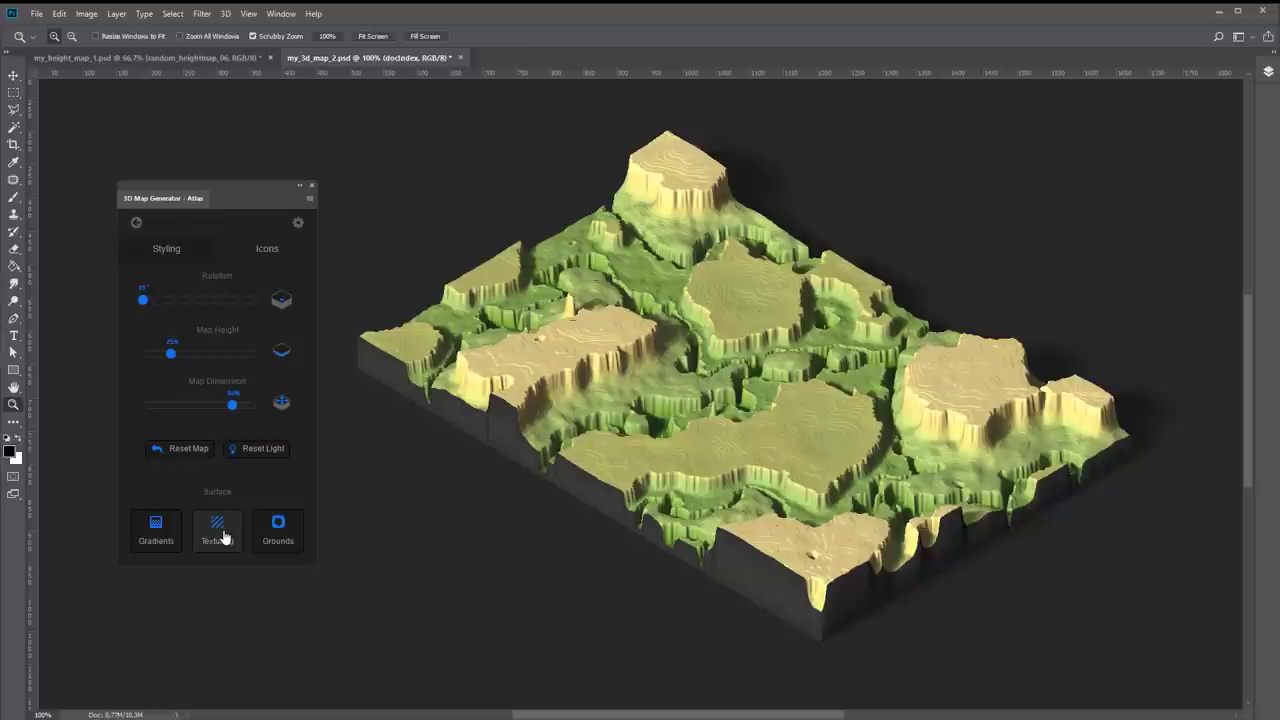
- Apply the brown sandstone auto-texture to the terraced terrain and confirm it
{"action": "left_click", "coordinate": [222, 530]}
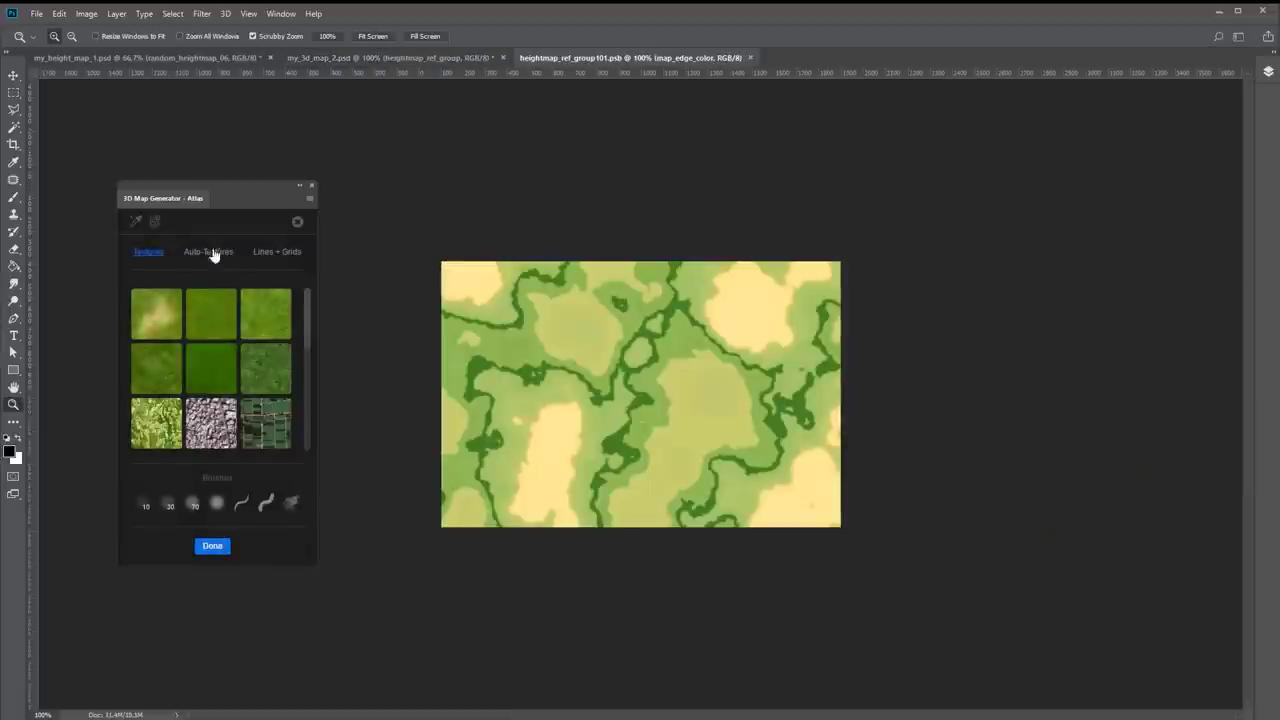
{"action": "left_click", "coordinate": [212, 253]}
{"action": "mouse_move", "coordinate": [308, 325]}
{"action": "left_mouse_down"}
{"action": "mouse_move", "coordinate": [311, 391]}
{"action": "mouse_move", "coordinate": [288, 440]}
{"action": "left_mouse_up"}
{"action": "left_click", "coordinate": [215, 462]}
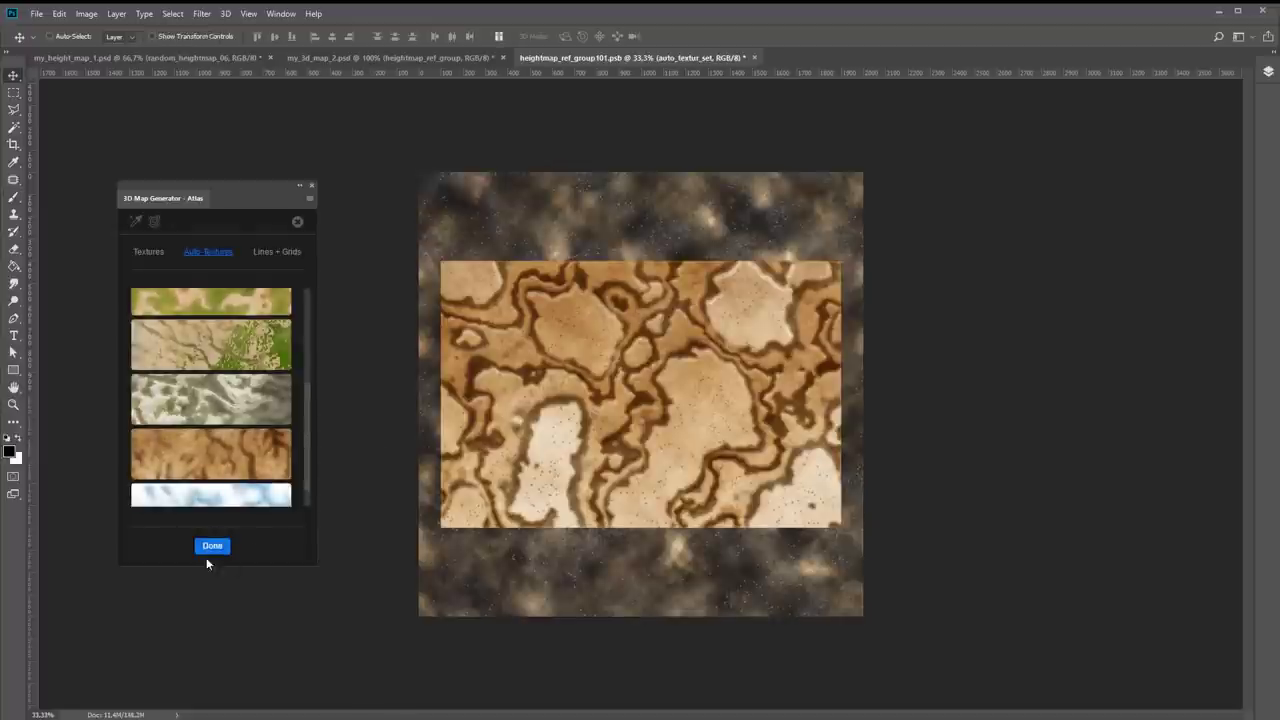
{"action": "left_click", "coordinate": [213, 547]}
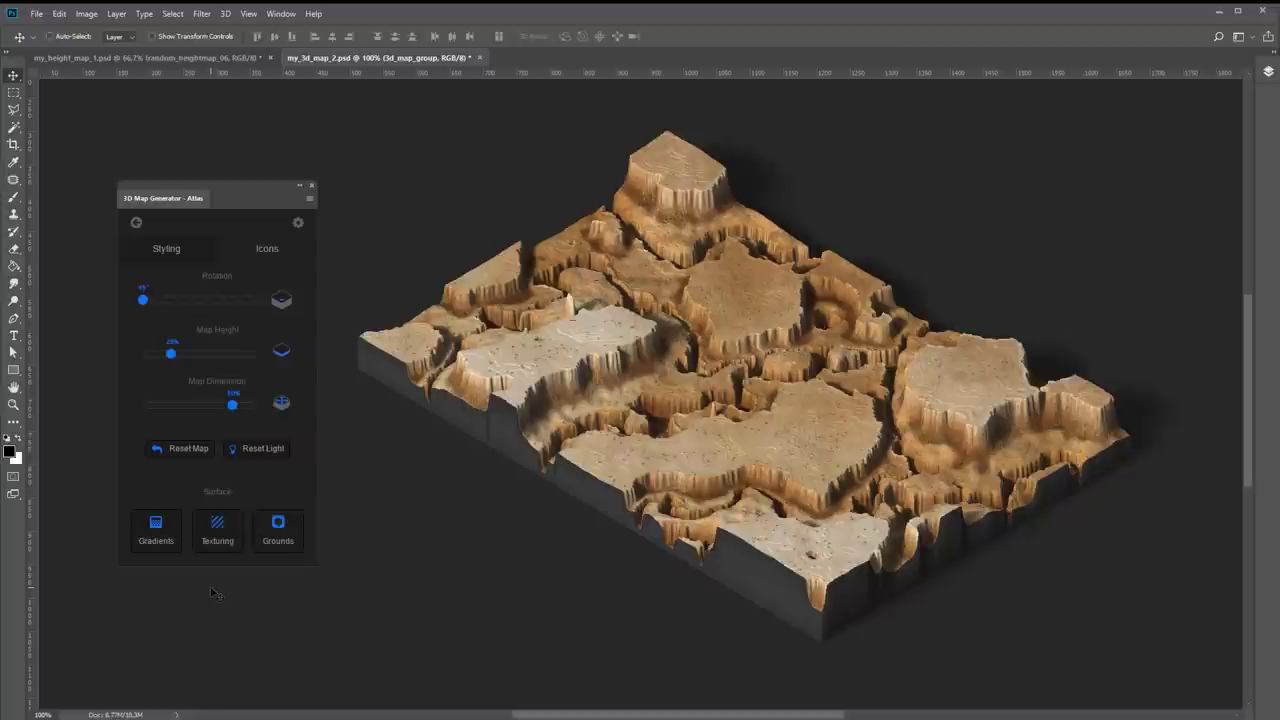
- Reset the light, rotate it toward the upper right, and close my_3d_map_2.psd
{"action": "left_click", "coordinate": [257, 451]}
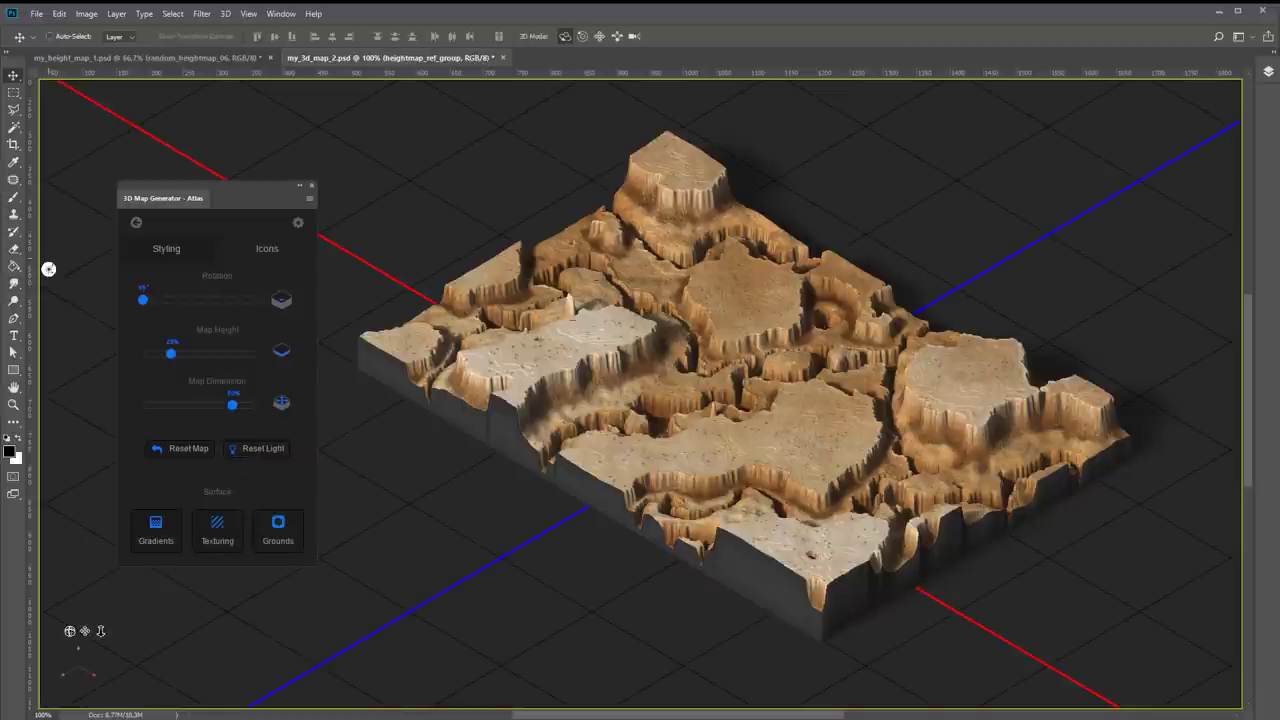
{"action": "left_click_drag", "start_coordinate": [538, 372], "coordinate": [793, 324]}
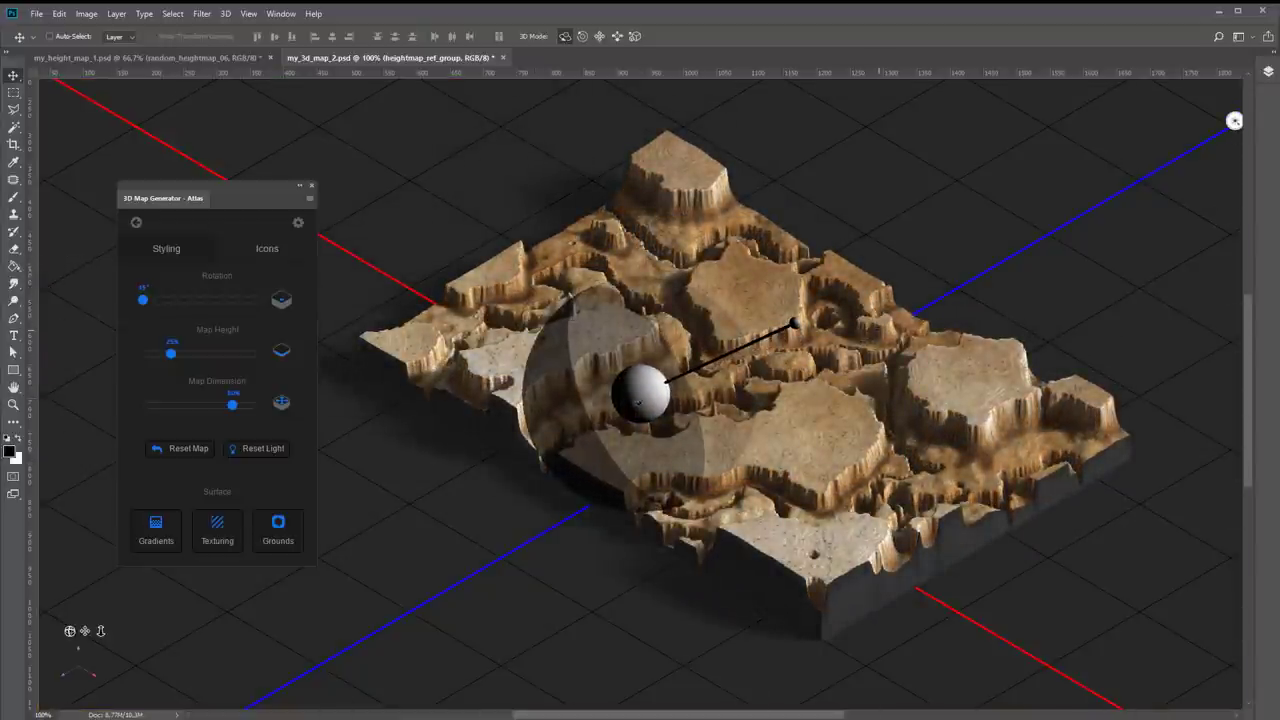
{"action": "left_click_drag", "start_coordinate": [692, 396], "coordinate": [714, 299]}
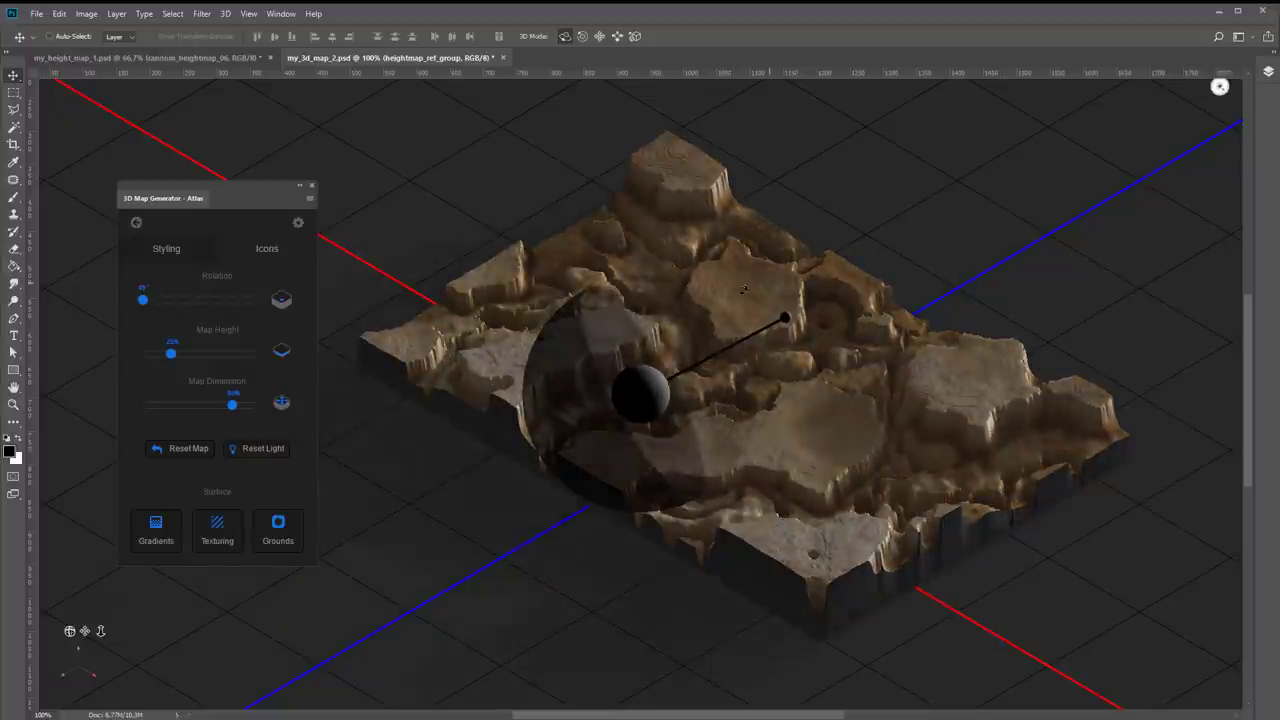
{"action": "left_click", "coordinate": [503, 58]}
{"action": "left_click", "coordinate": [640, 291]}
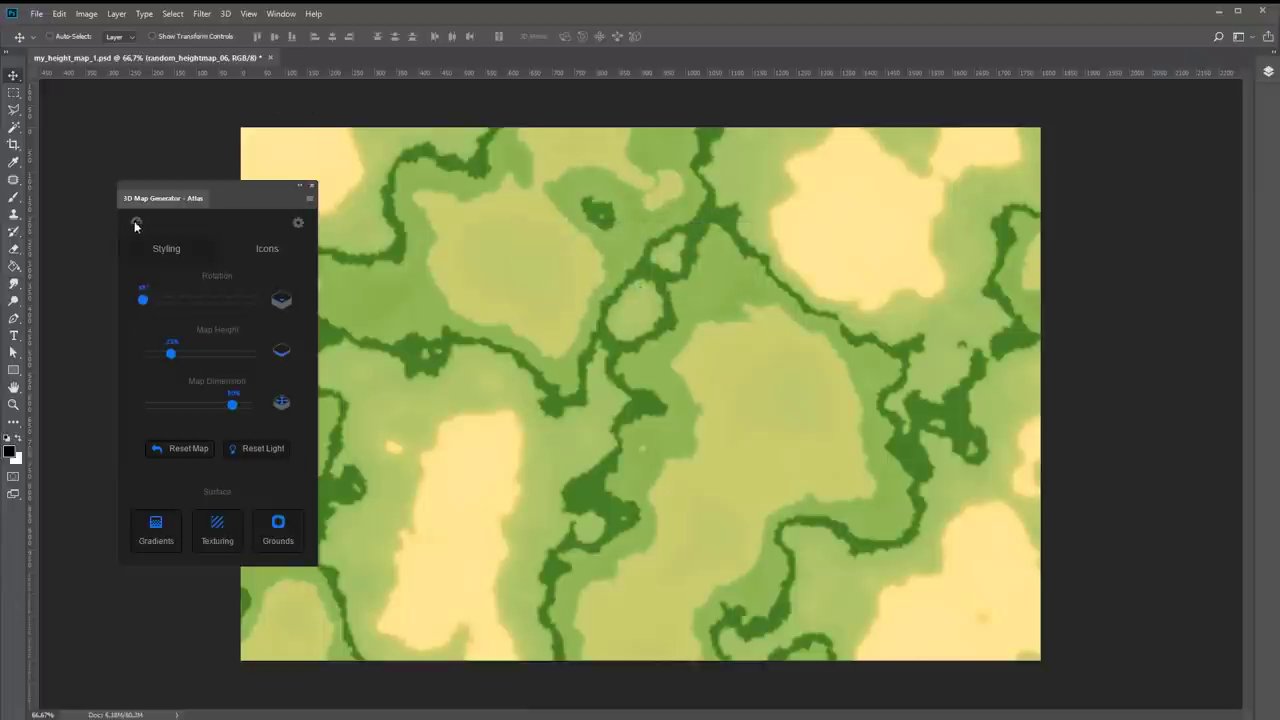
- Load the gently sloping random_heightmap_07 preset and create a new 3D terrain from it
{"action": "left_click", "coordinate": [136, 224]}
{"action": "left_click_drag", "start_coordinate": [200, 198], "coordinate": [638, 211]}
{"action": "left_click", "coordinate": [665, 541]}
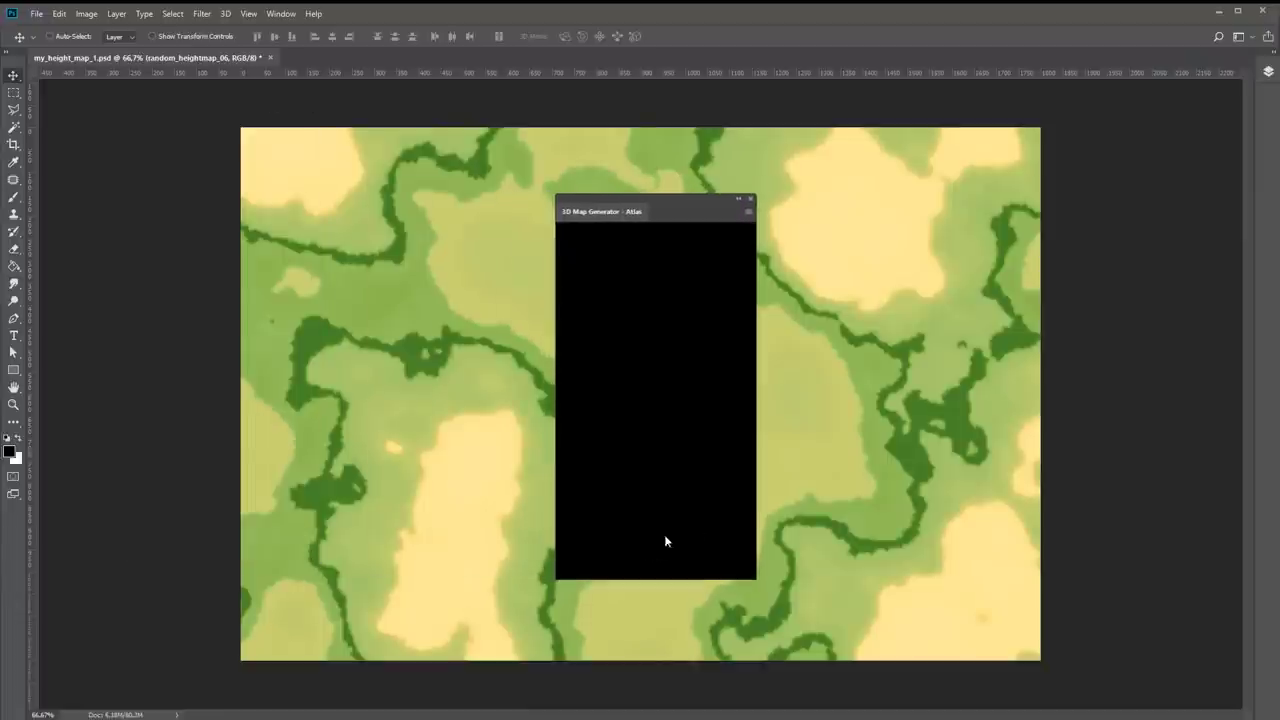
{"action": "left_click_drag", "start_coordinate": [747, 372], "coordinate": [752, 478]}
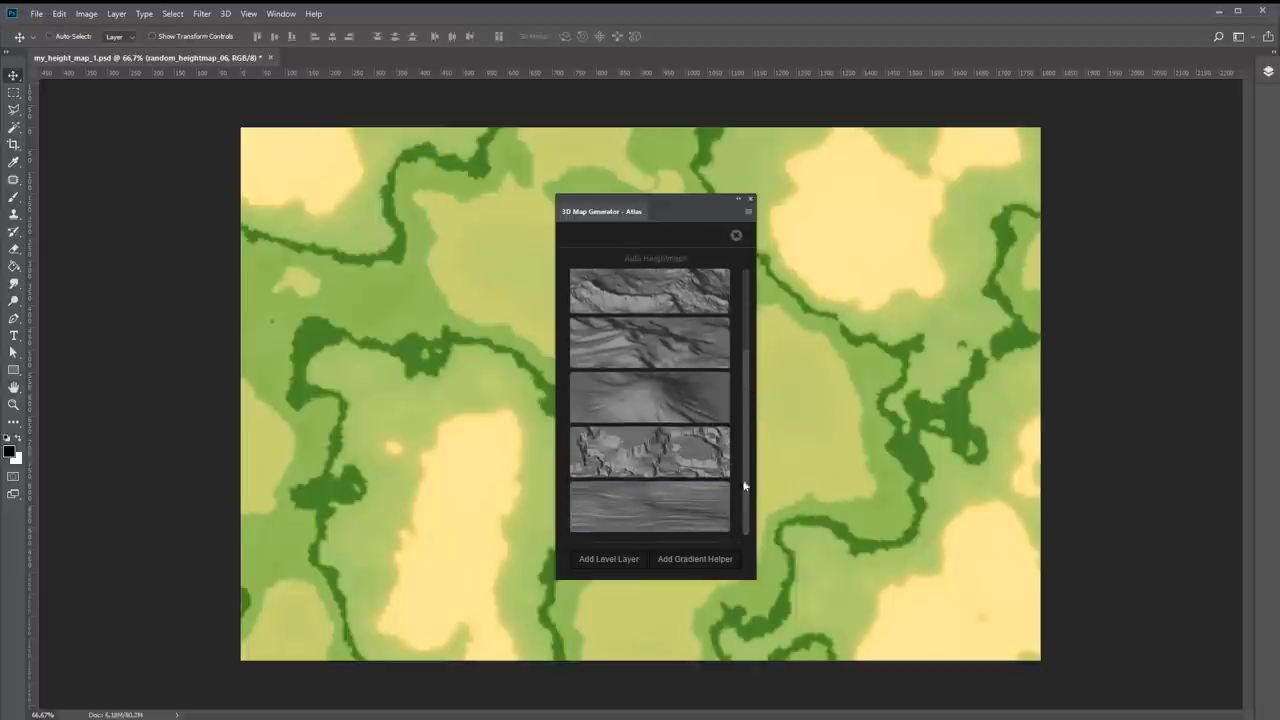
{"action": "left_click", "coordinate": [655, 505]}
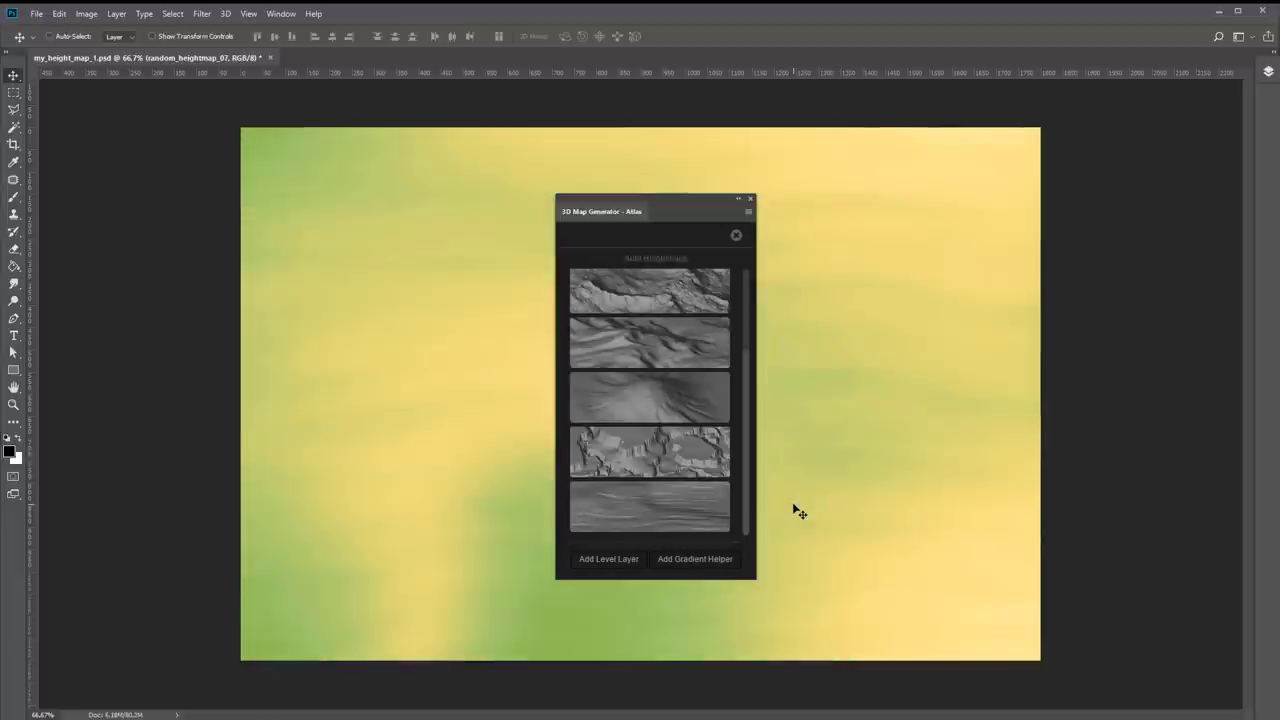
{"action": "left_click", "coordinate": [736, 236]}
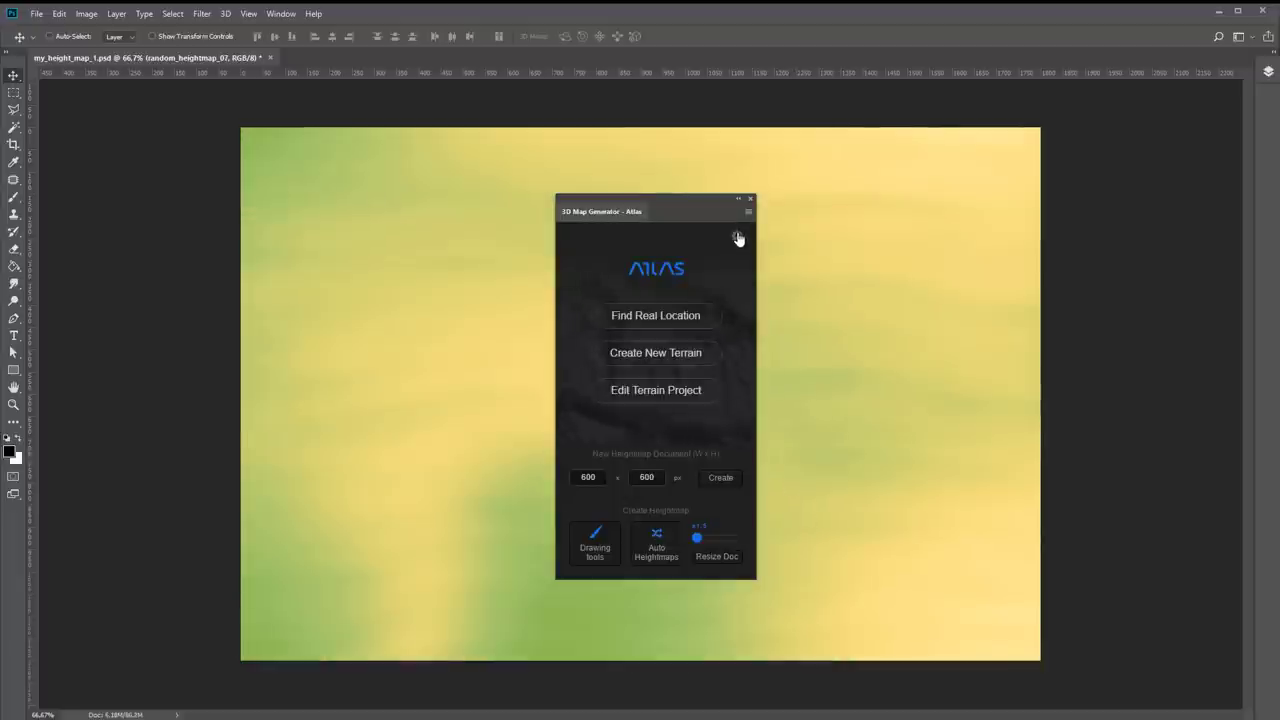
{"action": "left_click", "coordinate": [653, 354]}
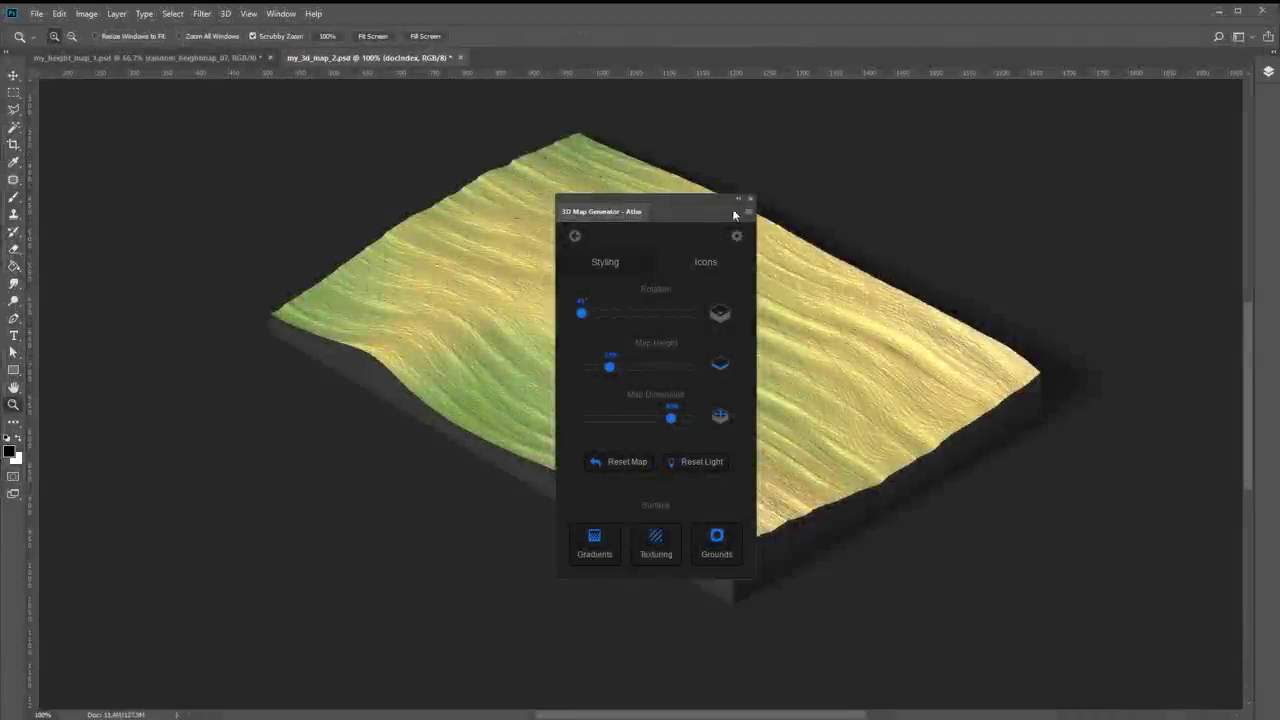
{"action": "left_click_drag", "start_coordinate": [660, 208], "coordinate": [225, 160]}
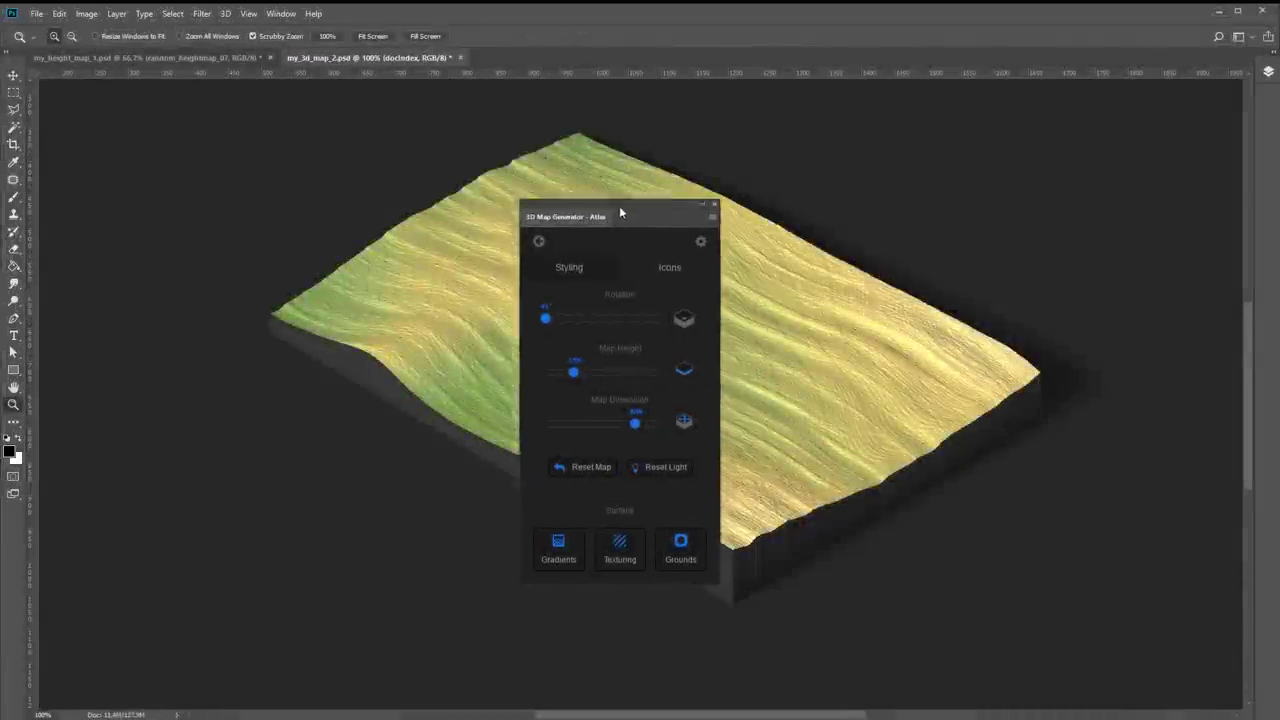
- Choose an auto-texture for the sloping terrain and confirm it with Done
{"action": "left_click", "coordinate": [191, 510]}
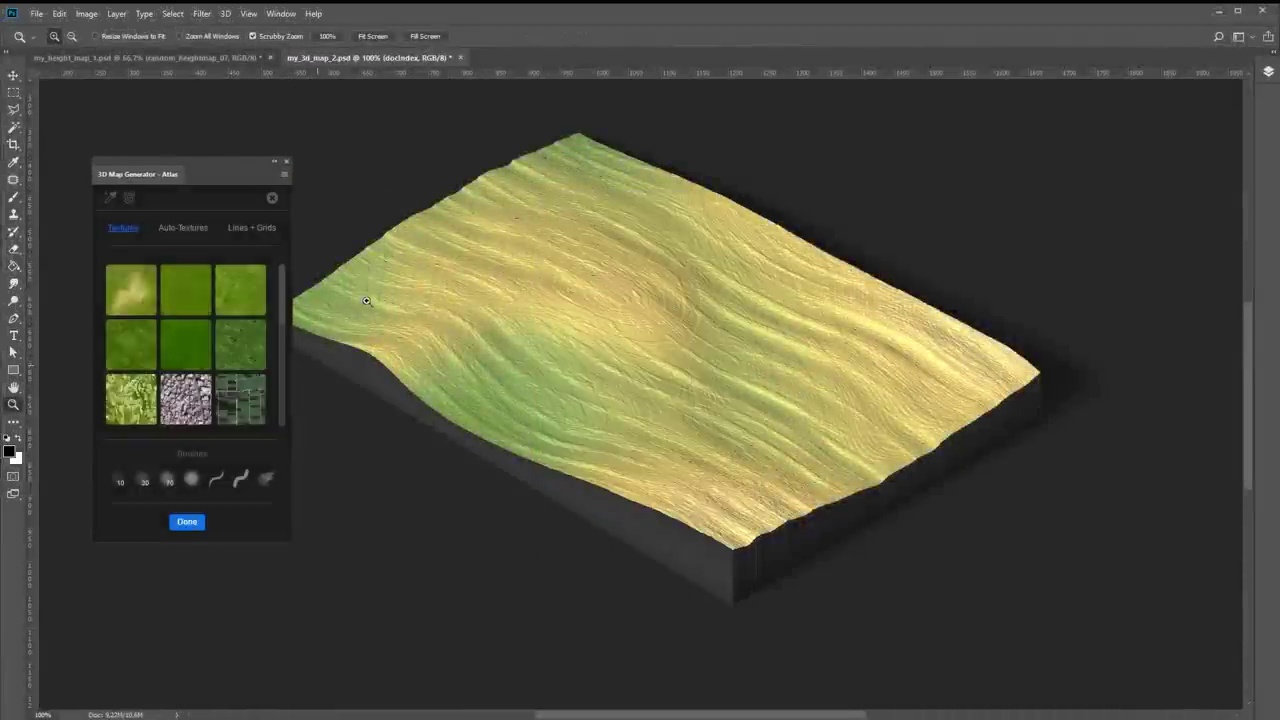
{"action": "left_click", "coordinate": [186, 229]}
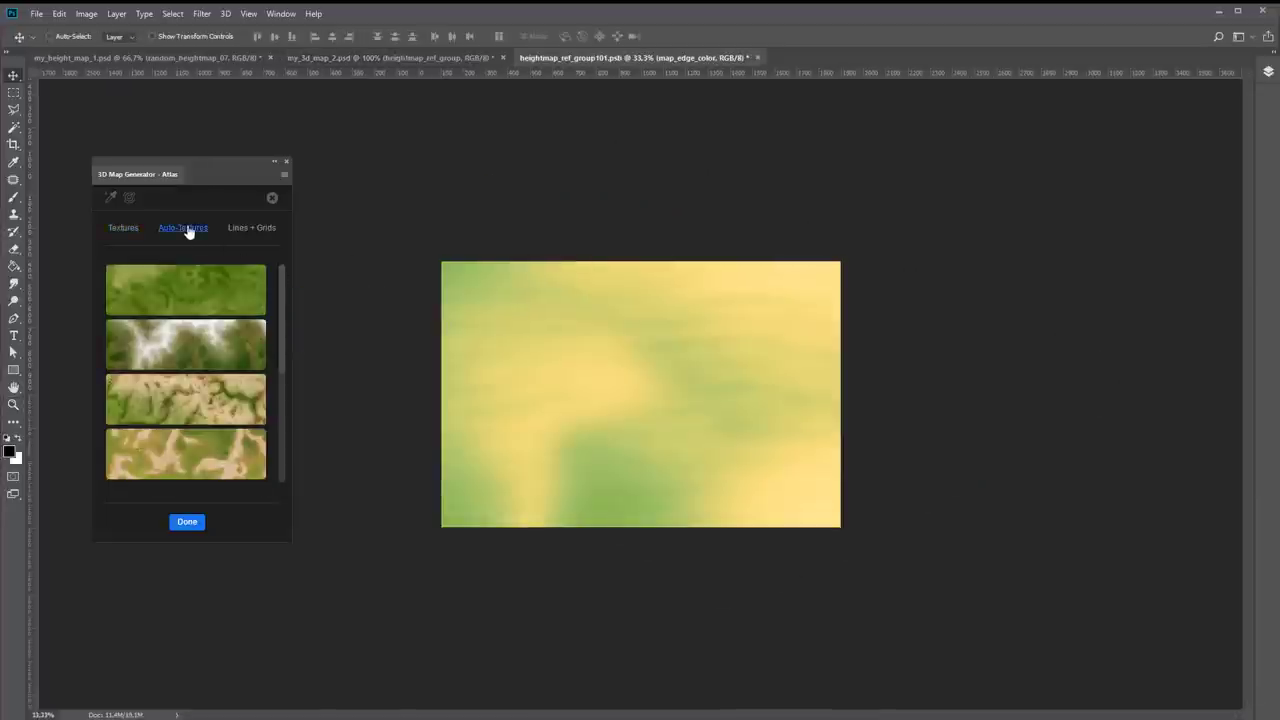
{"action": "left_click_drag", "start_coordinate": [290, 326], "coordinate": [284, 424]}
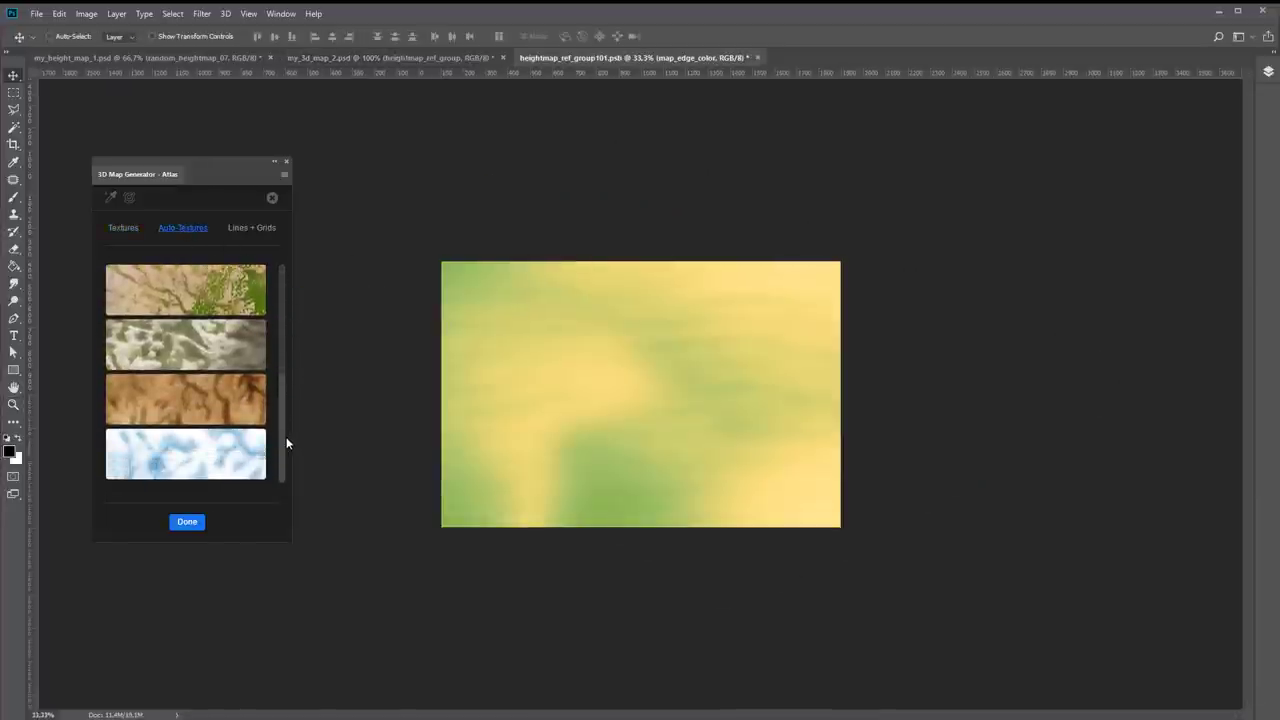
{"action": "left_click", "coordinate": [222, 371]}
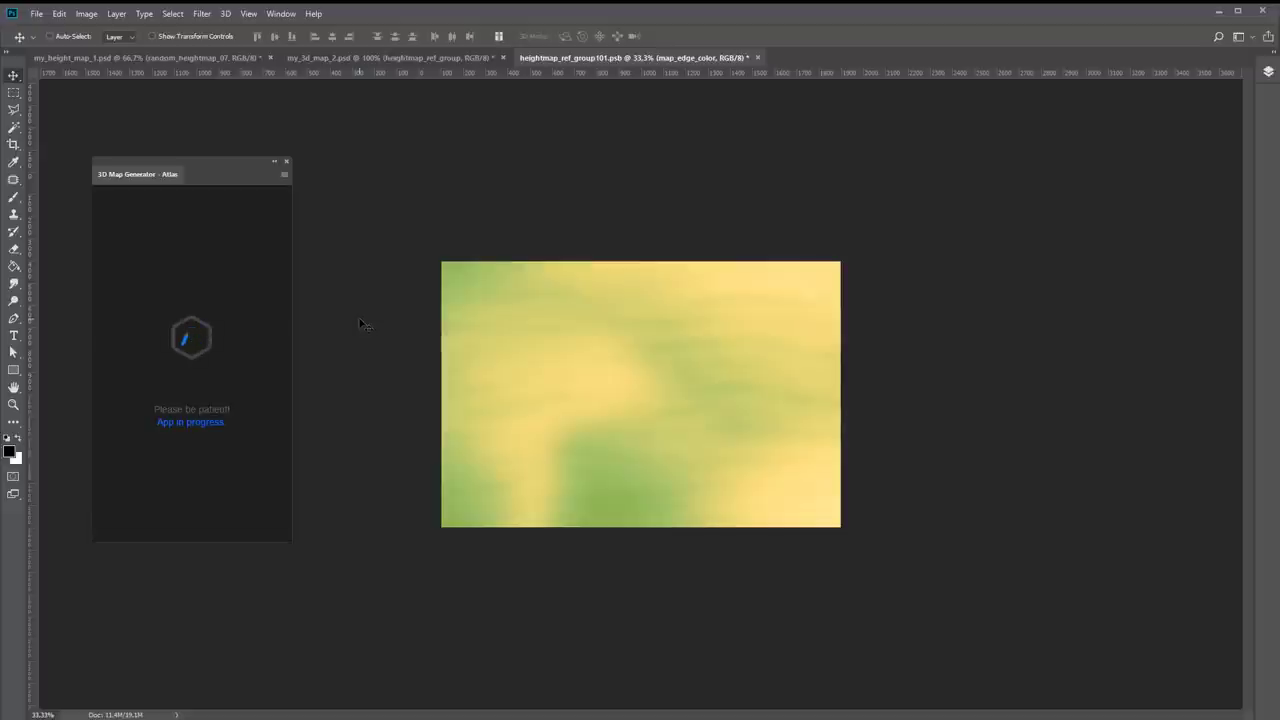
{"action": "left_click", "coordinate": [198, 521]}
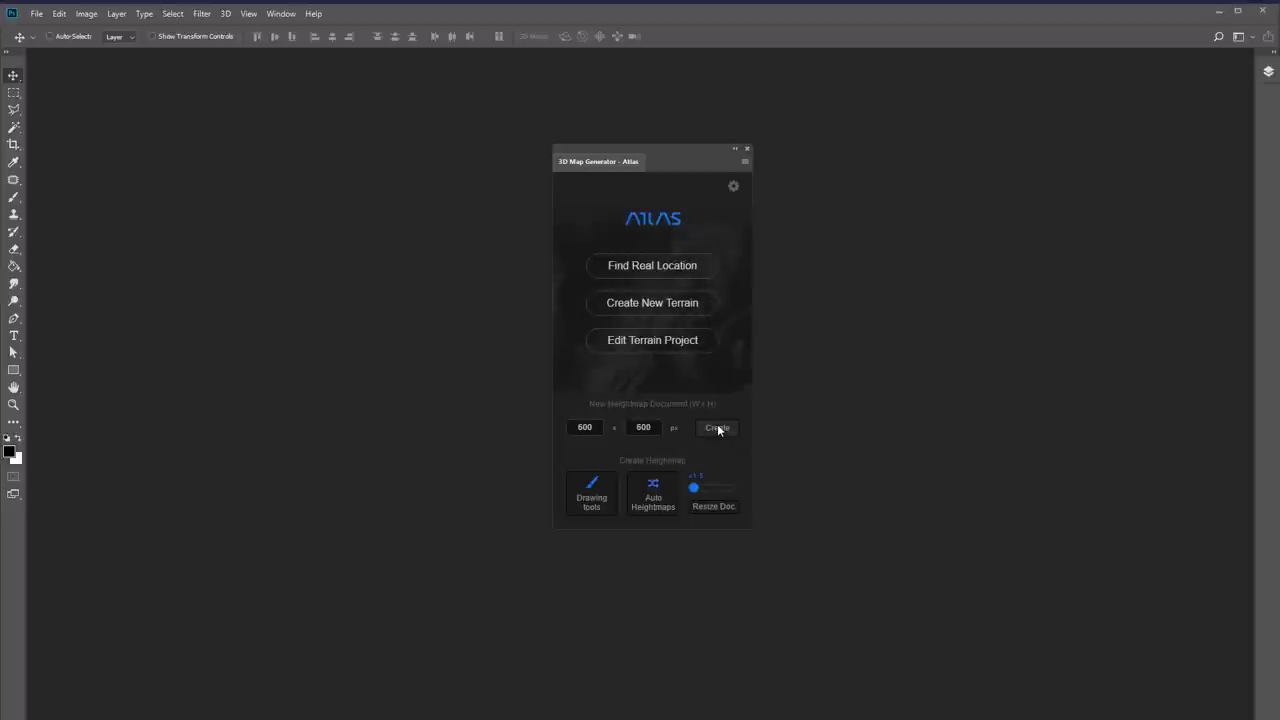
- Create a 600×600 height map filled with the second auto heightmap, random_heightmap_03
{"action": "left_click", "coordinate": [733, 443]}
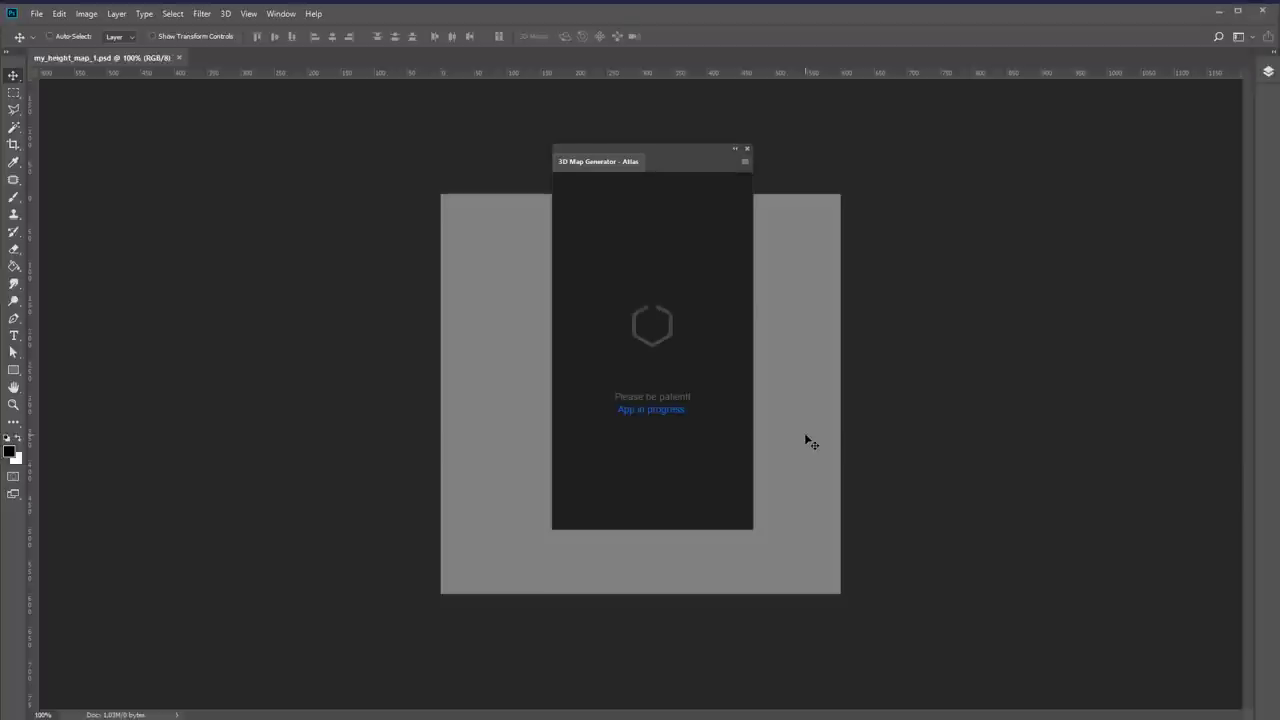
{"action": "left_click_drag", "start_coordinate": [684, 150], "coordinate": [322, 192]}
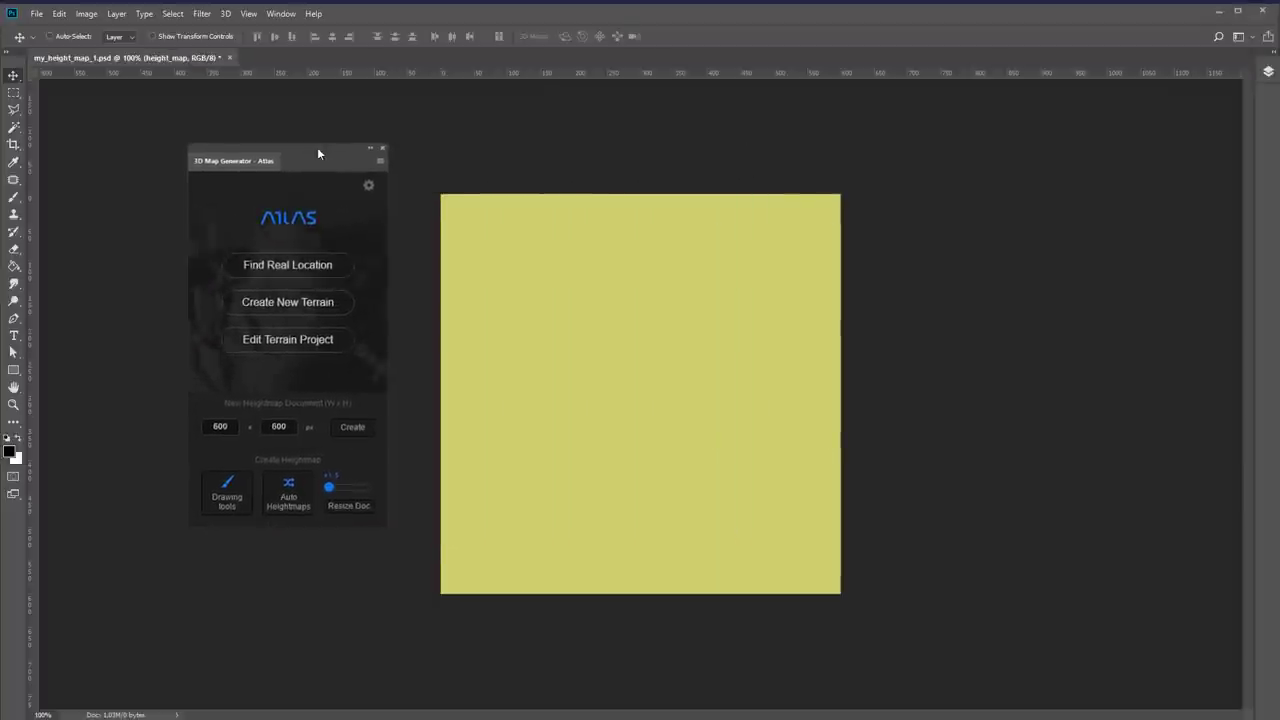
{"action": "left_click", "coordinate": [295, 530]}
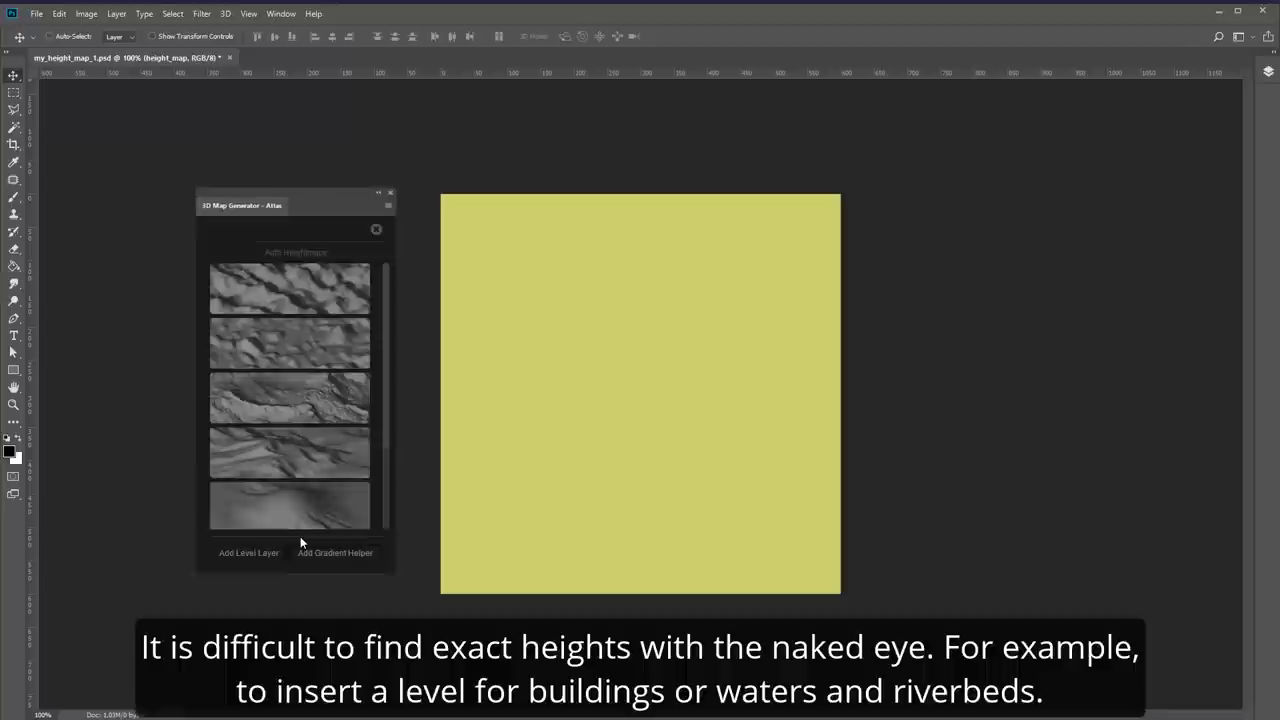
{"action": "left_click_drag", "start_coordinate": [383, 388], "coordinate": [382, 419]}
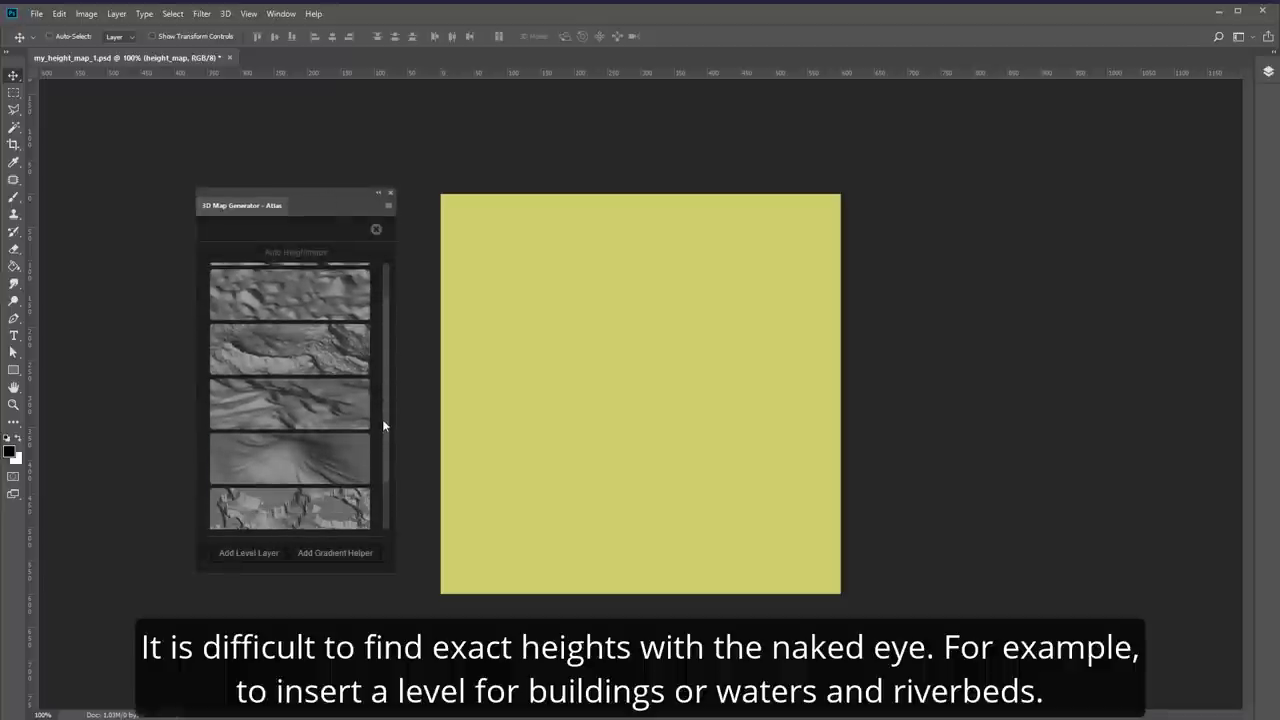
{"action": "left_click", "coordinate": [296, 349]}
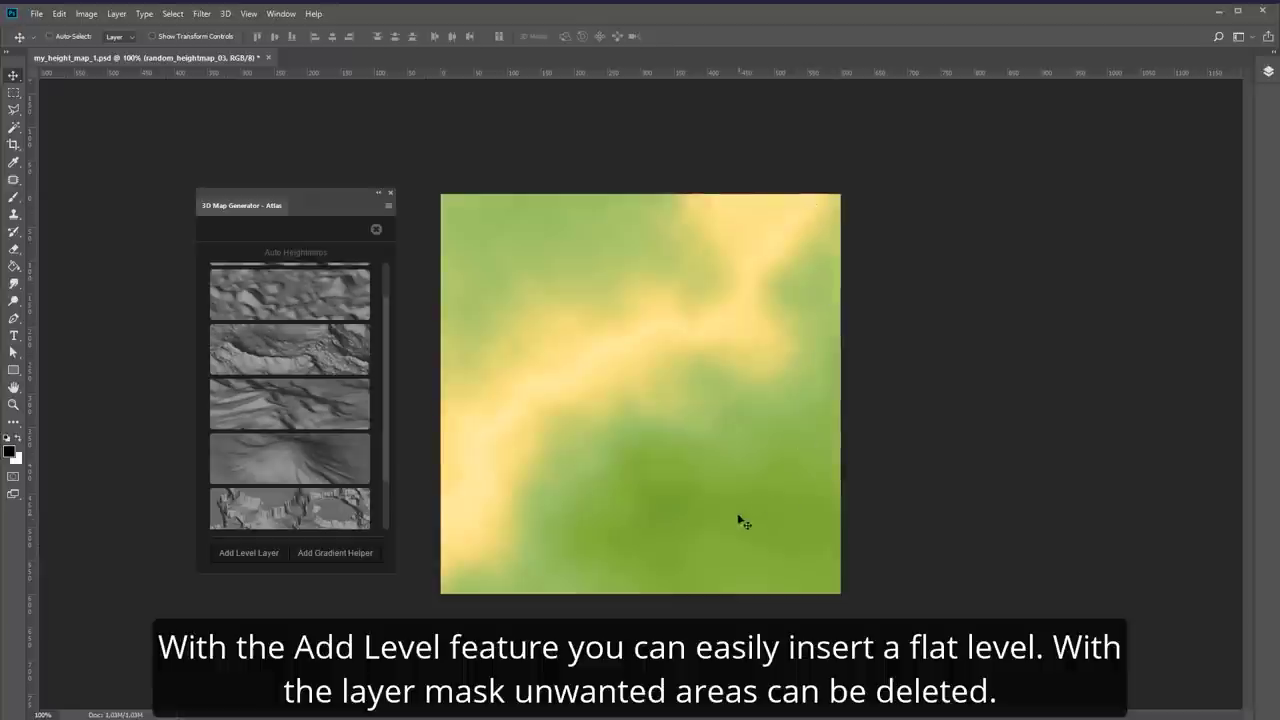
- Add a flat level layer with its threshold lowered to 82
{"action": "left_click", "coordinate": [227, 553]}
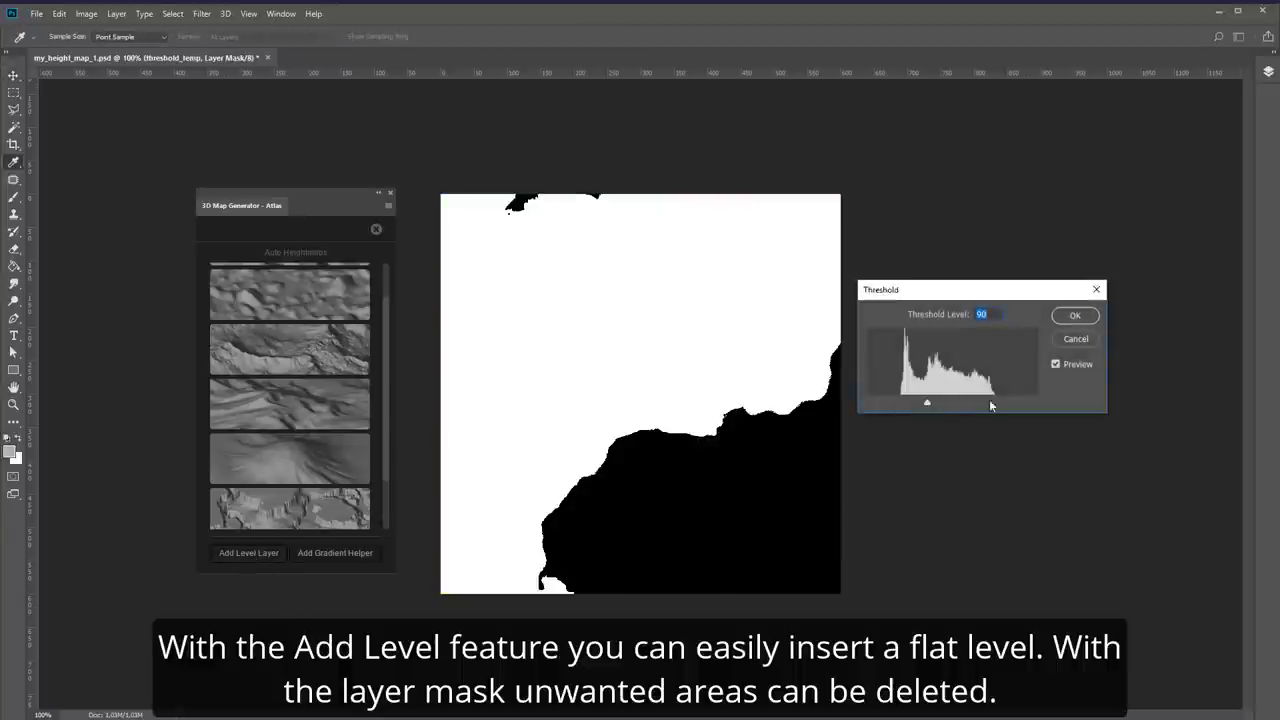
{"action": "mouse_move", "coordinate": [928, 405]}
{"action": "left_mouse_down"}
{"action": "mouse_move", "coordinate": [880, 404]}
{"action": "mouse_move", "coordinate": [938, 404]}
{"action": "left_mouse_up"}
{"action": "left_click_drag", "start_coordinate": [935, 402], "coordinate": [922, 402]}
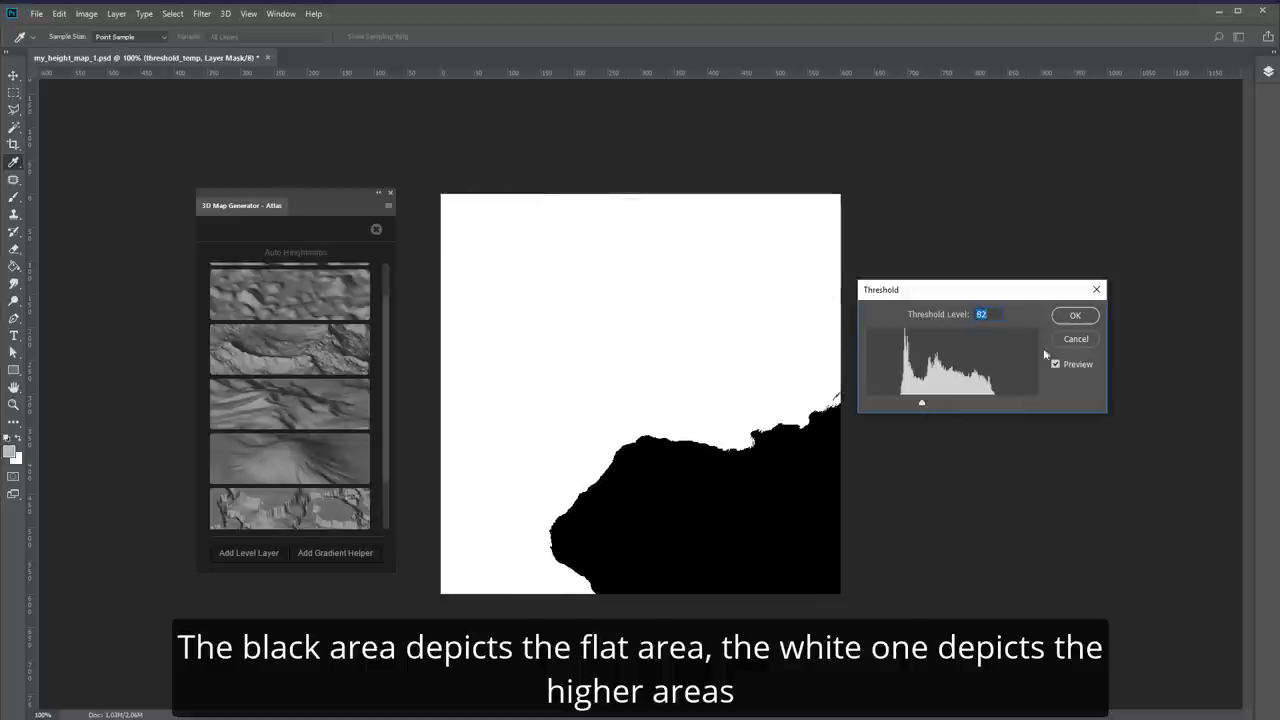
{"action": "left_click", "coordinate": [1075, 316]}
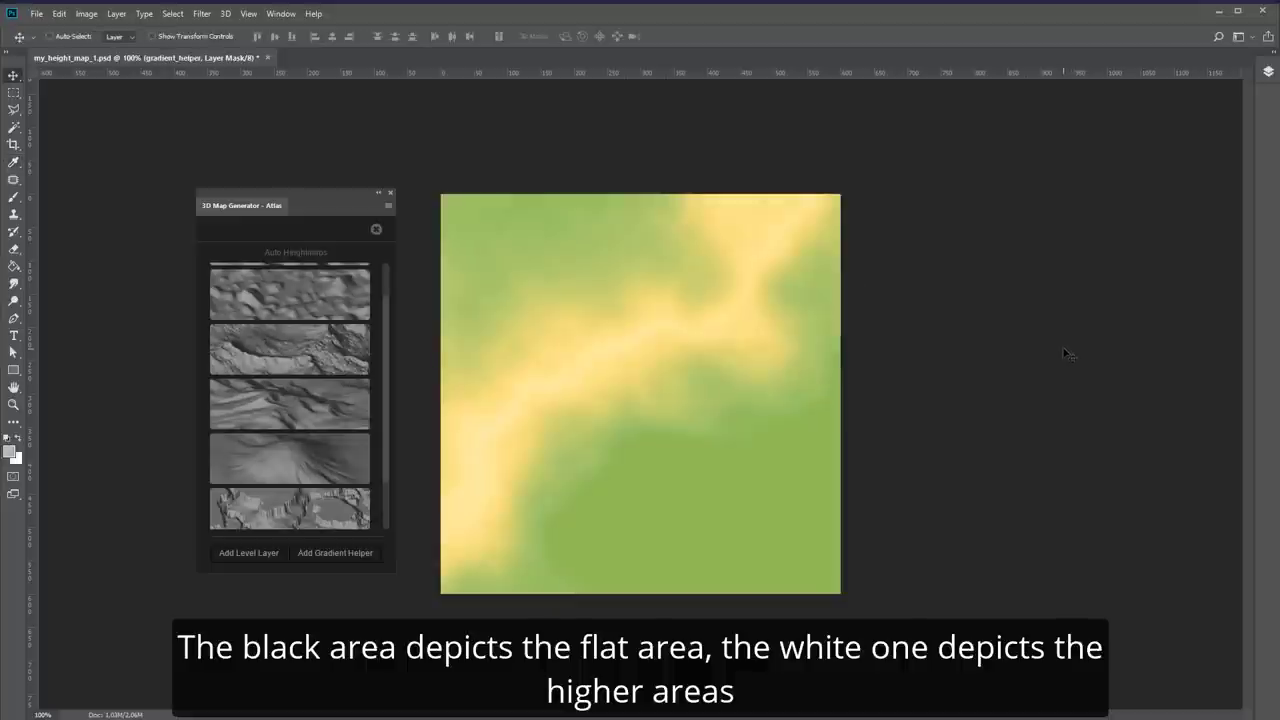
{"action": "left_click", "coordinate": [1268, 71]}
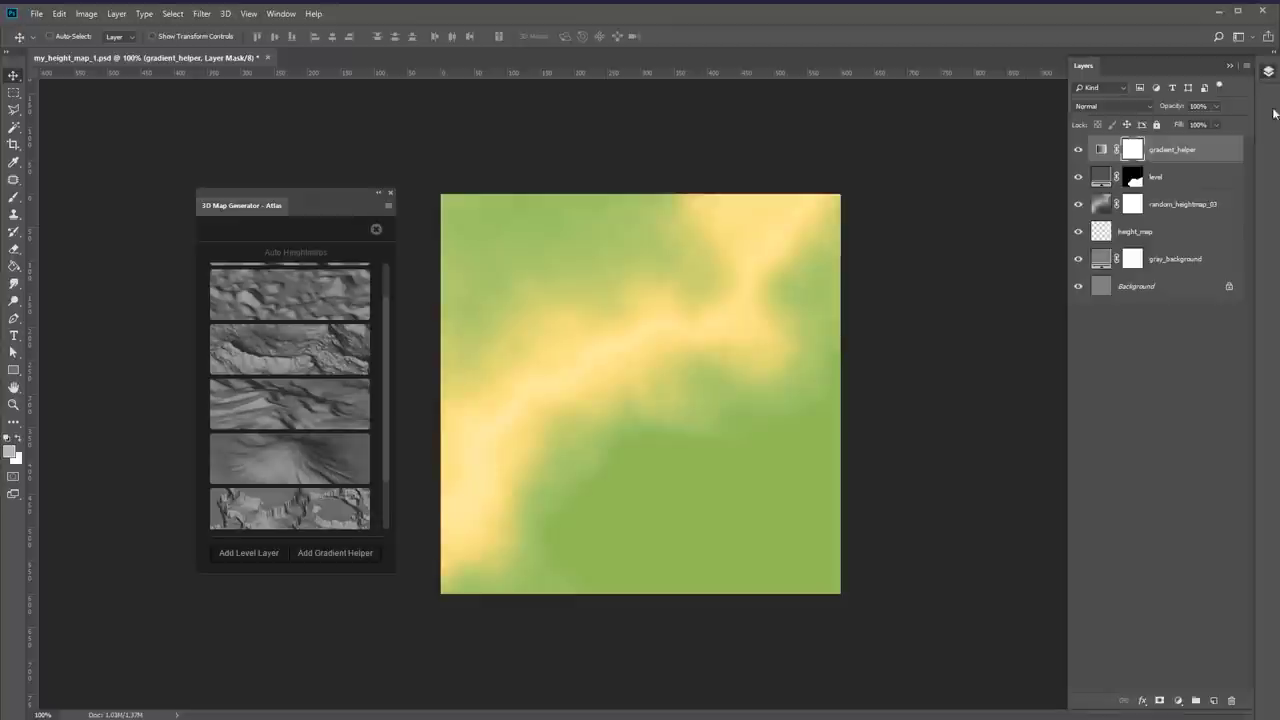
{"action": "left_click", "coordinate": [1077, 177]}
{"action": "left_click", "coordinate": [1077, 202]}
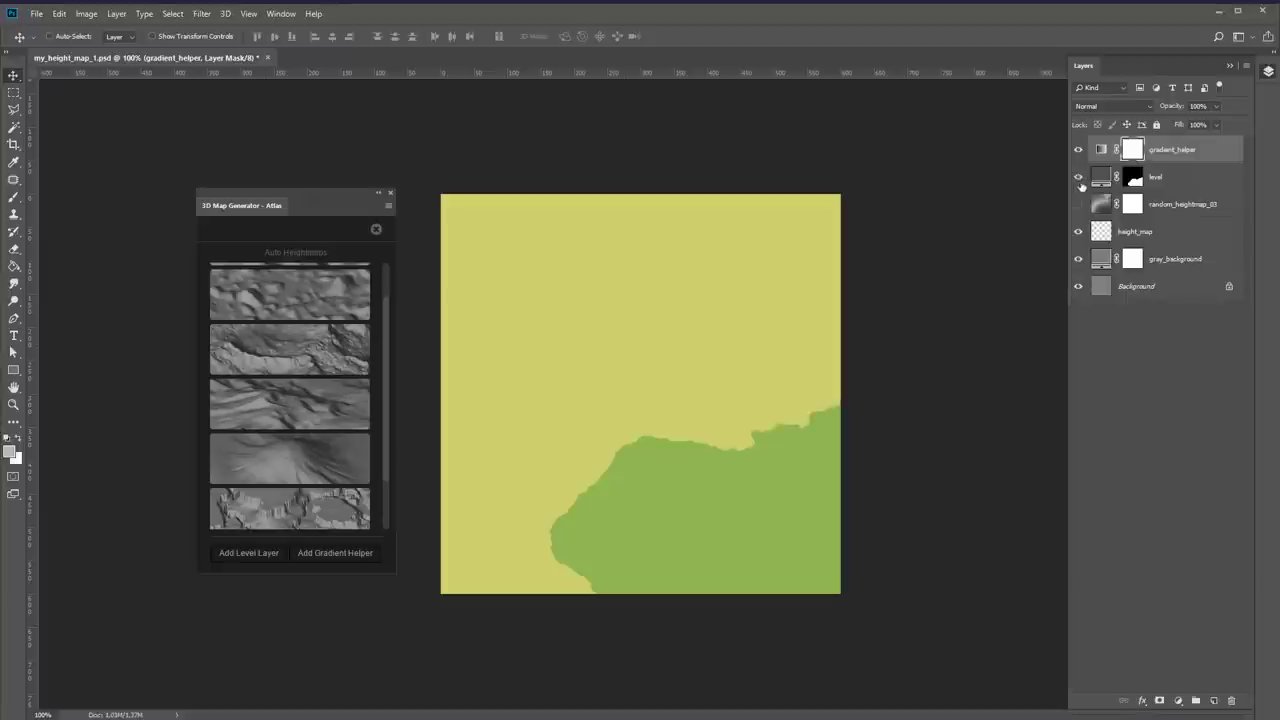
{"action": "left_click", "coordinate": [1077, 203]}
{"action": "left_click", "coordinate": [1077, 177]}
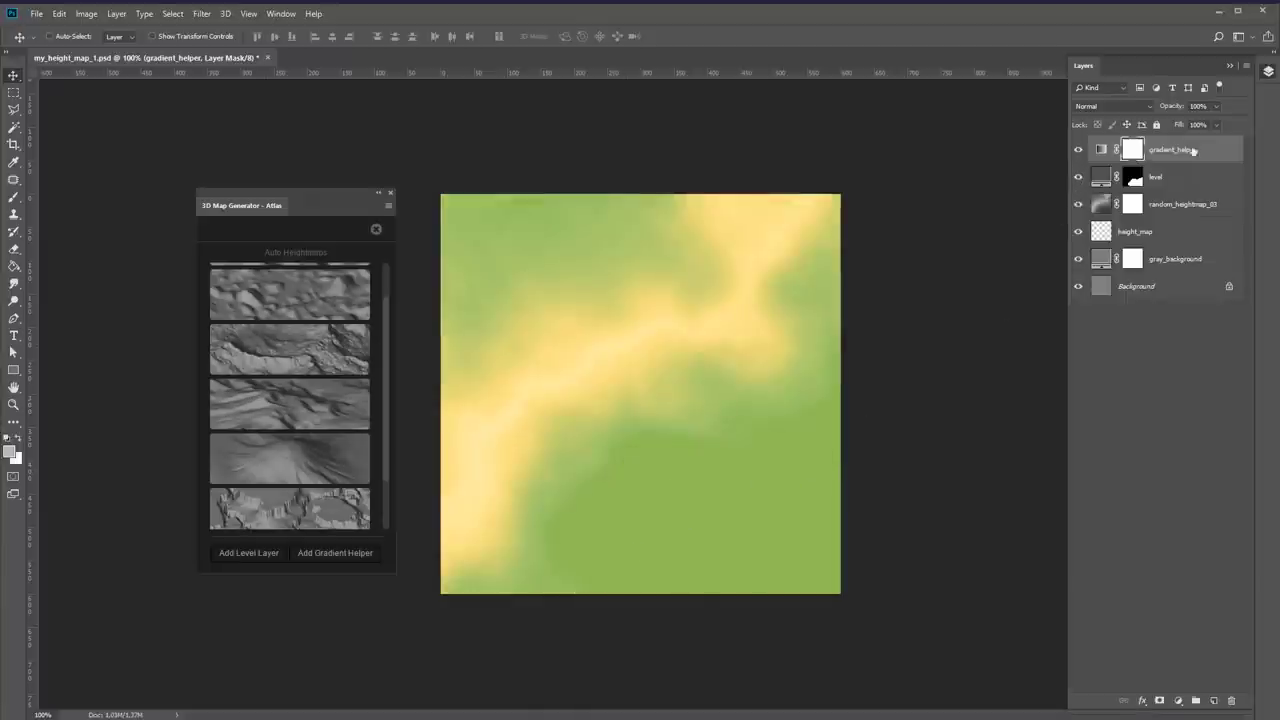
{"action": "left_click", "coordinate": [1268, 72]}
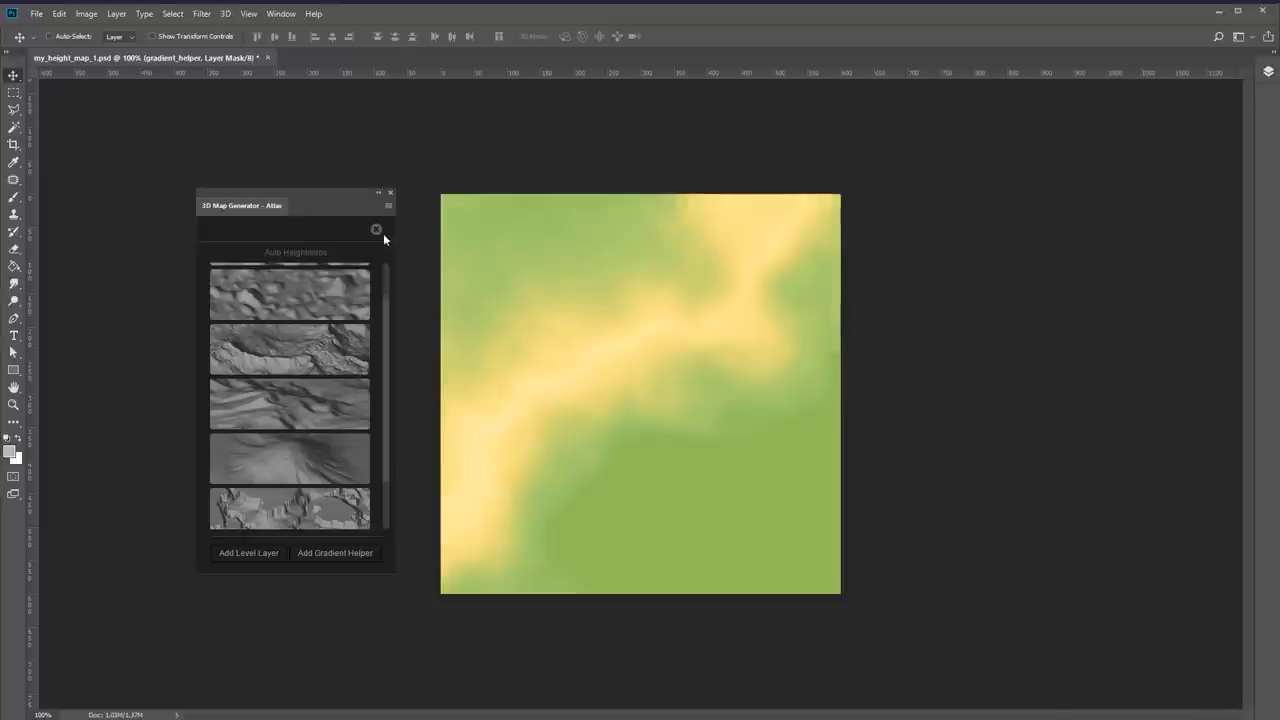
- On a new heights layer, stamp the second building brush onto the flat lower-right area
{"action": "left_click", "coordinate": [377, 233]}
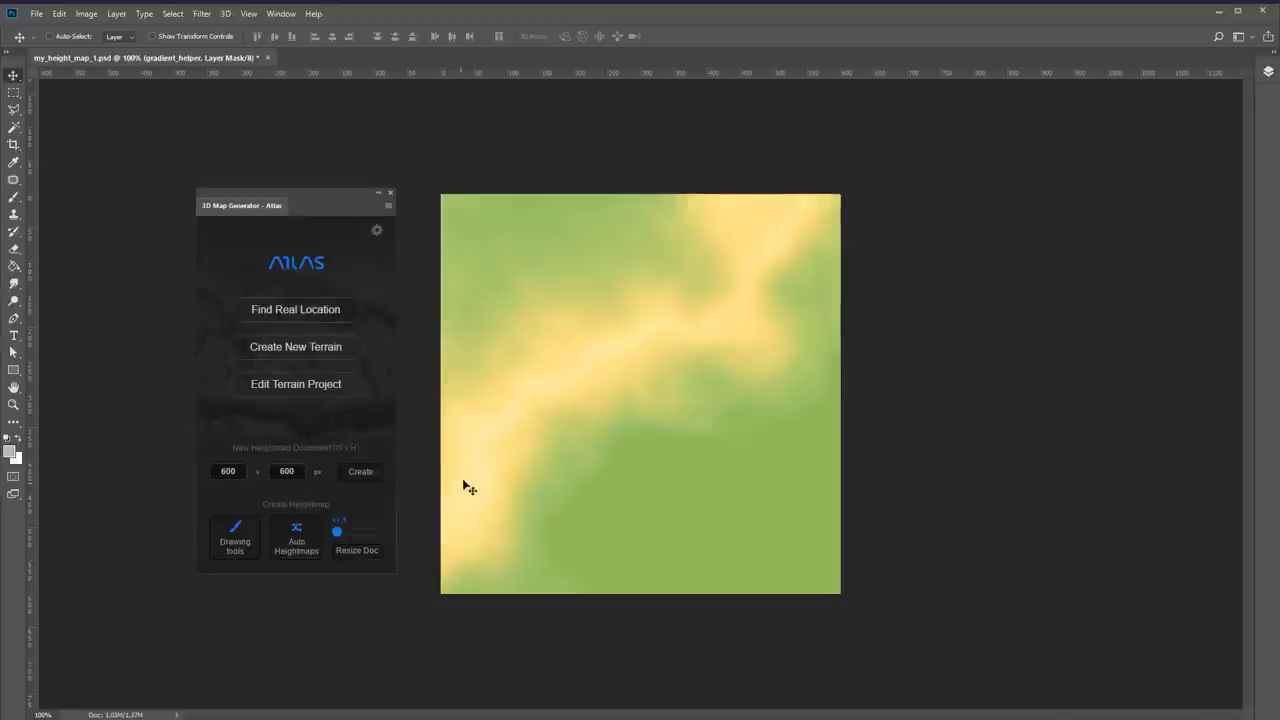
{"action": "left_click", "coordinate": [238, 538]}
{"action": "left_click", "coordinate": [338, 262]}
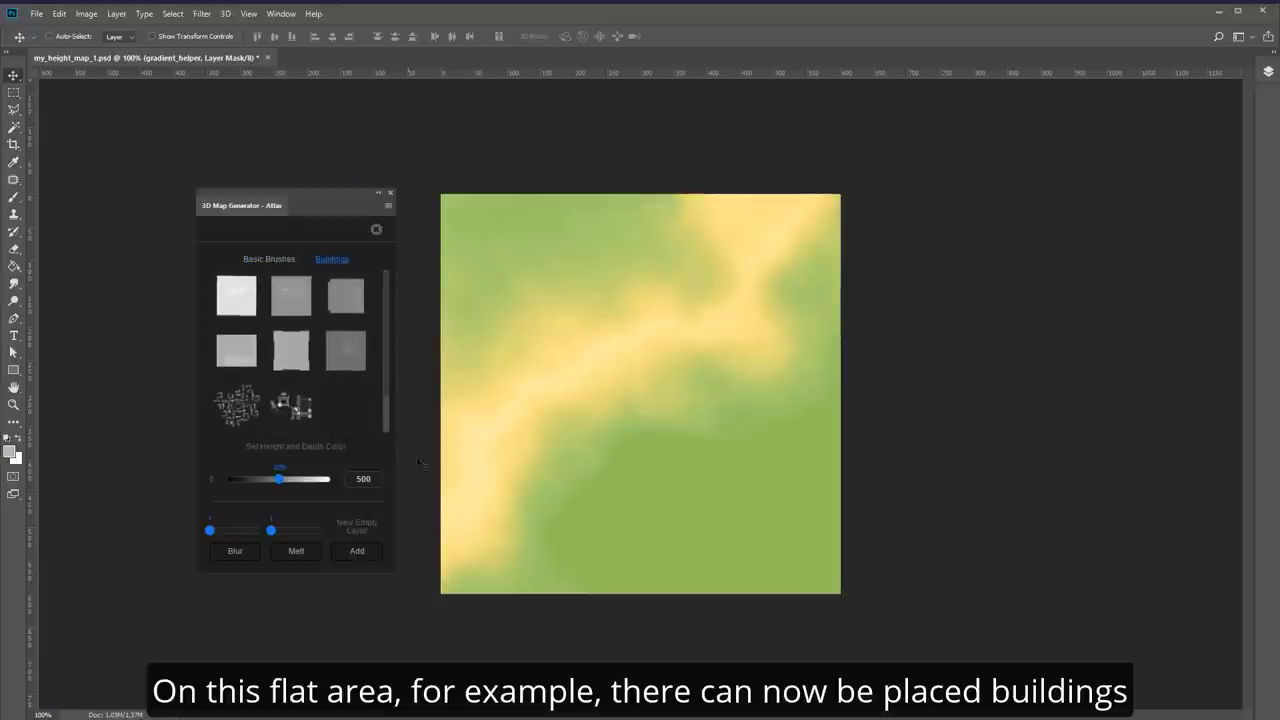
{"action": "left_click", "coordinate": [358, 553]}
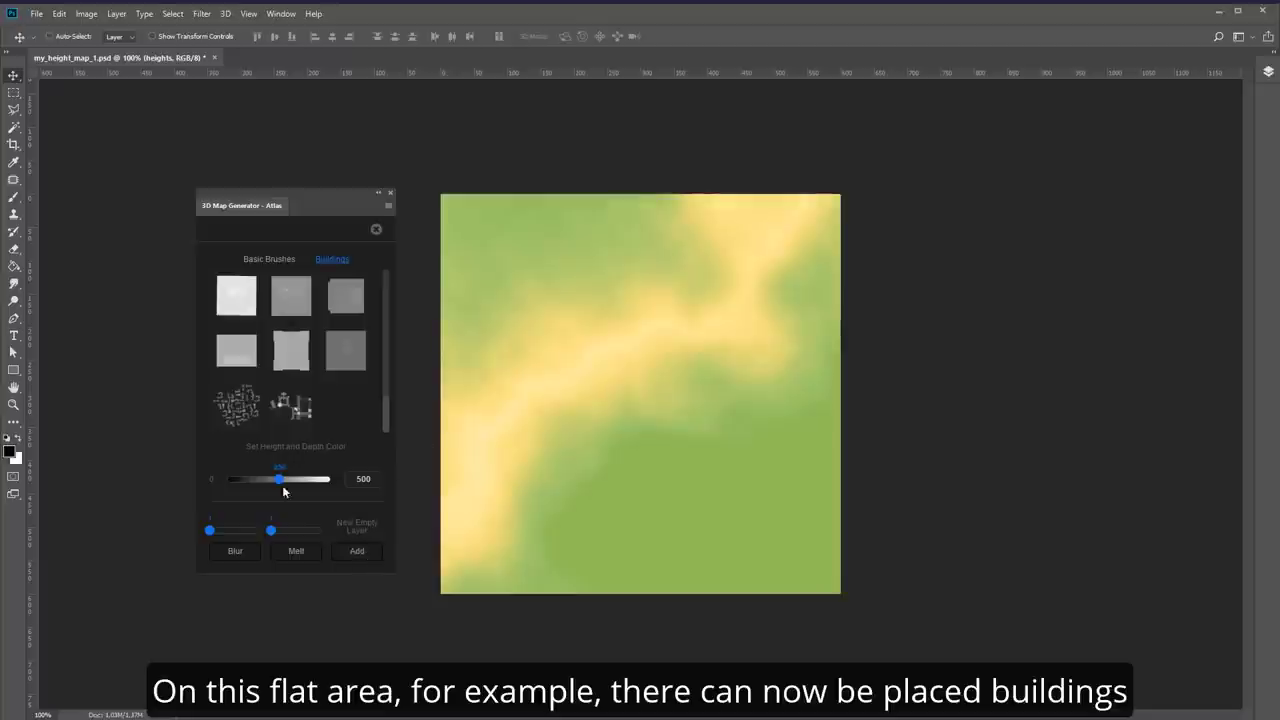
{"action": "left_click", "coordinate": [301, 410]}
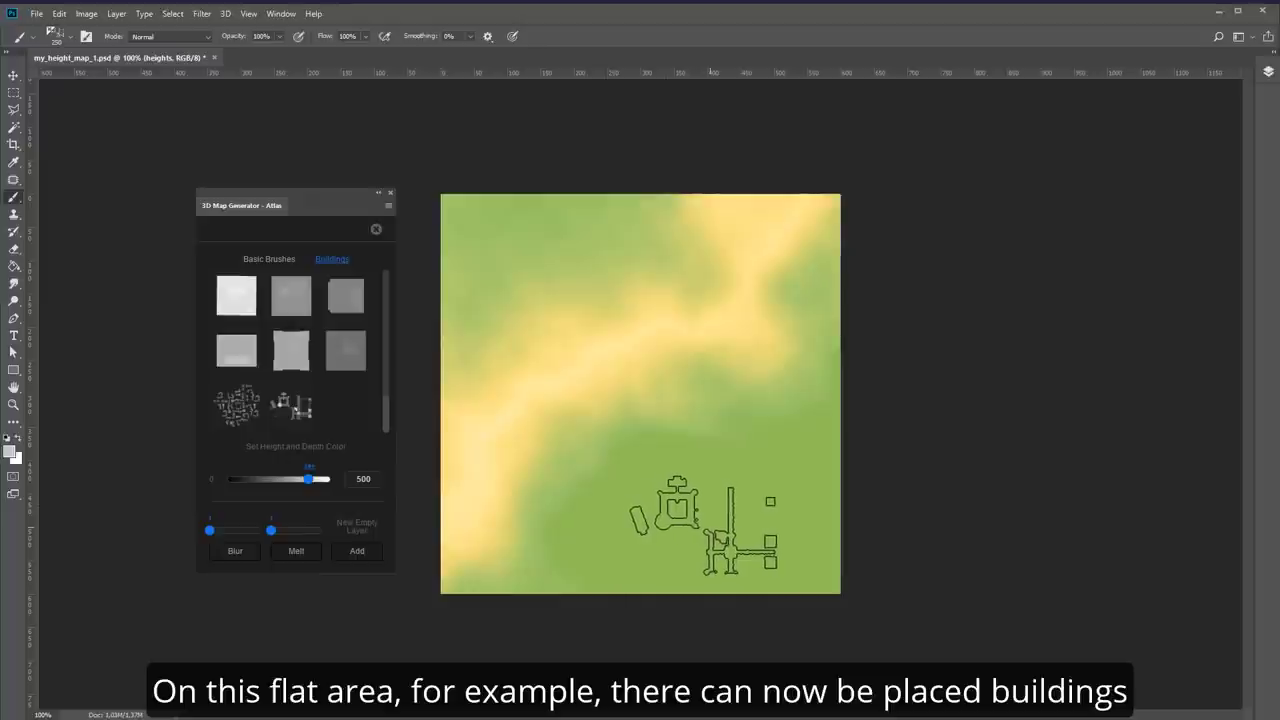
{"action": "left_click", "coordinate": [701, 523]}
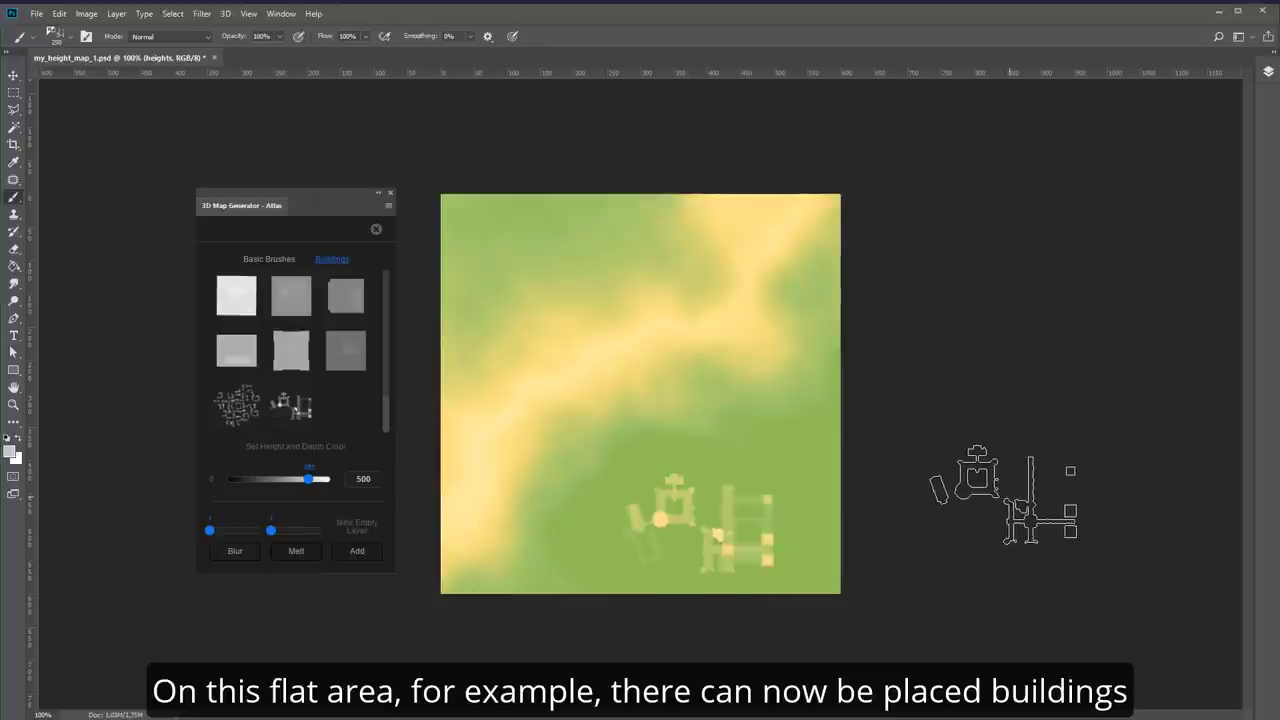
{"action": "left_click", "coordinate": [377, 233]}
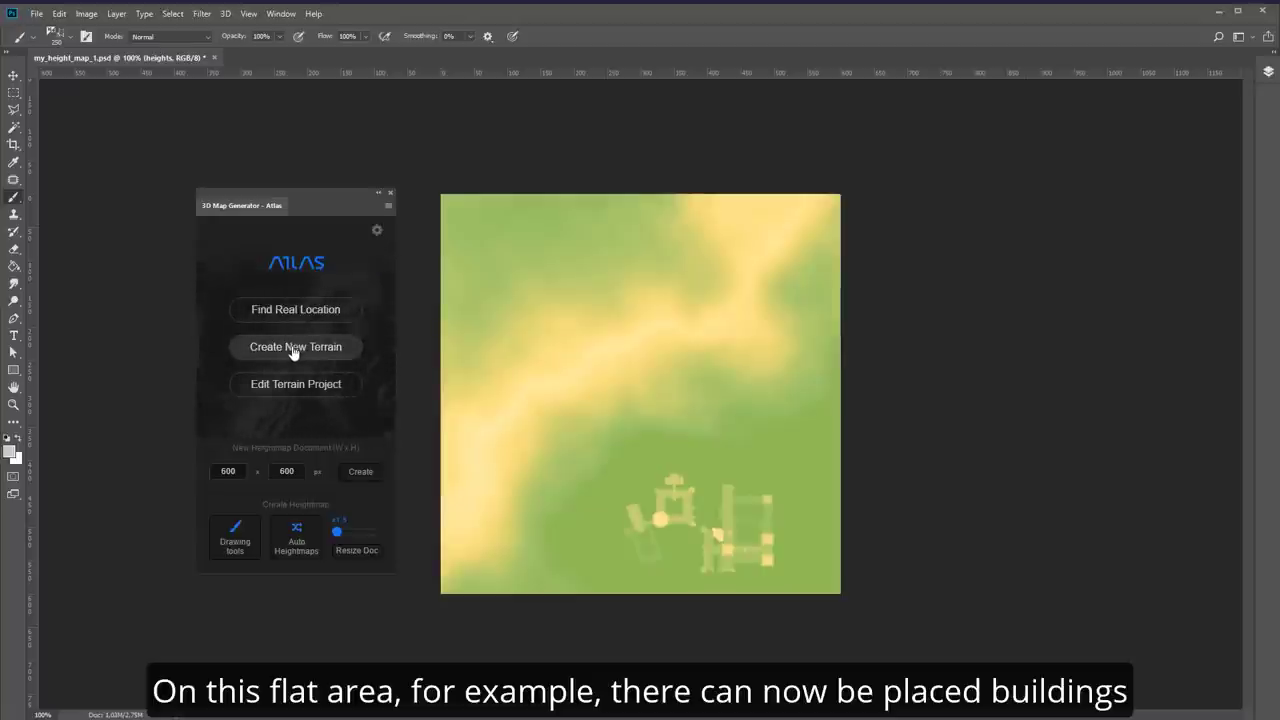
- Render the building height map as a 3D terrain at 100% dimension, then reset and relight it
{"action": "left_click", "coordinate": [296, 347]}
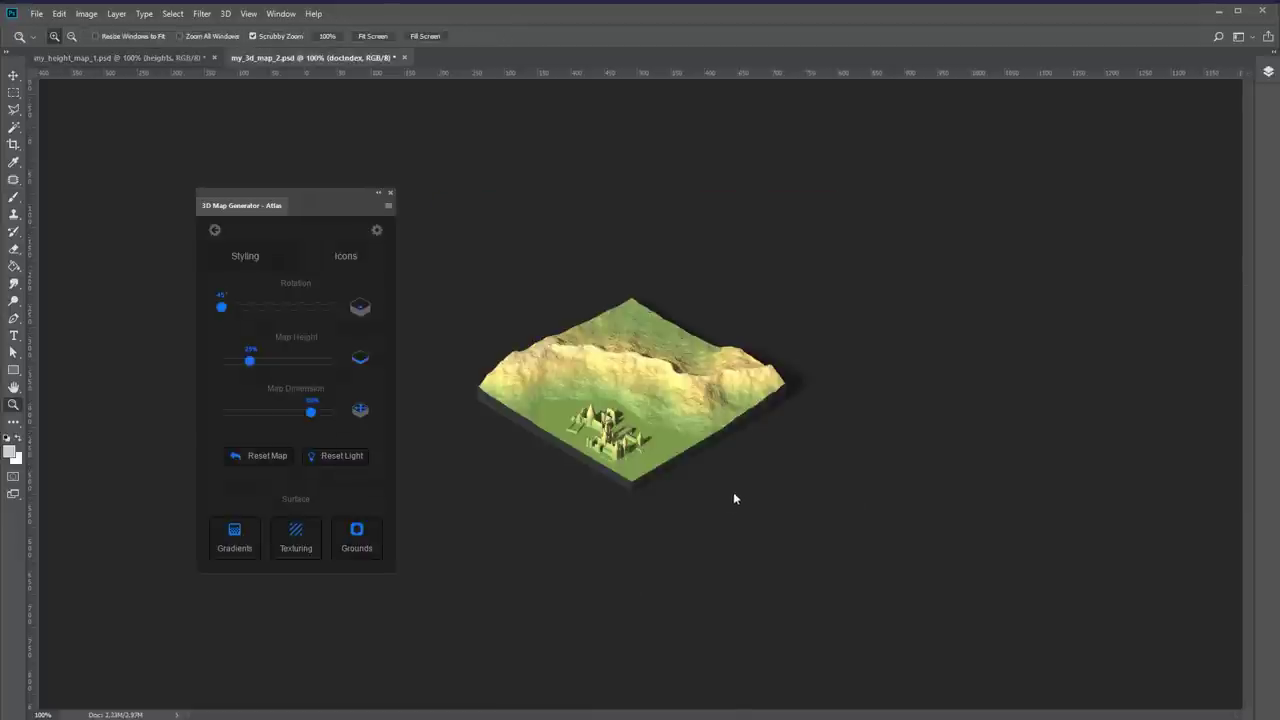
{"action": "left_click", "coordinate": [358, 410]}
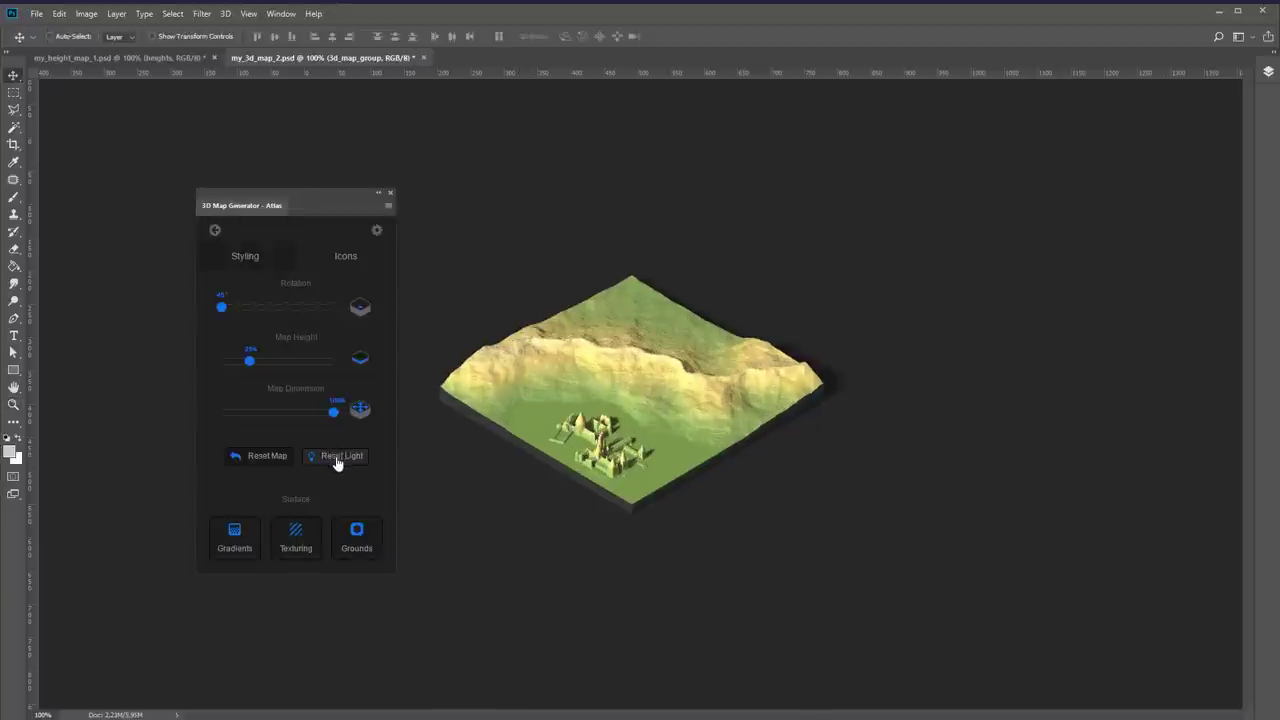
{"action": "left_click", "coordinate": [338, 457]}
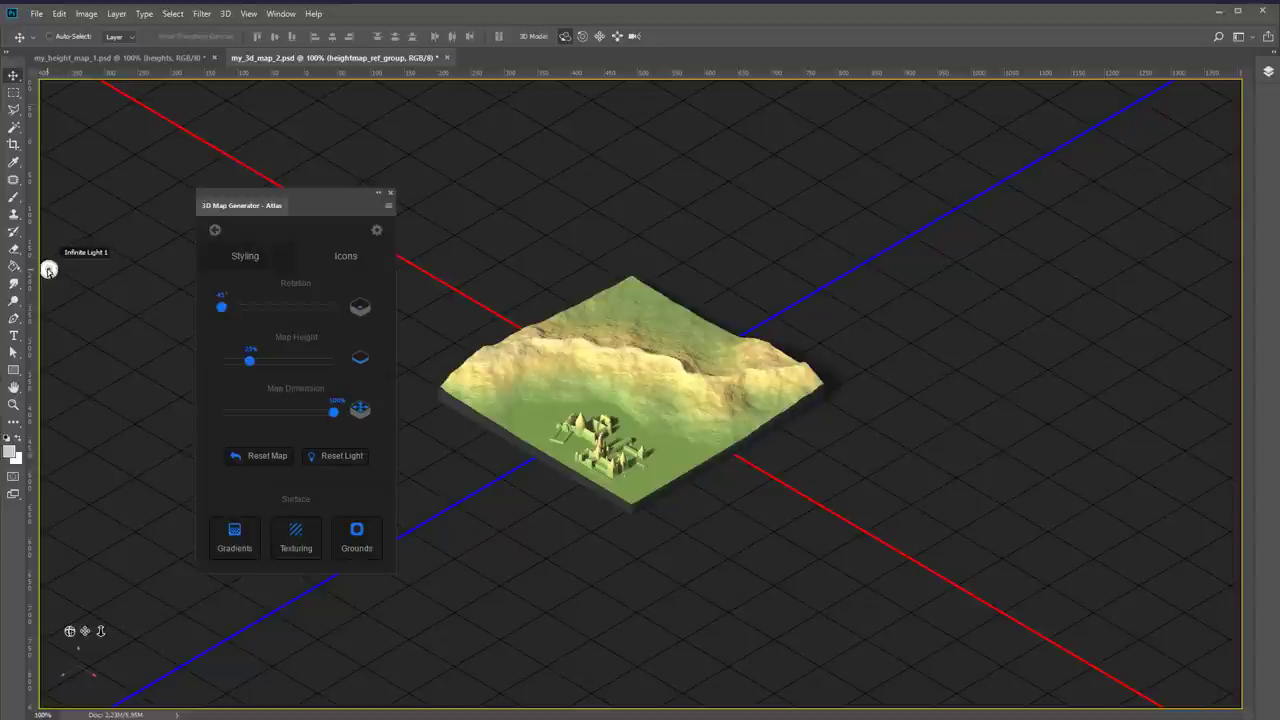
{"action": "mouse_move", "coordinate": [46, 268]}
{"action": "left_mouse_down"}
{"action": "mouse_move", "coordinate": [607, 701]}
{"action": "mouse_move", "coordinate": [626, 83]}
{"action": "mouse_move", "coordinate": [677, 83]}
{"action": "mouse_move", "coordinate": [110, 86]}
{"action": "mouse_move", "coordinate": [190, 86]}
{"action": "left_mouse_up"}
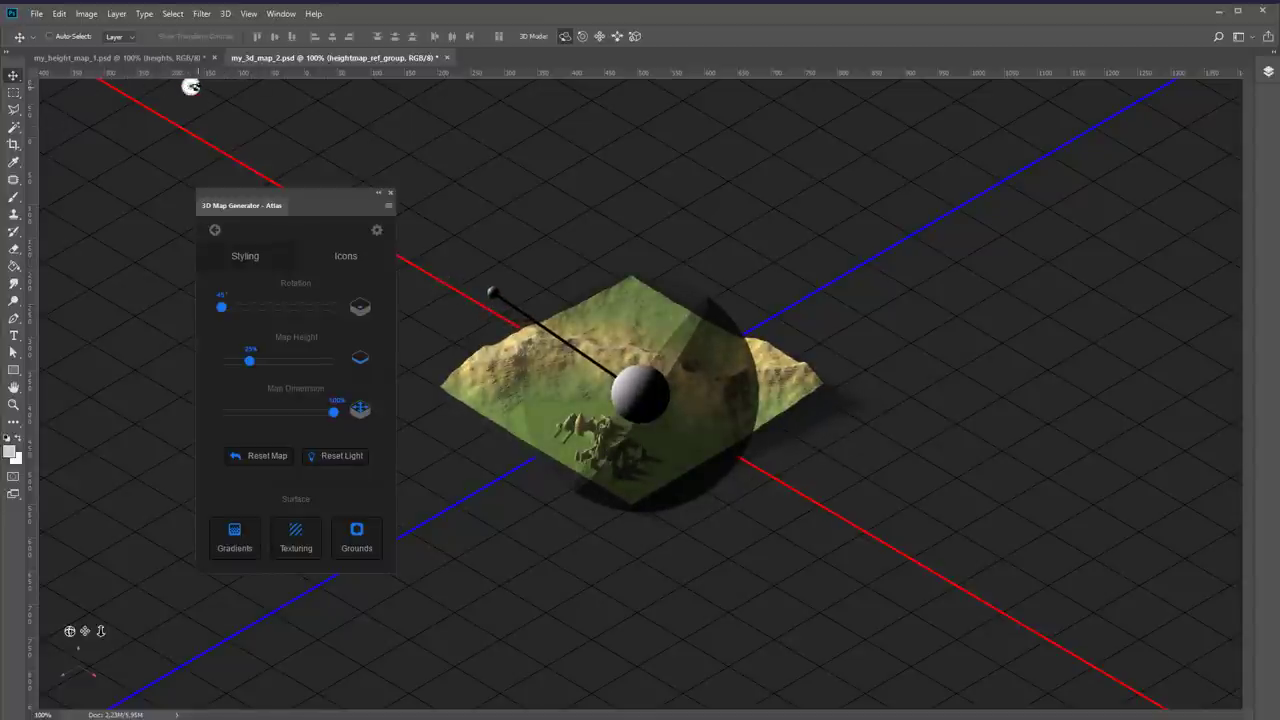
- Close the 3D map and height map documents without saving
{"action": "left_click", "coordinate": [447, 57]}
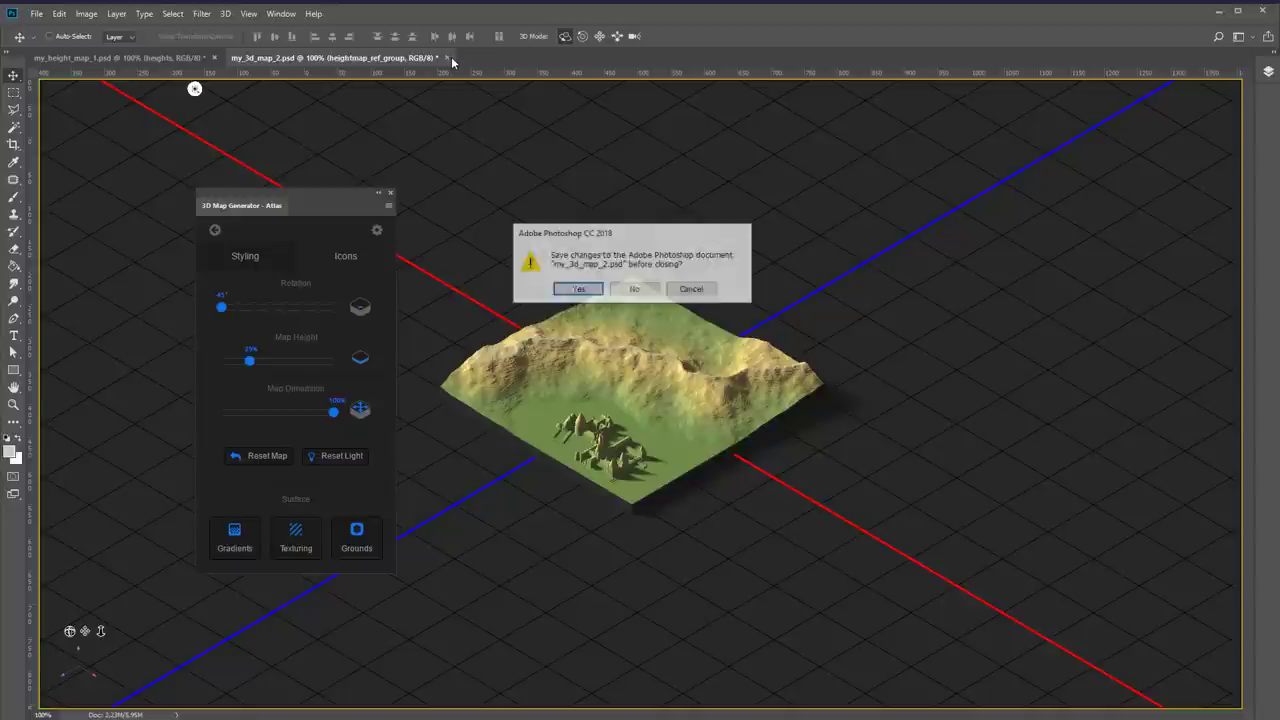
{"action": "left_click", "coordinate": [634, 289]}
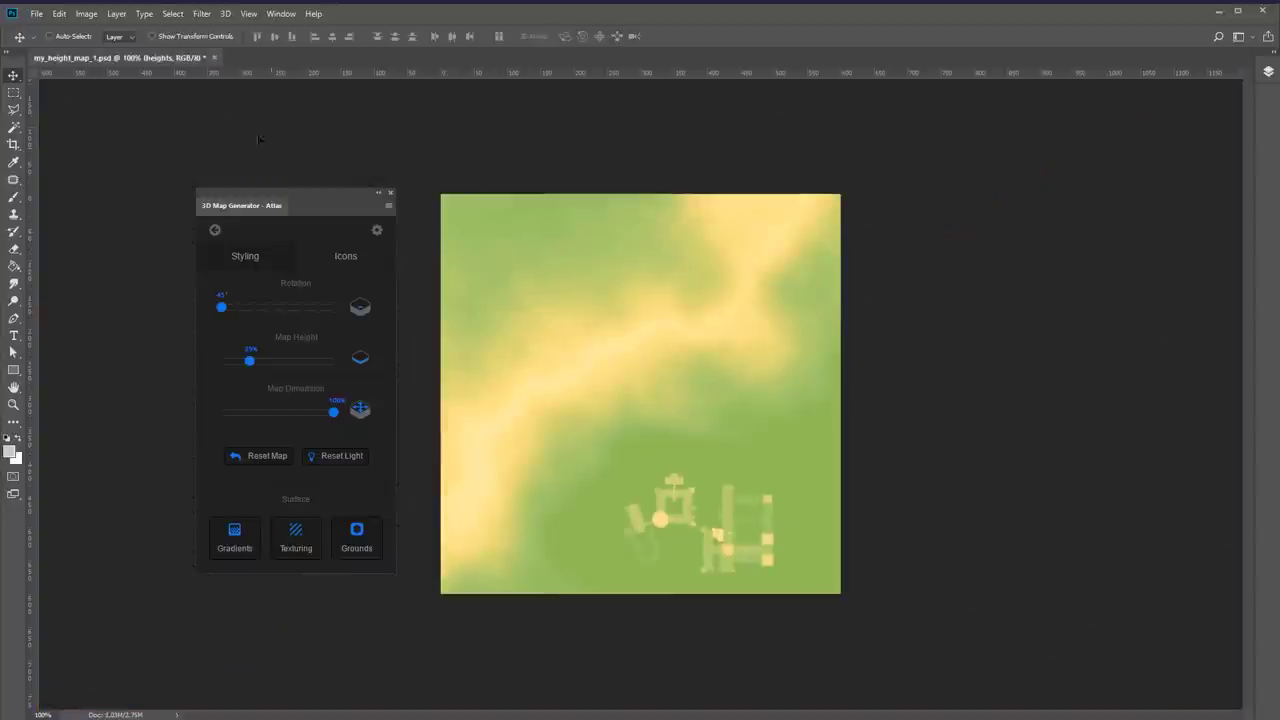
{"action": "left_click", "coordinate": [205, 58]}
{"action": "left_click", "coordinate": [634, 289]}
- Create a new 600 x 600 height map filled with the random_heightmap_04 preset, and bring up Atlas's drawing brushes
{"action": "left_click", "coordinate": [213, 232]}
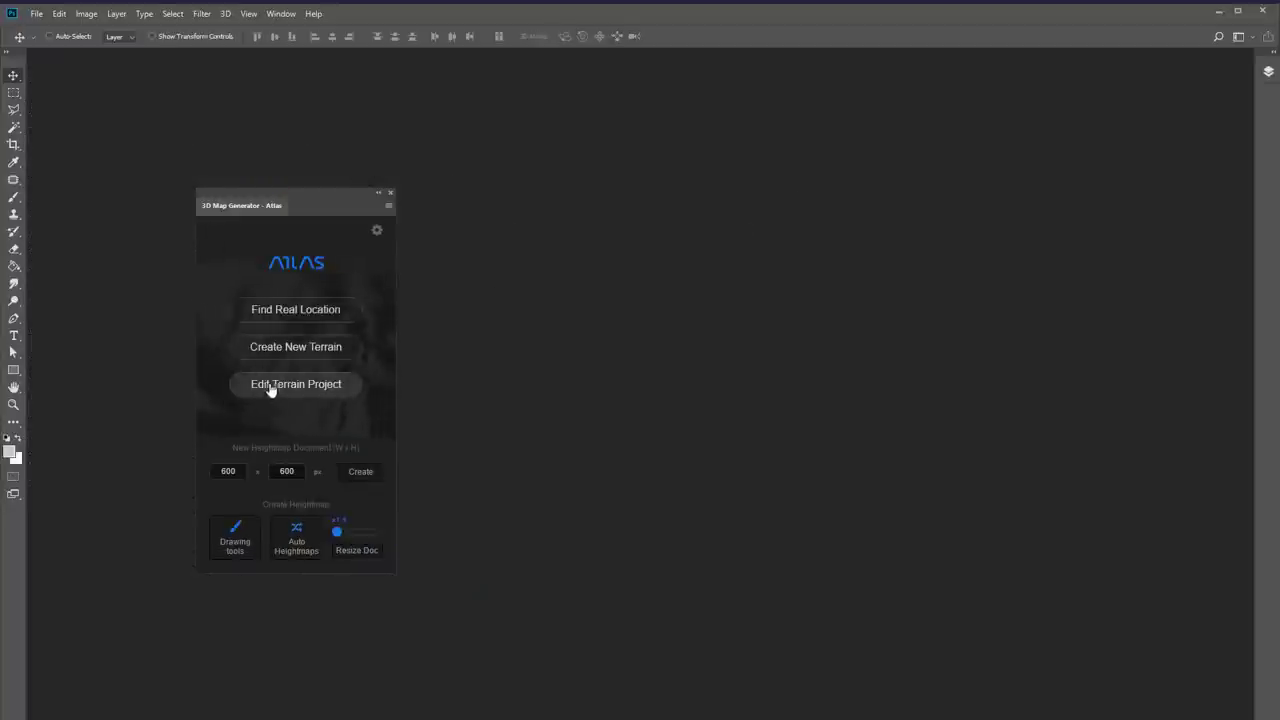
{"action": "left_click", "coordinate": [368, 470]}
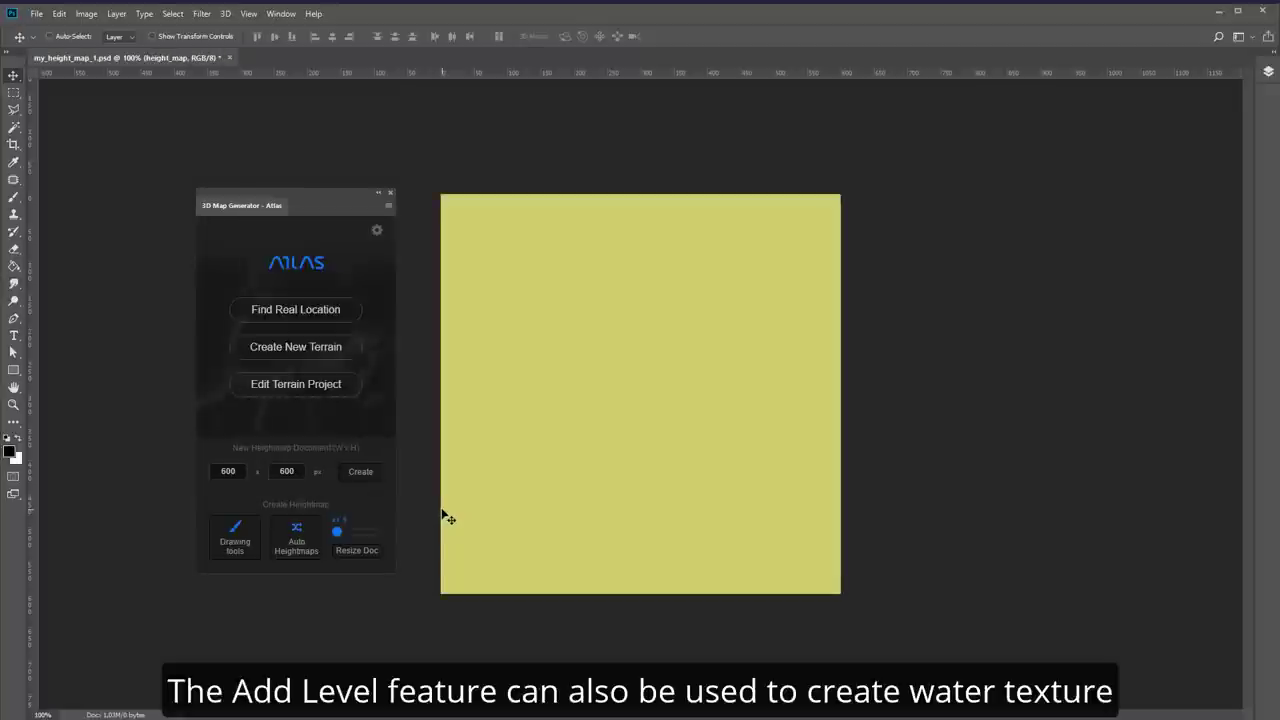
{"action": "left_click", "coordinate": [292, 540]}
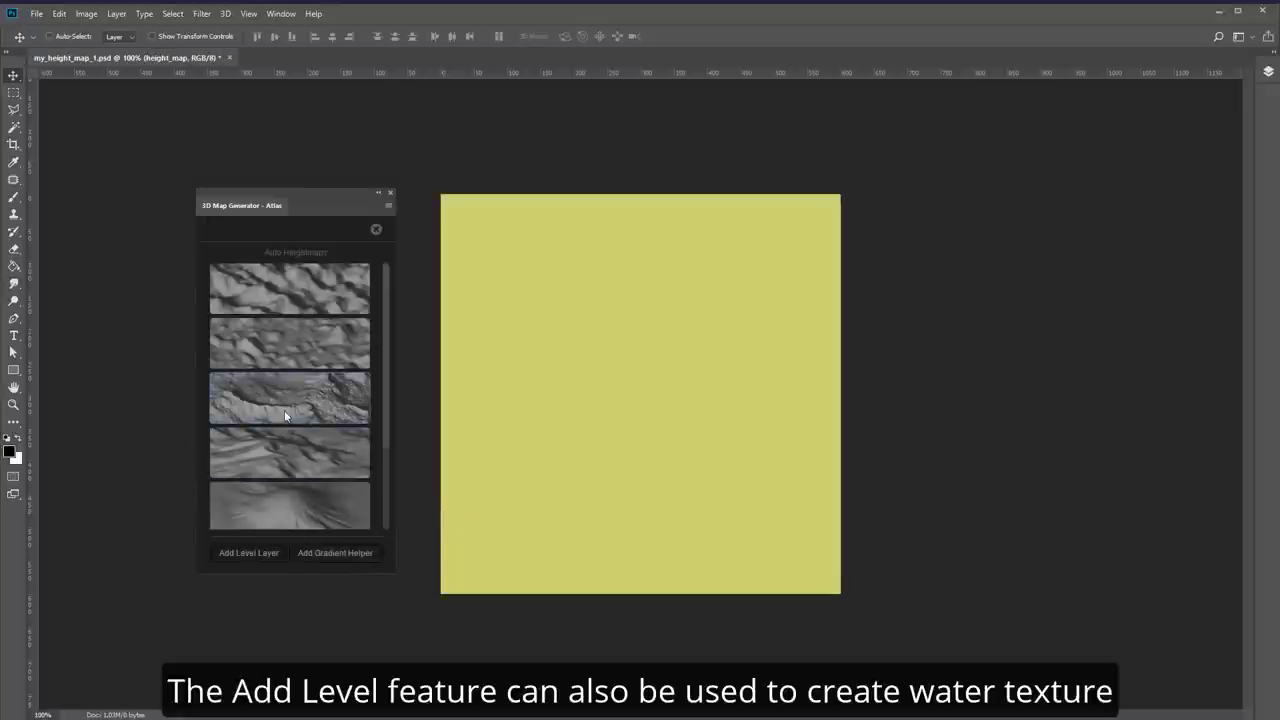
{"action": "left_click", "coordinate": [286, 457]}
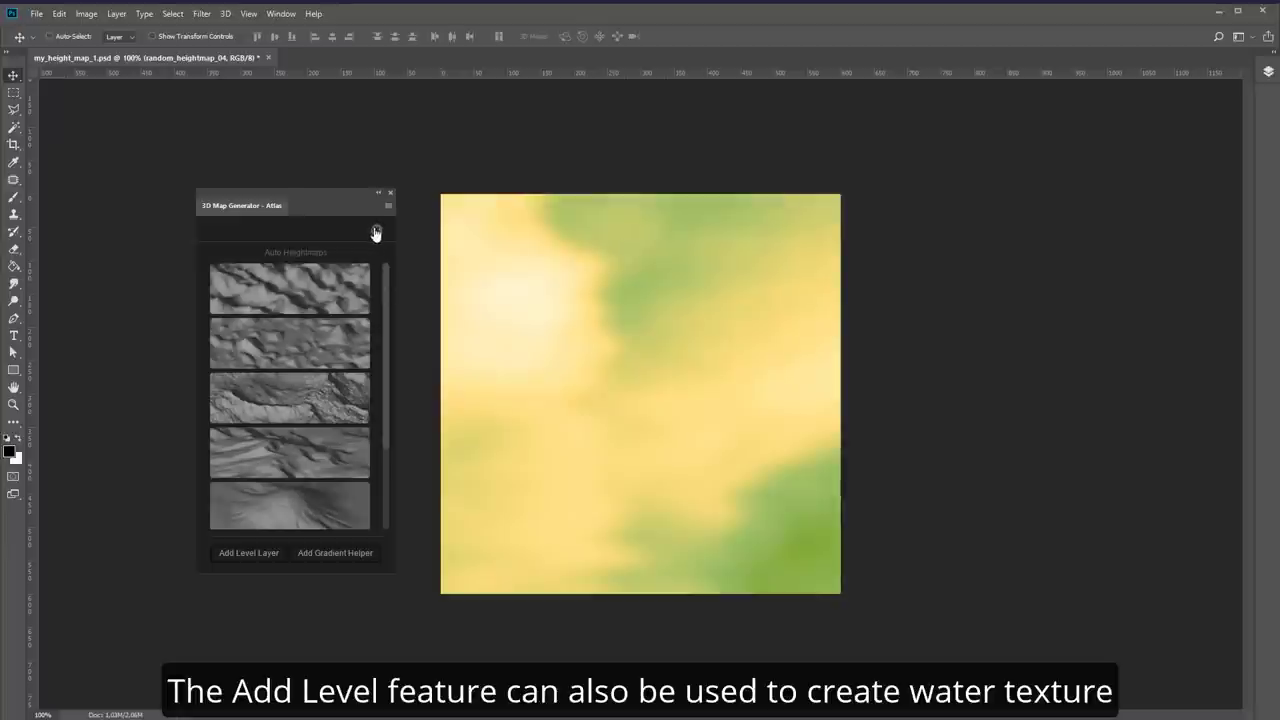
{"action": "left_click", "coordinate": [376, 233]}
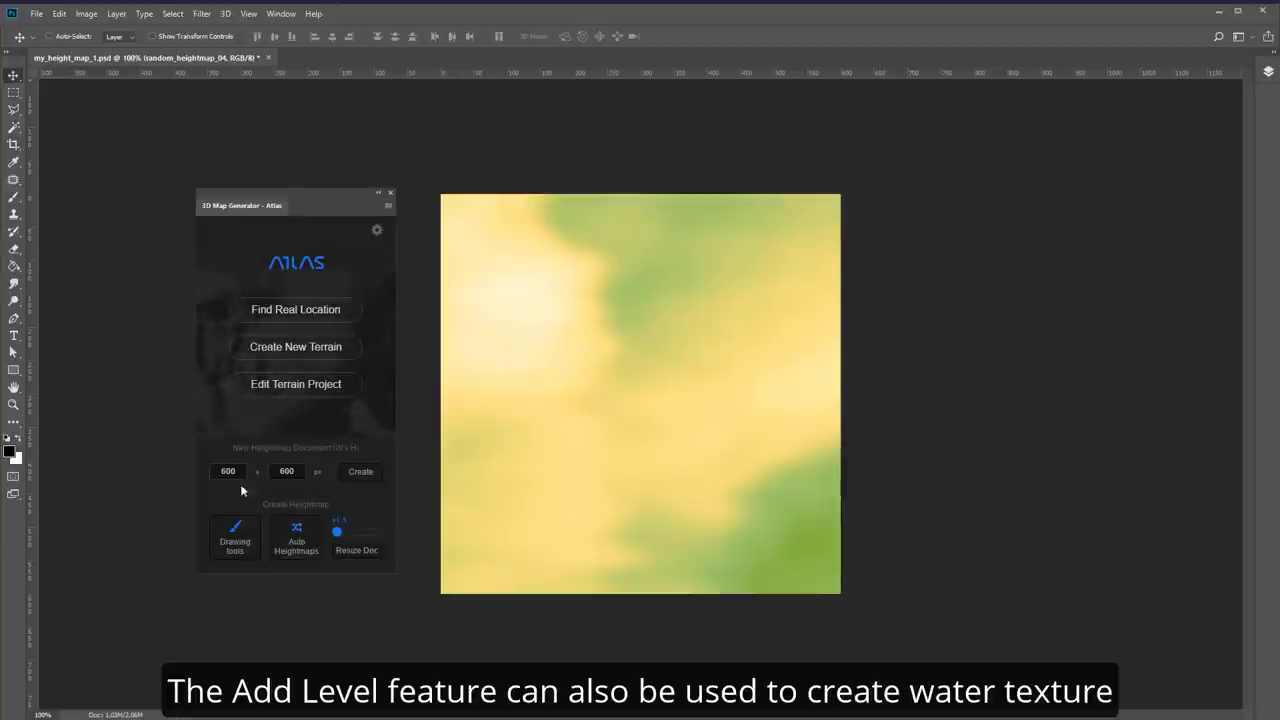
{"action": "left_click", "coordinate": [234, 540]}
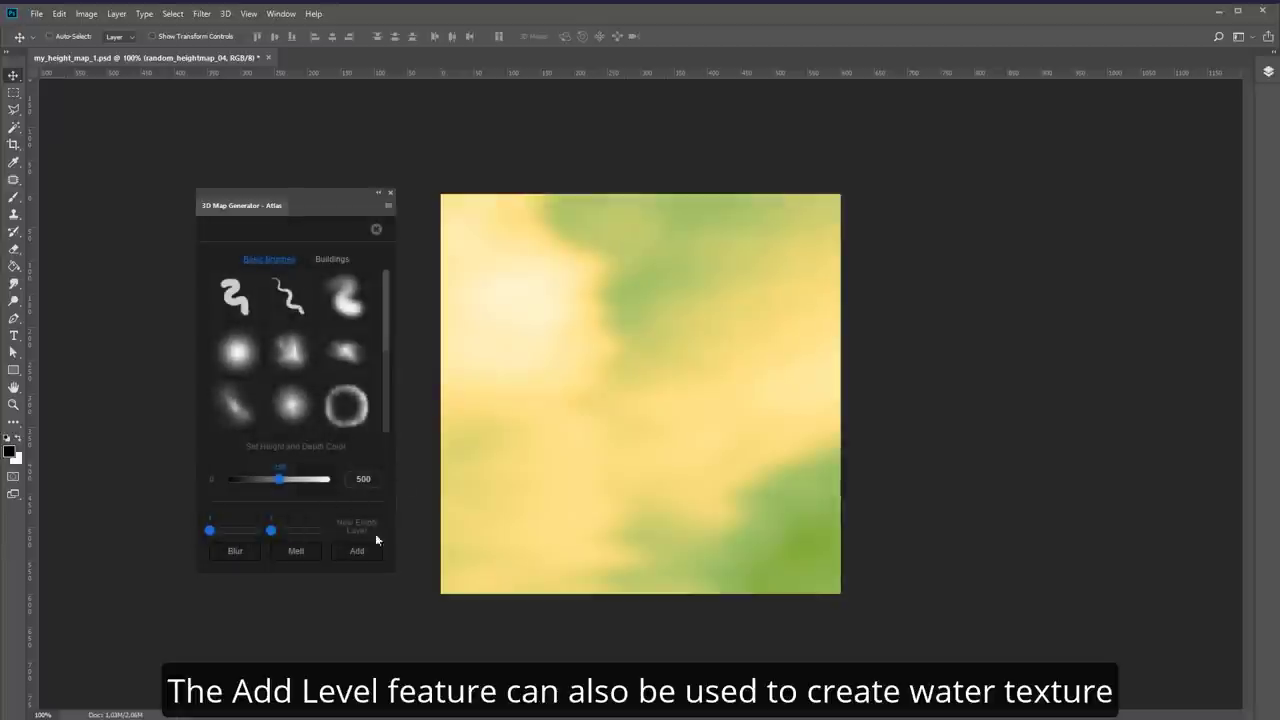
- Add a new level and paint a river down from the top edge, blurring it twice with increasing strength
{"action": "left_click", "coordinate": [357, 551]}
{"action": "left_click", "coordinate": [236, 350]}
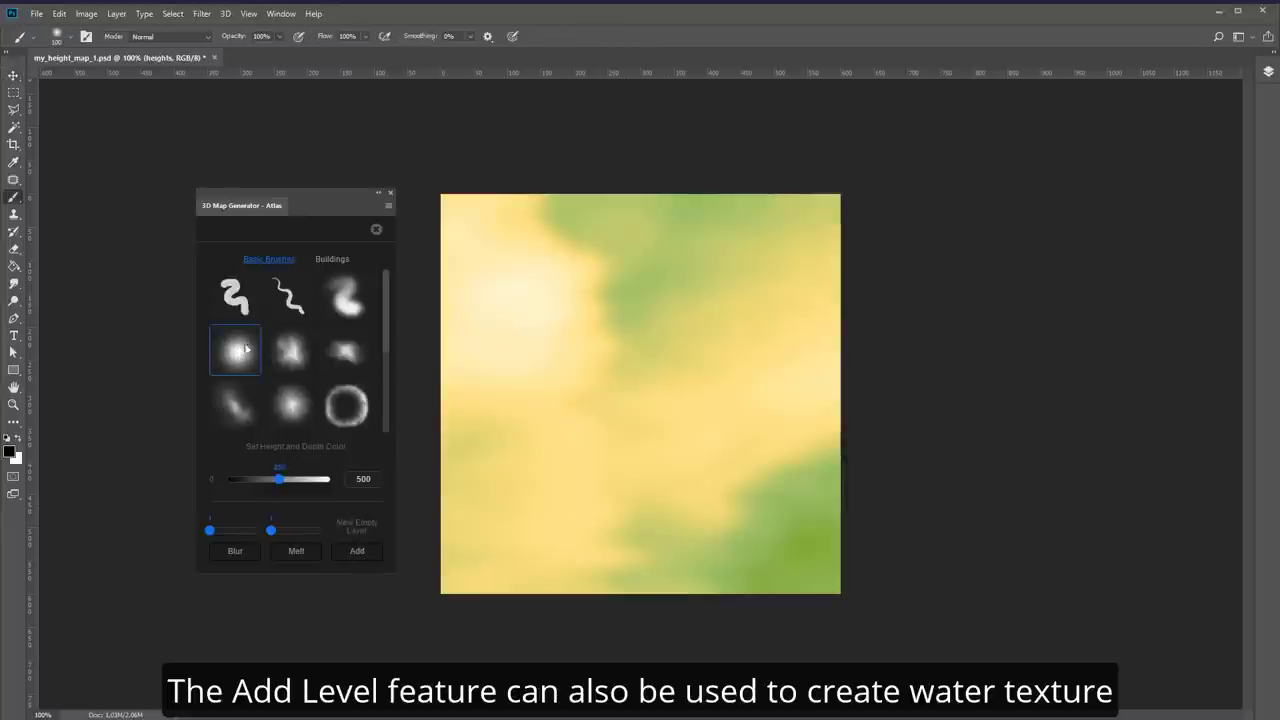
{"action": "left_click_drag", "start_coordinate": [612, 192], "coordinate": [875, 583]}
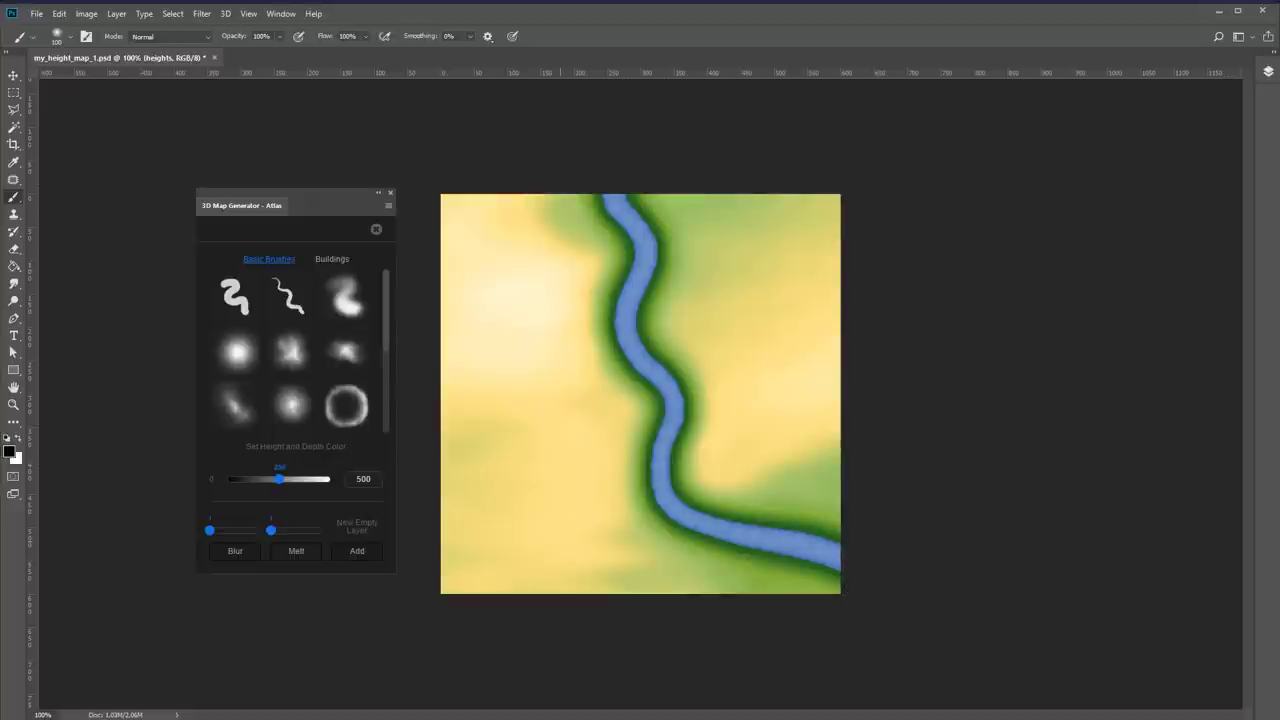
{"action": "left_click_drag", "start_coordinate": [210, 530], "coordinate": [226, 530]}
{"action": "left_click", "coordinate": [240, 553]}
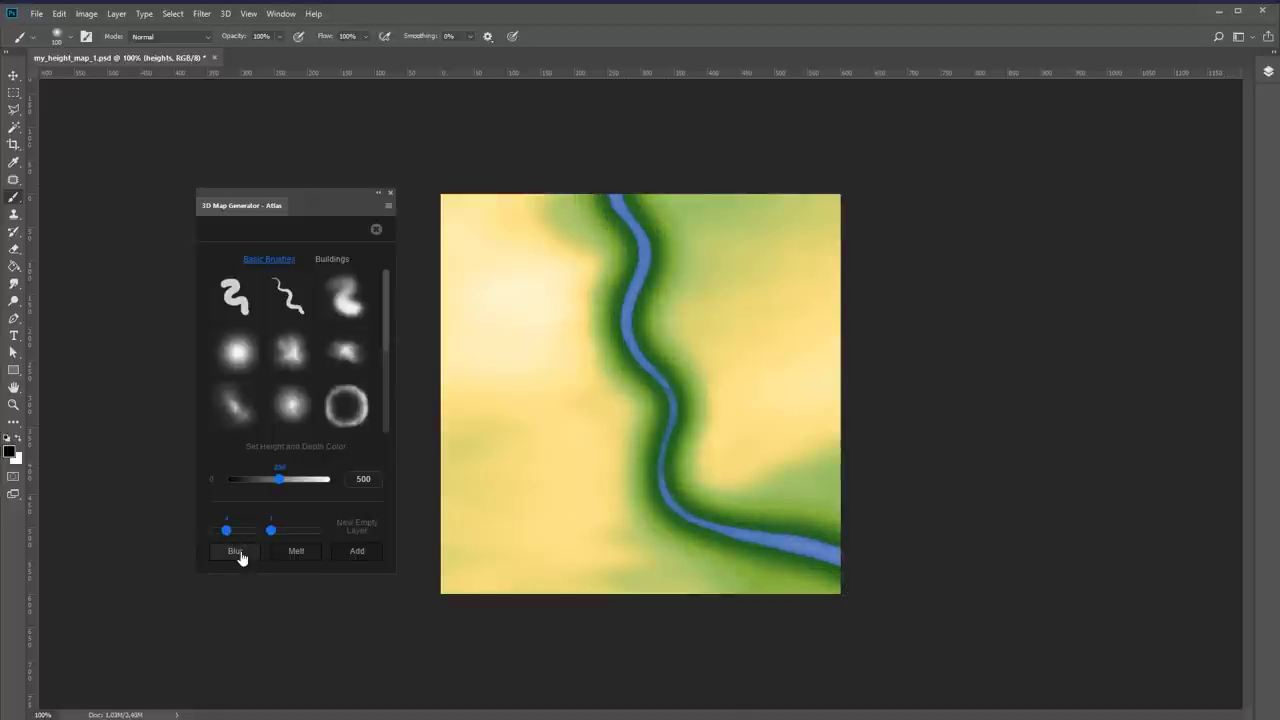
{"action": "left_click", "coordinate": [245, 555]}
{"action": "left_click_drag", "start_coordinate": [226, 530], "coordinate": [242, 530]}
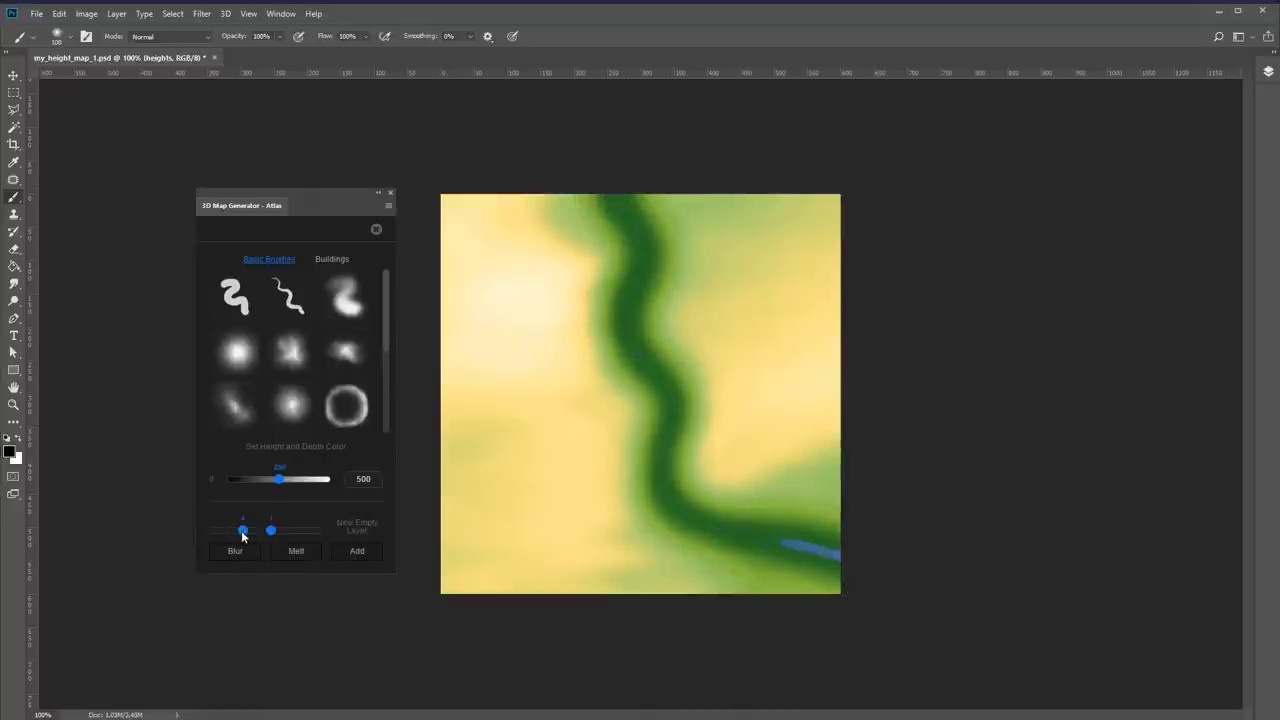
{"action": "left_click", "coordinate": [241, 555]}
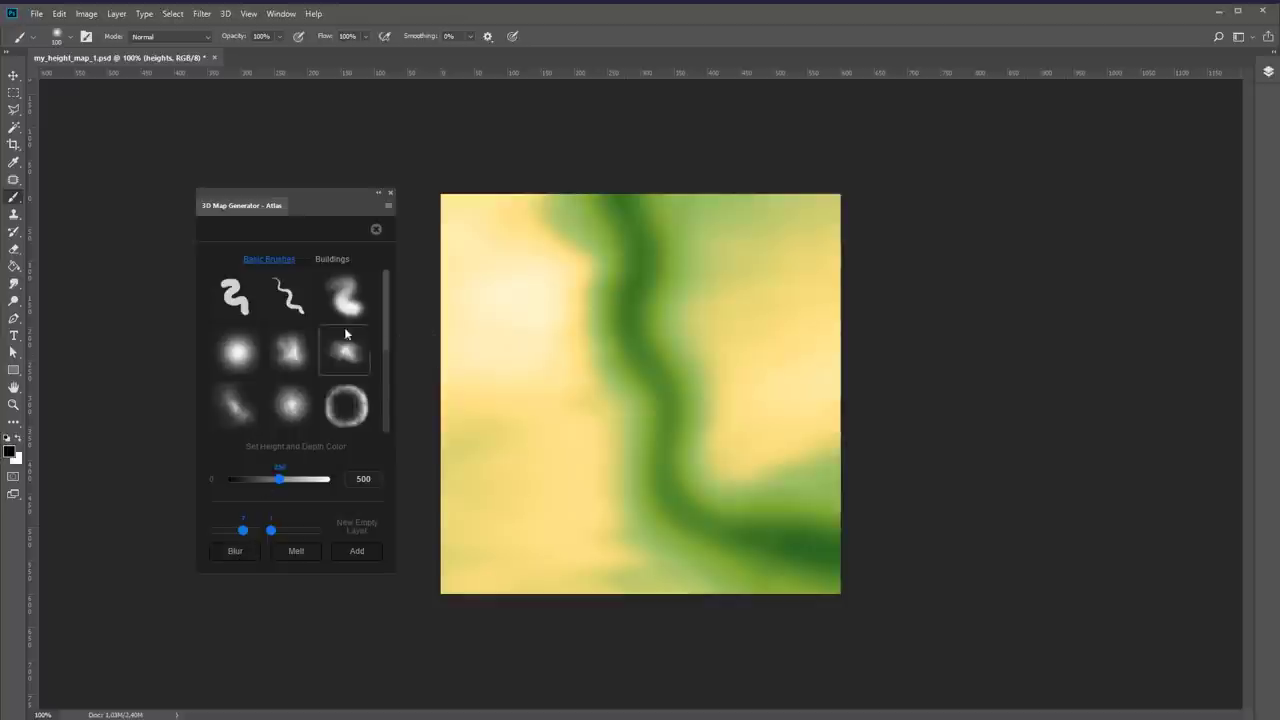
- Repaint and widen the river with a different height brush, softening its banks with lighter blur
{"action": "left_click", "coordinate": [289, 293]}
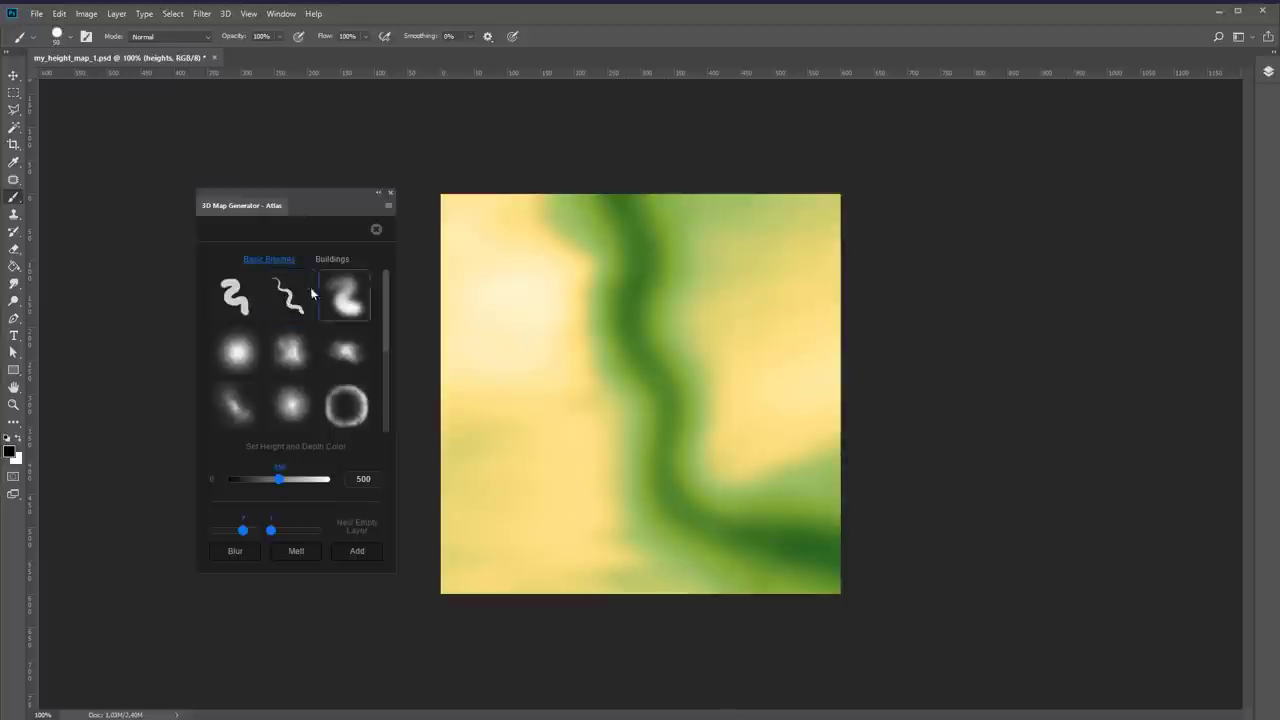
{"action": "mouse_move", "coordinate": [612, 190]}
{"action": "left_mouse_down"}
{"action": "mouse_move", "coordinate": [652, 372]}
{"action": "mouse_move", "coordinate": [895, 563]}
{"action": "left_mouse_up"}
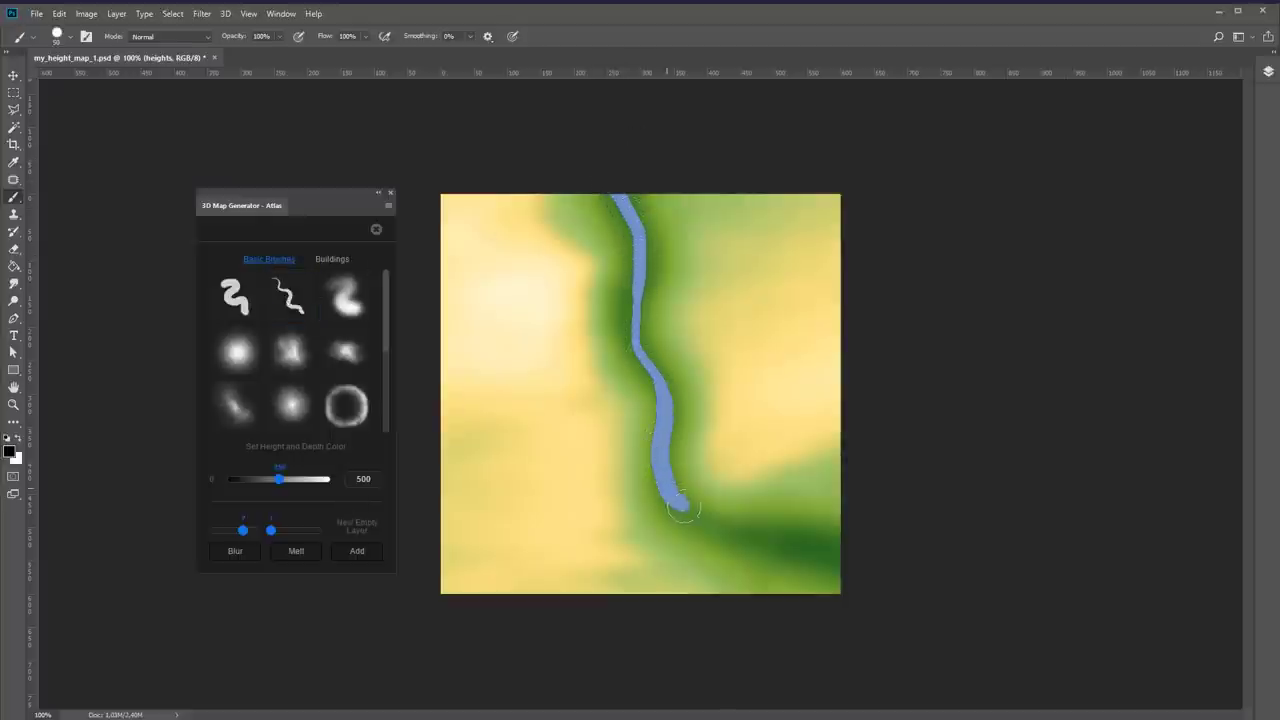
{"action": "left_click_drag", "start_coordinate": [242, 530], "coordinate": [220, 530]}
{"action": "left_click", "coordinate": [236, 553]}
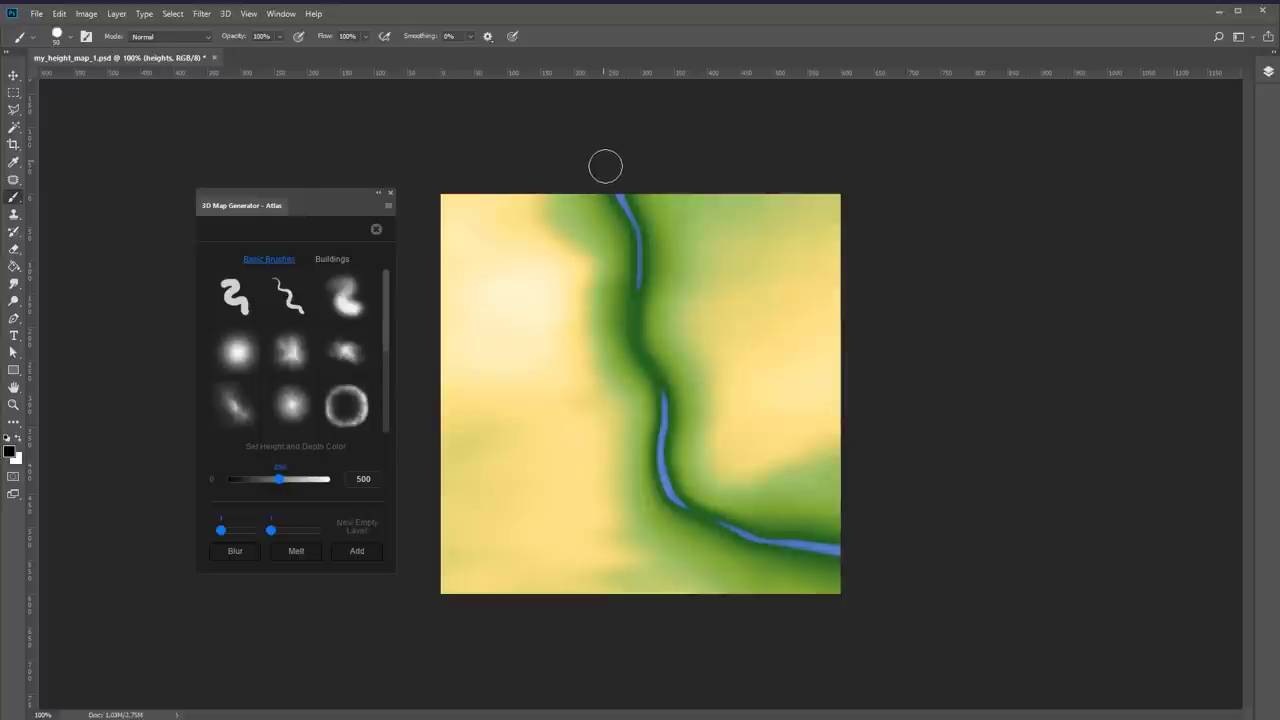
{"action": "mouse_move", "coordinate": [612, 180]}
{"action": "left_mouse_down"}
{"action": "mouse_move", "coordinate": [642, 253]}
{"action": "mouse_move", "coordinate": [676, 503]}
{"action": "mouse_move", "coordinate": [883, 557]}
{"action": "left_mouse_up"}
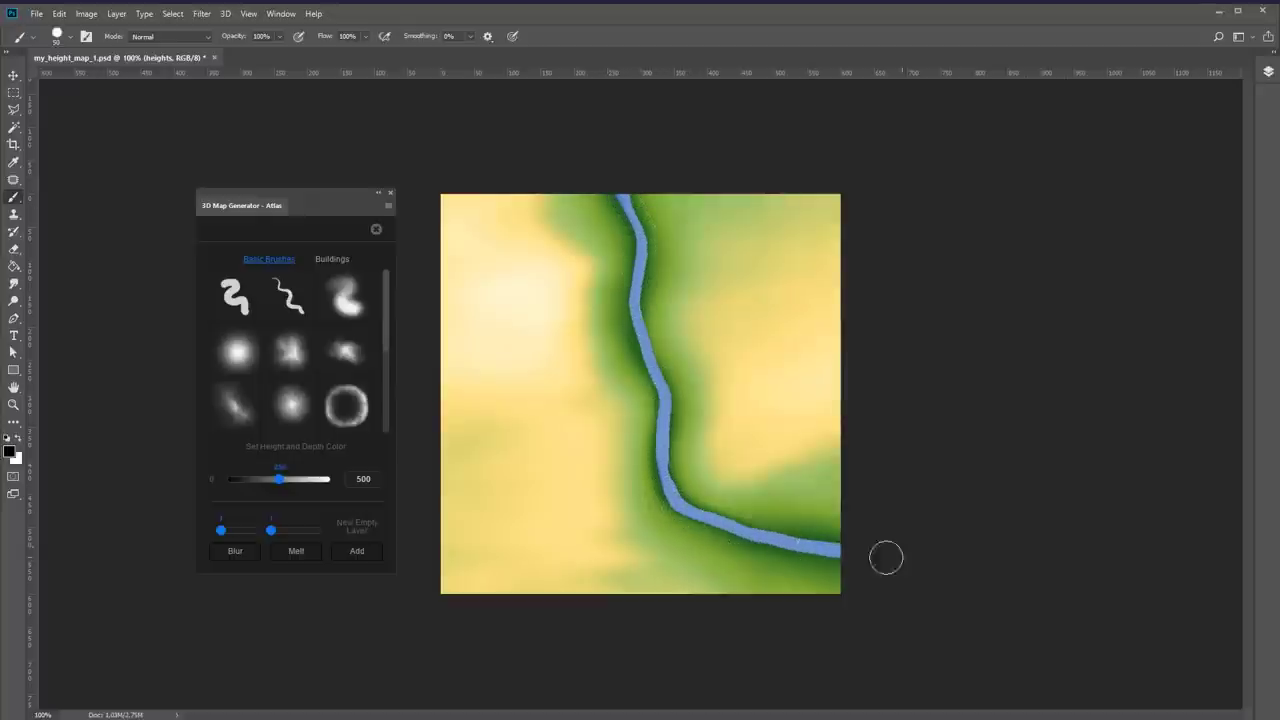
{"action": "left_click", "coordinate": [243, 556]}
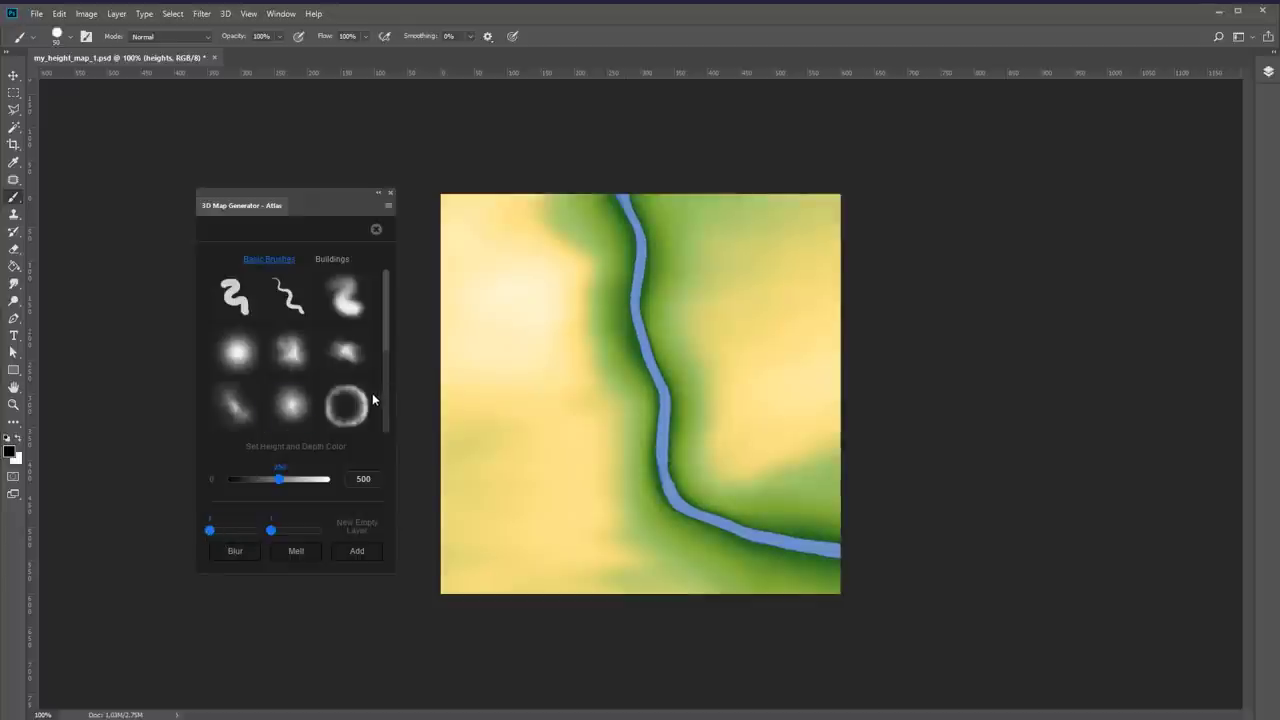
{"action": "left_click", "coordinate": [377, 231]}
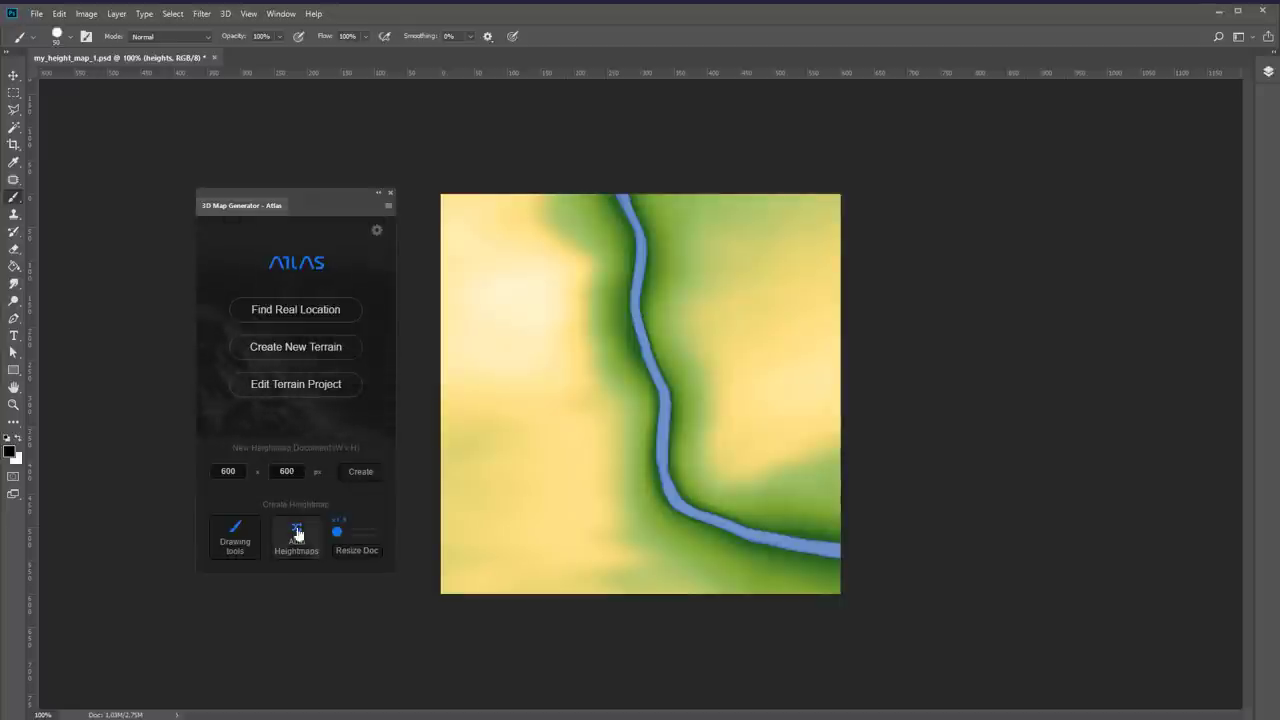
- Create a level layer from the painted river with threshold 17
{"action": "left_click", "coordinate": [298, 537]}
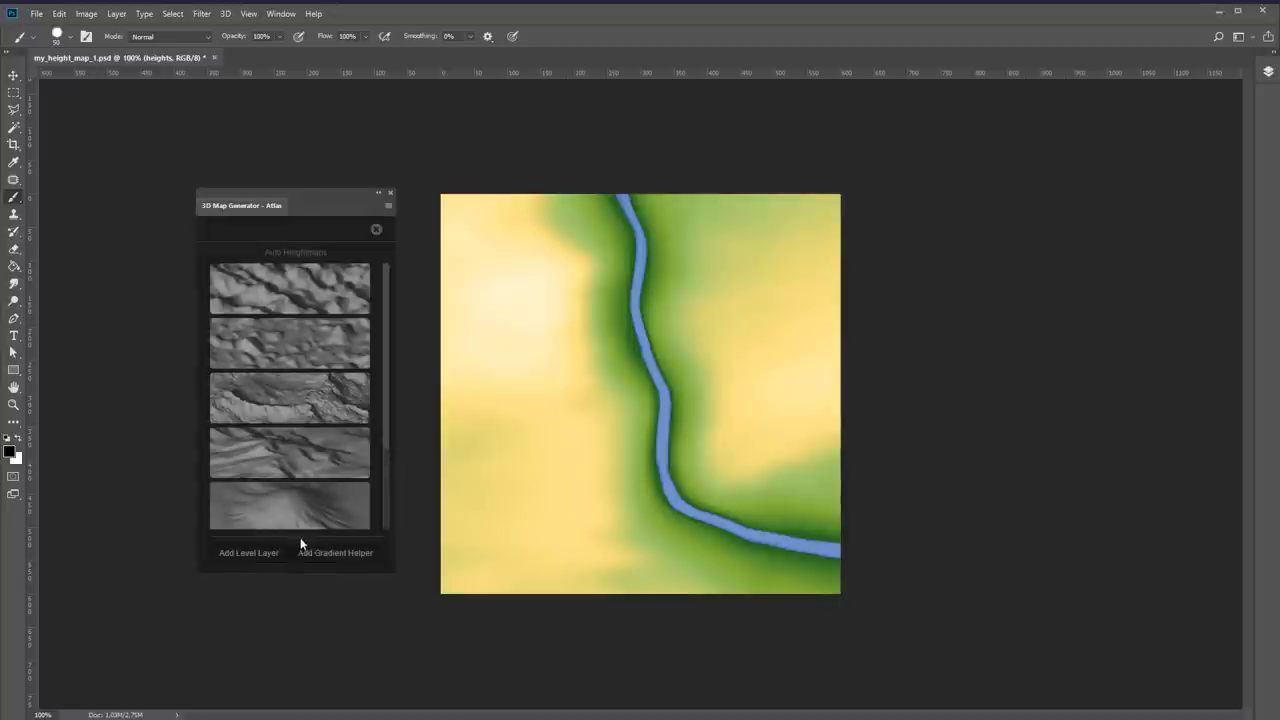
{"action": "left_click", "coordinate": [251, 558]}
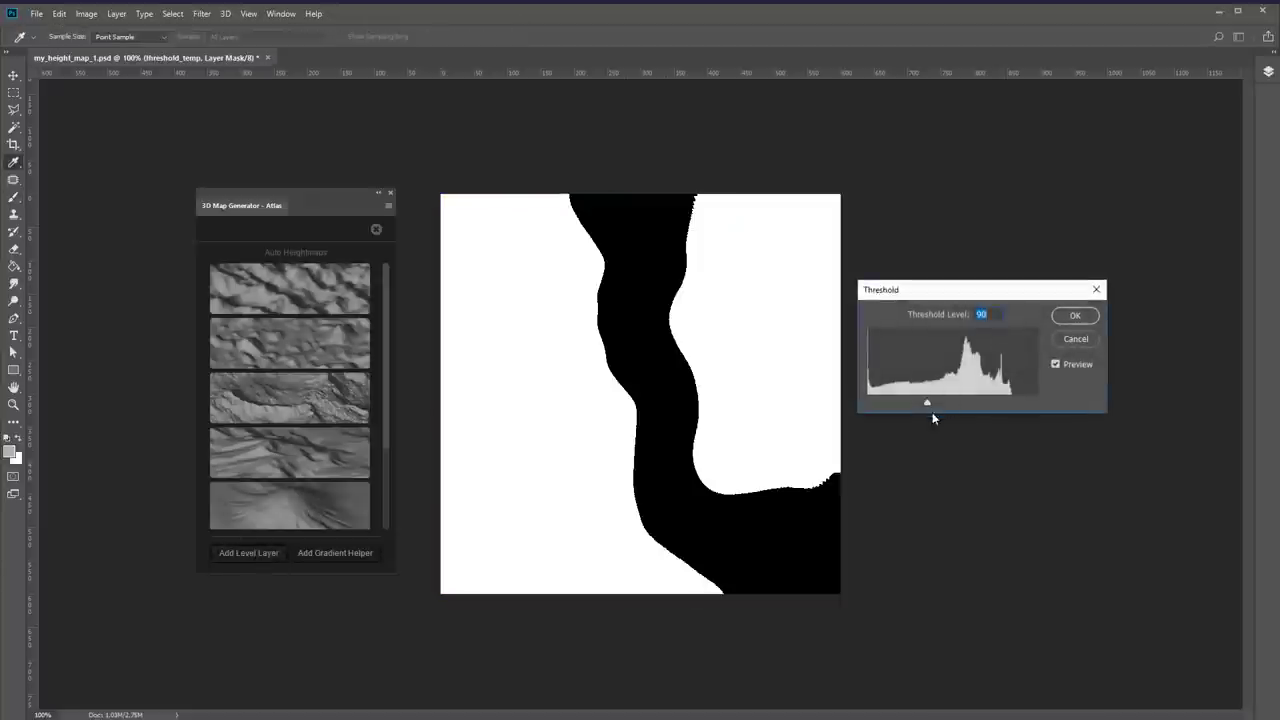
{"action": "left_click_drag", "start_coordinate": [928, 405], "coordinate": [881, 405]}
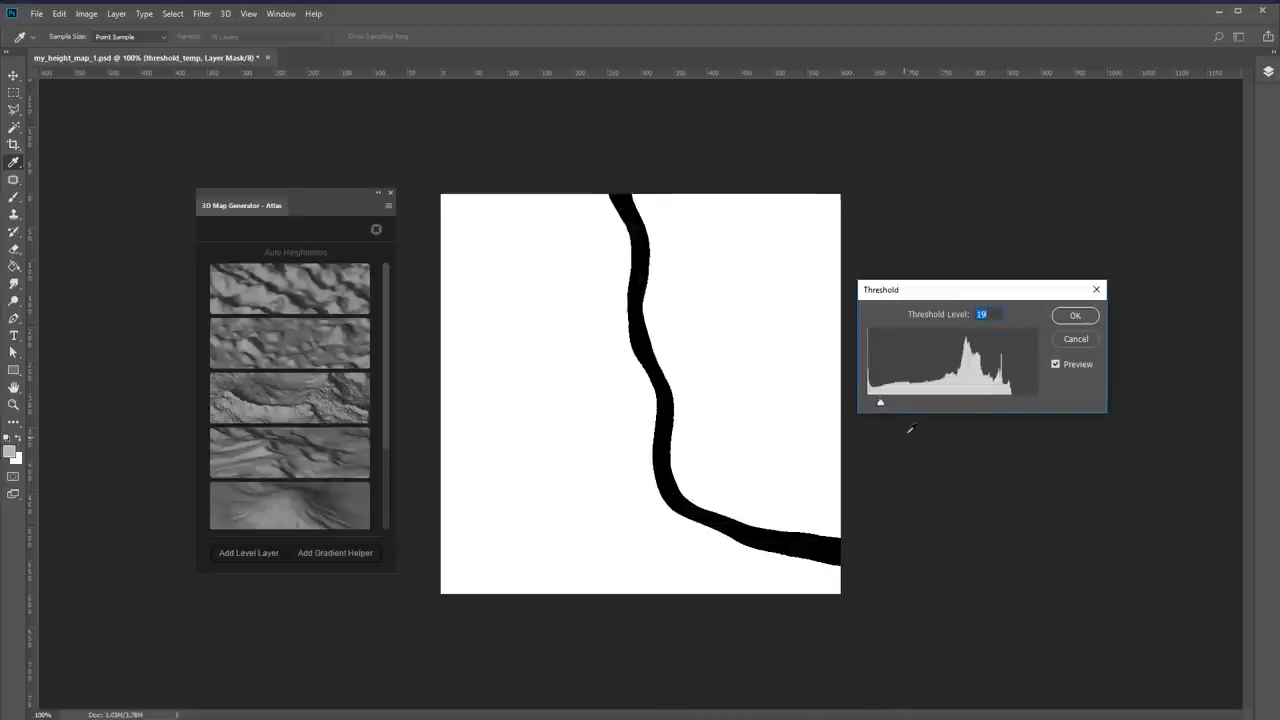
{"action": "left_click", "coordinate": [1074, 317]}
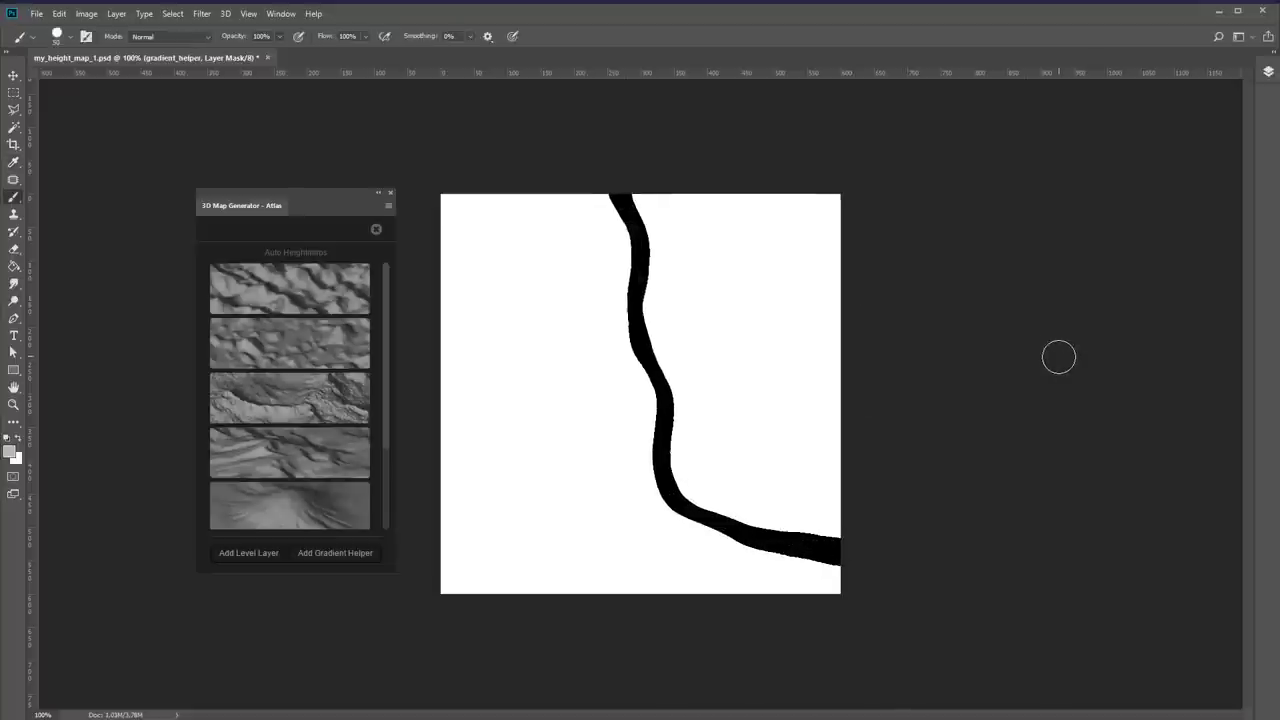
- Rename the river's level layer to 'water' in the Layers panel
{"action": "left_click", "coordinate": [1268, 72]}
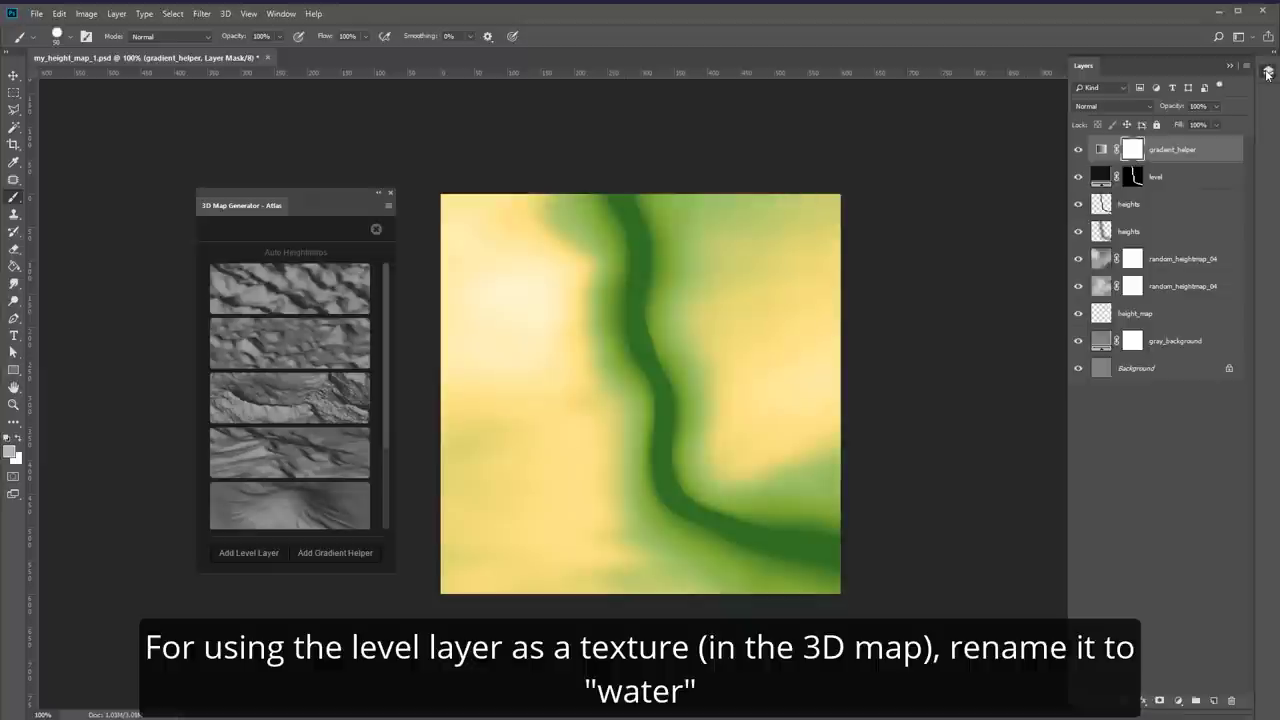
{"action": "left_click", "coordinate": [1184, 181]}
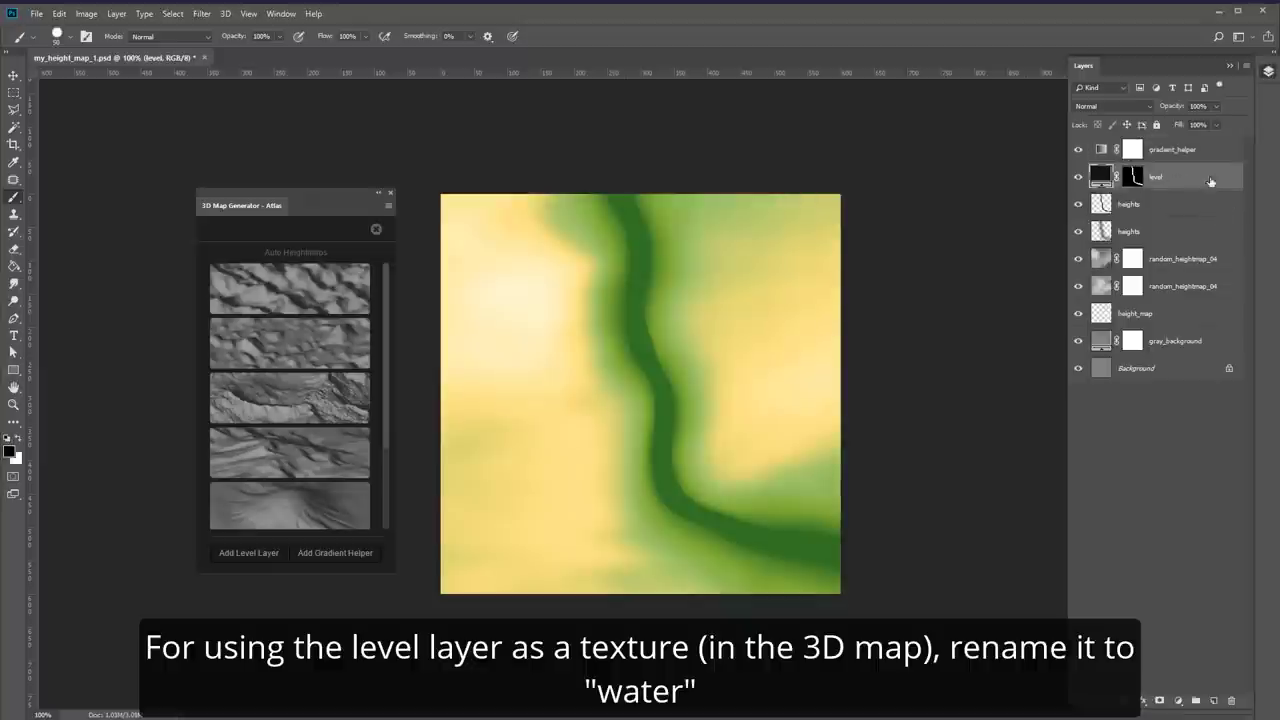
{"action": "left_click", "coordinate": [1079, 177]}
{"action": "double_click", "coordinate": [1157, 177]}
{"action": "type", "text": "water"}
{"action": "key", "text": "Return"}
{"action": "left_click", "coordinate": [1268, 72]}
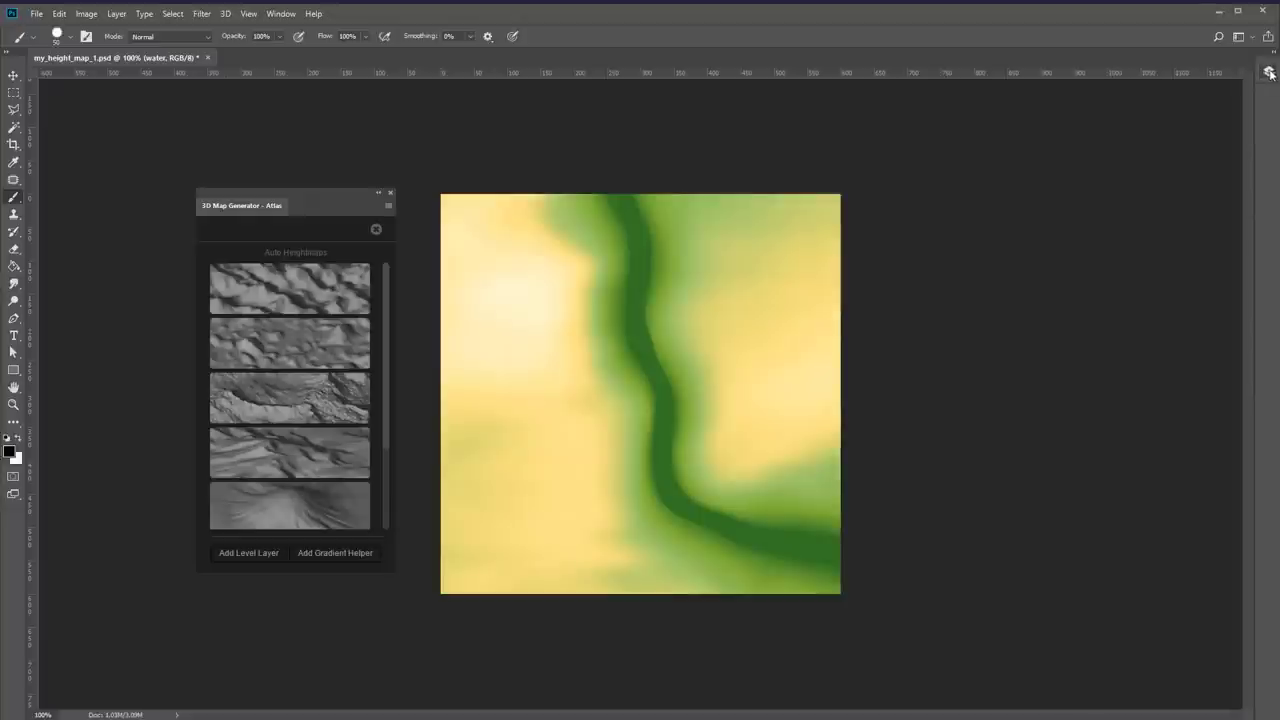
{"action": "left_click", "coordinate": [376, 232]}
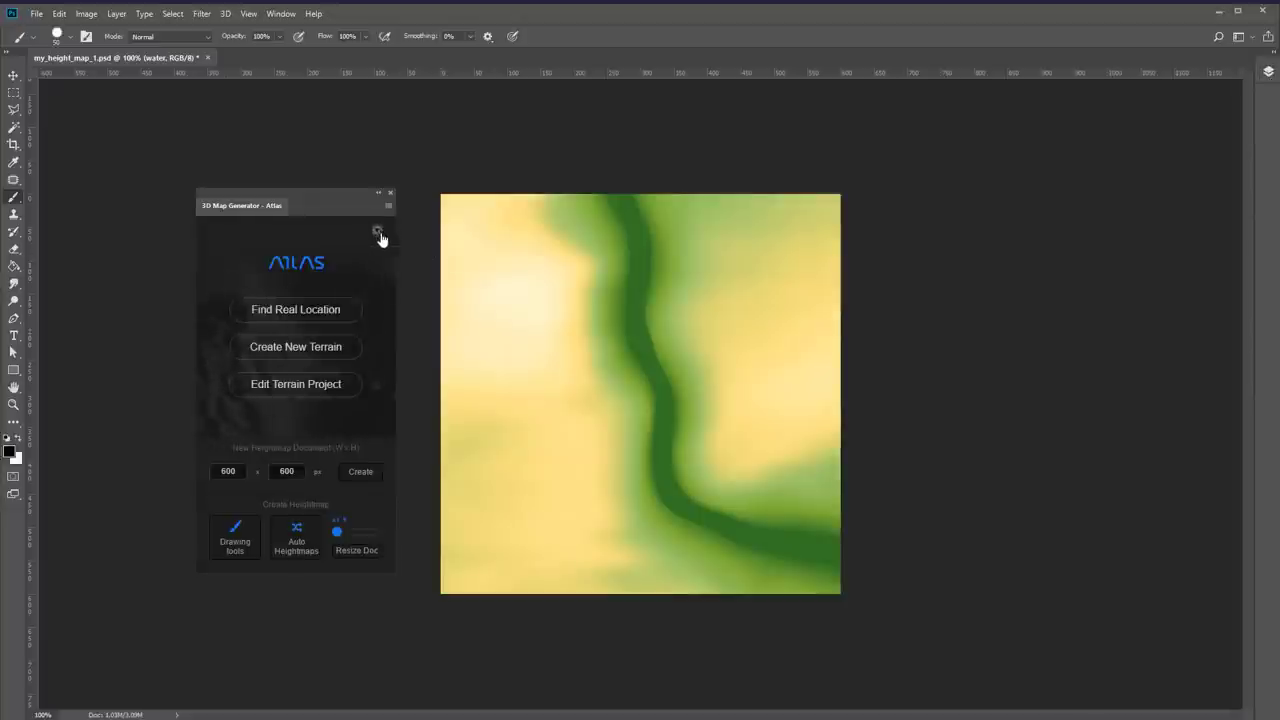
- Generate the river terrain as an isometric 3D map at 100% map dimension and open its Texturing options
{"action": "left_click", "coordinate": [294, 350]}
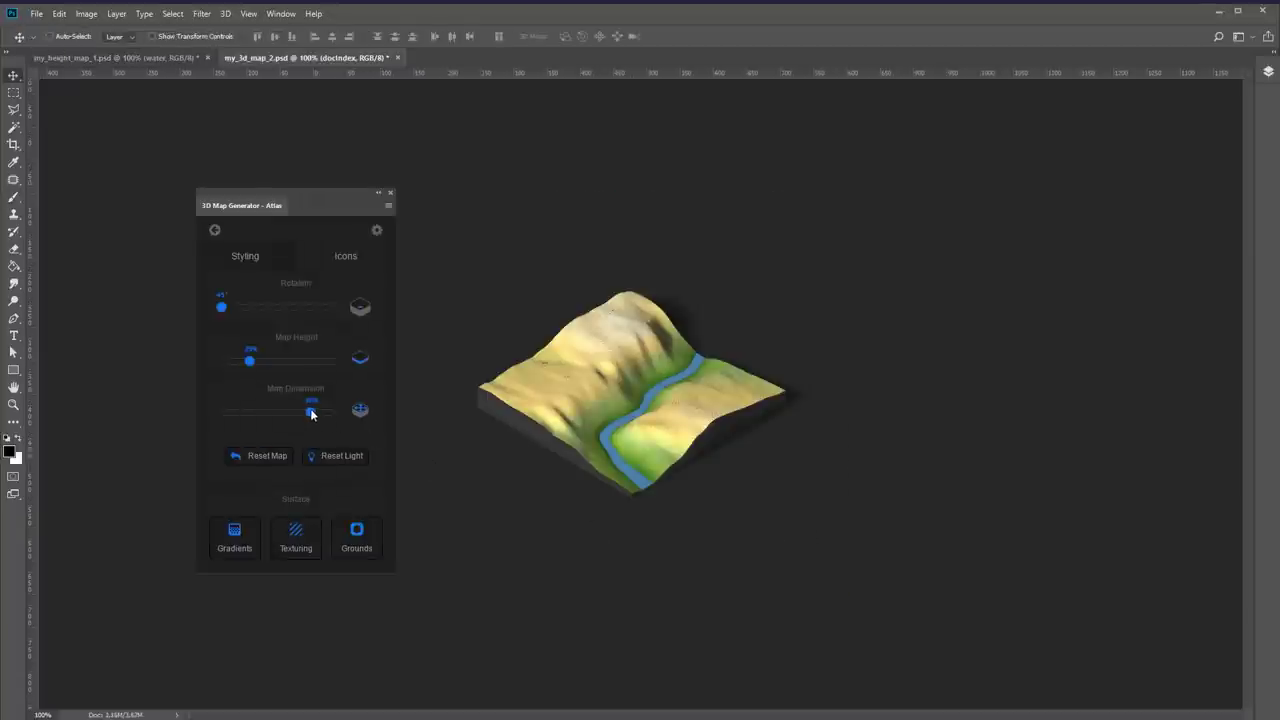
{"action": "left_click_drag", "start_coordinate": [311, 413], "coordinate": [334, 410]}
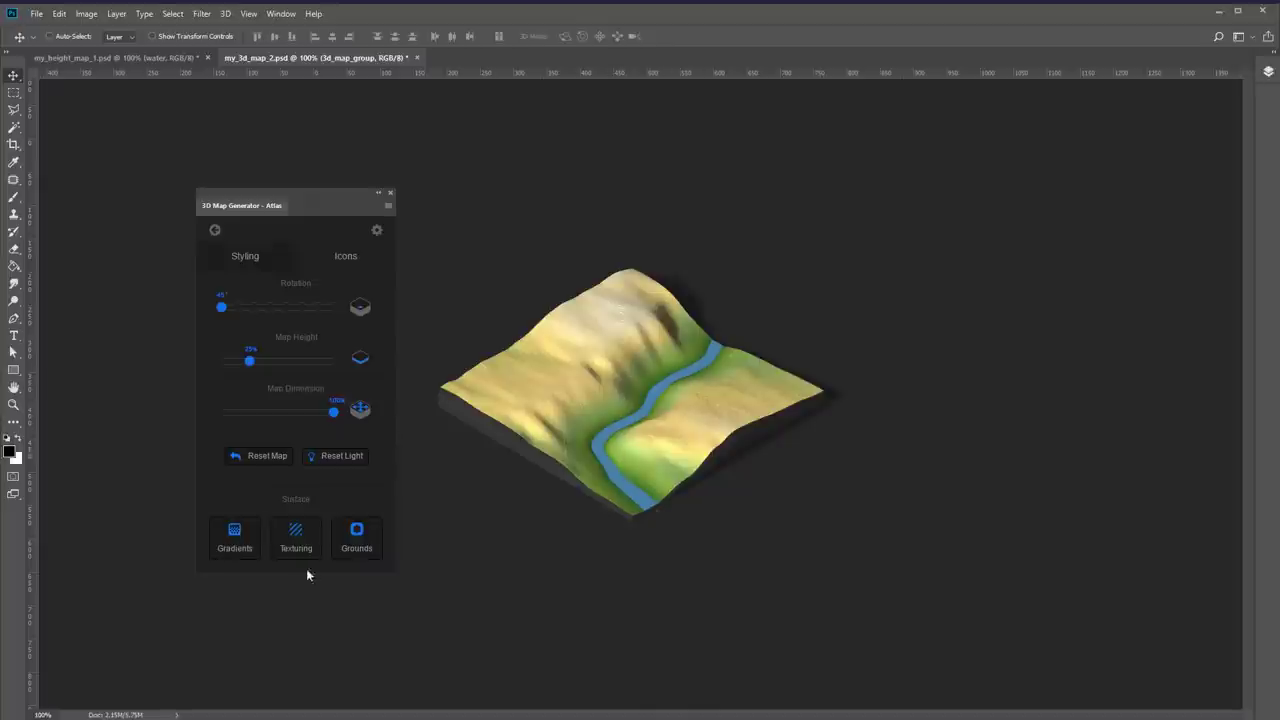
{"action": "left_click", "coordinate": [297, 535]}
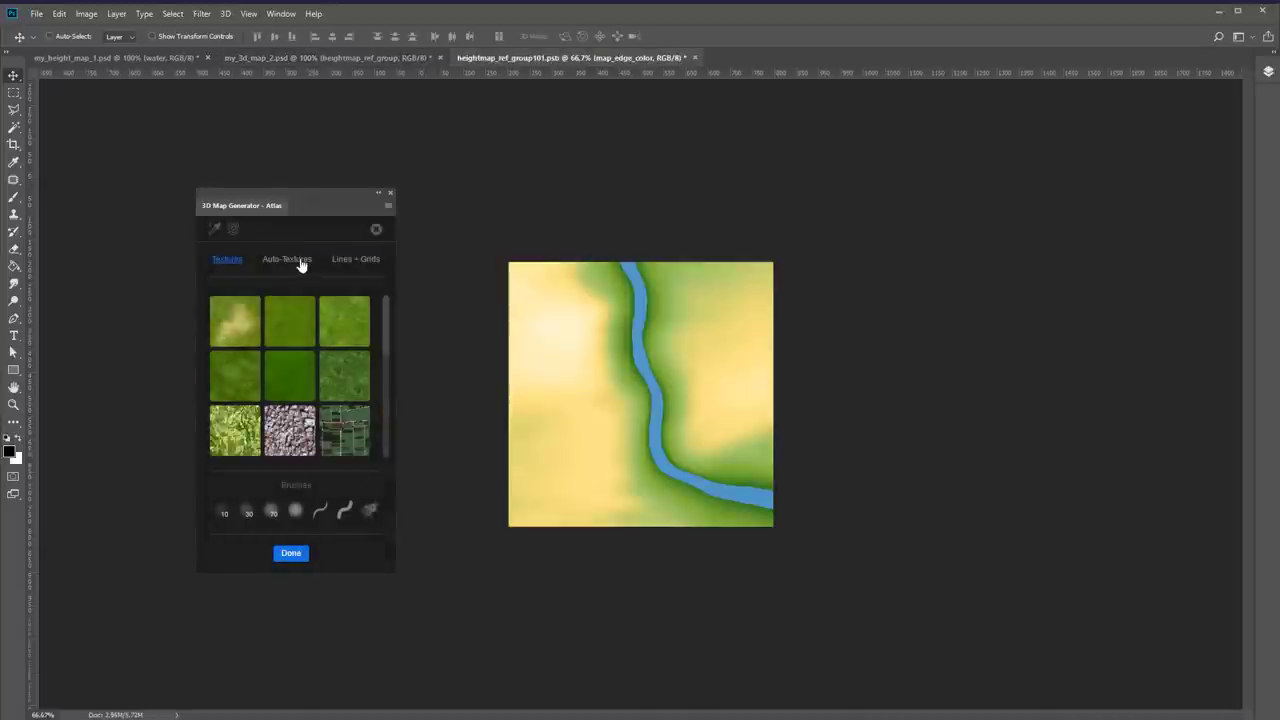
- Apply a grass-and-sand auto-texture preset to the river terrain and re-render it
{"action": "left_click", "coordinate": [299, 261]}
{"action": "scroll", "coordinate": [383, 350], "scroll_direction": "down", "scroll_amount": 2}
{"action": "scroll", "coordinate": [380, 380], "scroll_direction": "down", "scroll_amount": 2}
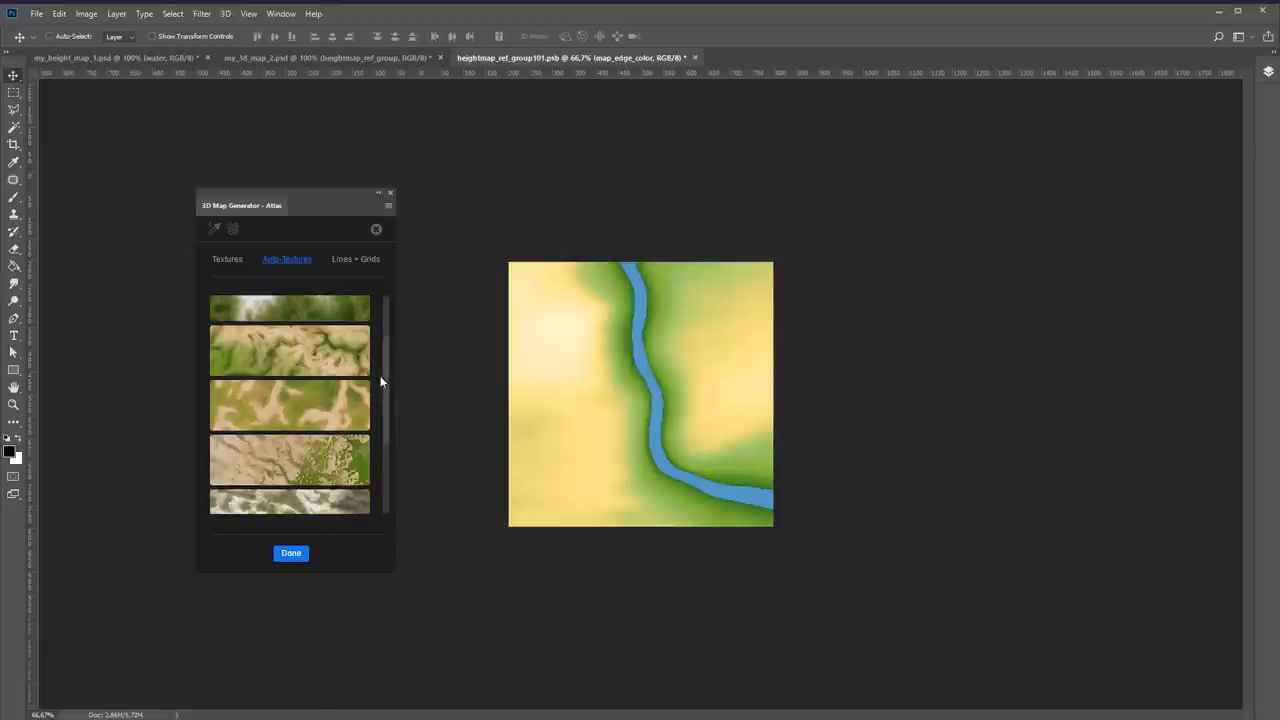
{"action": "left_click", "coordinate": [301, 402]}
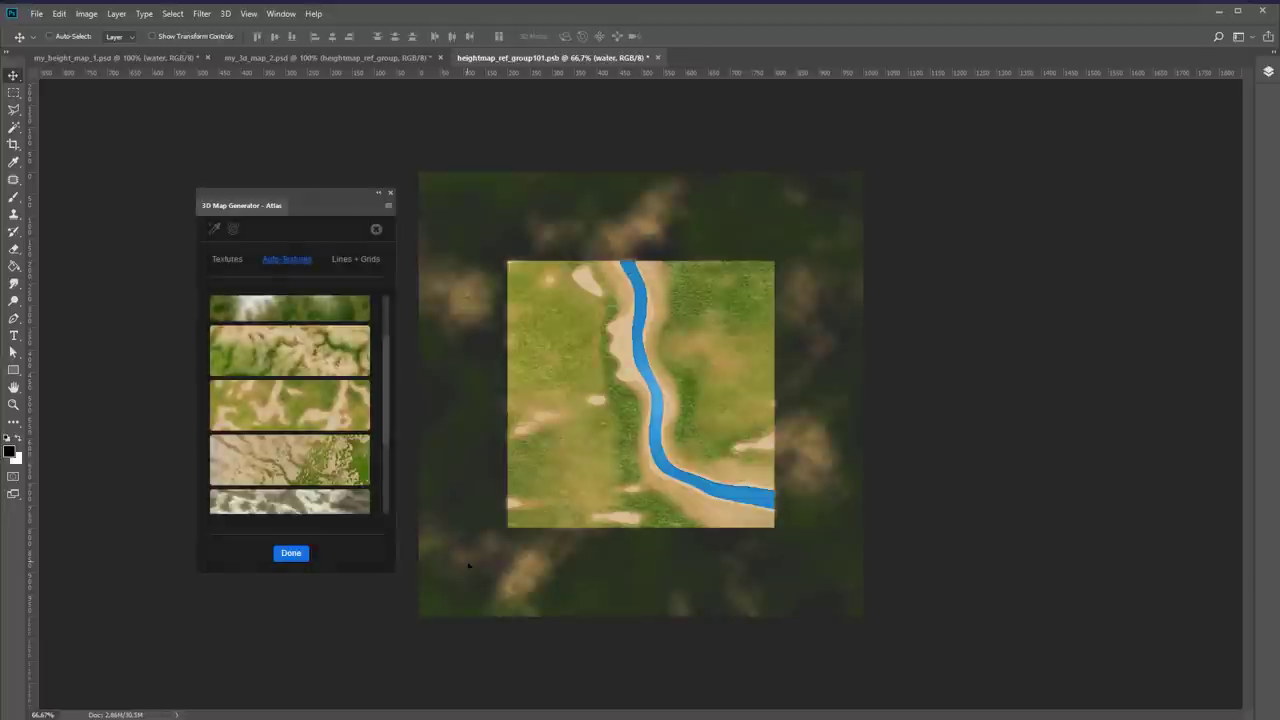
{"action": "left_click", "coordinate": [291, 553]}
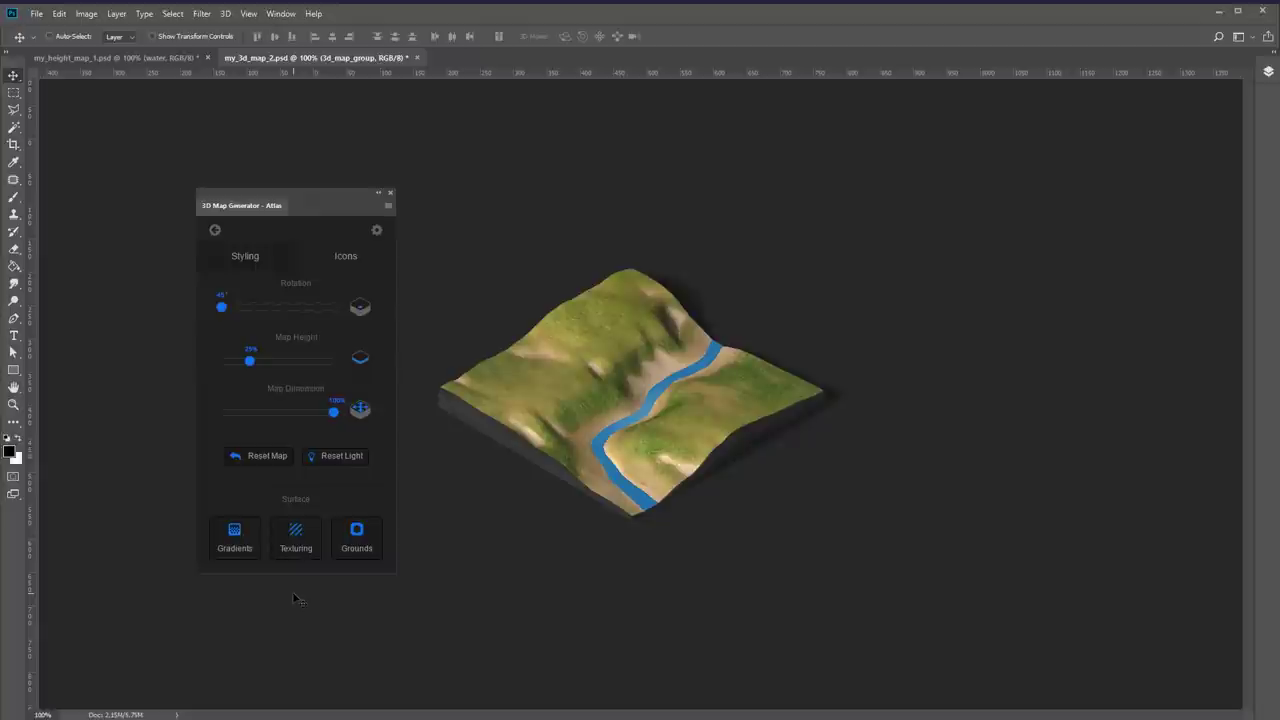
- Close the 3D map and height map documents, then reposition Atlas and return it to its home screen
{"action": "left_click", "coordinate": [419, 62]}
{"action": "left_click", "coordinate": [634, 290]}
{"action": "left_click", "coordinate": [208, 57]}
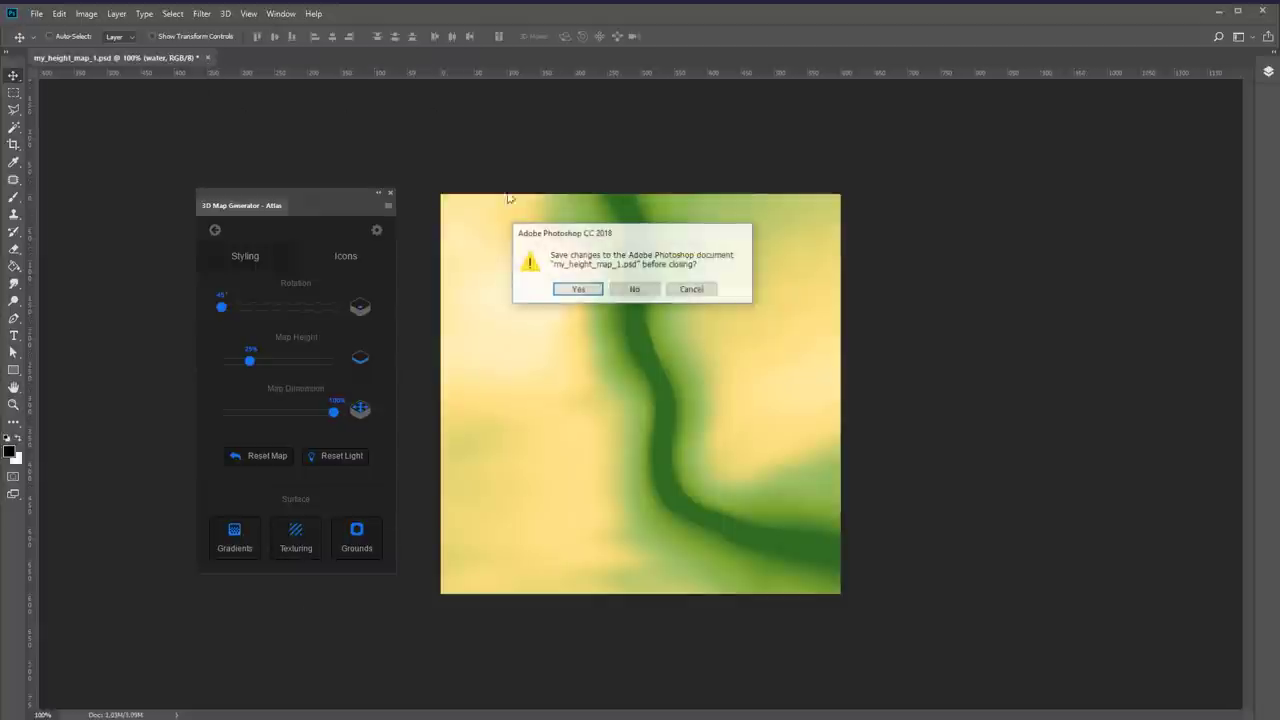
{"action": "left_click", "coordinate": [633, 290]}
{"action": "mouse_move", "coordinate": [354, 196]}
{"action": "left_mouse_down"}
{"action": "mouse_move", "coordinate": [710, 197]}
{"action": "mouse_move", "coordinate": [692, 194]}
{"action": "left_mouse_up"}
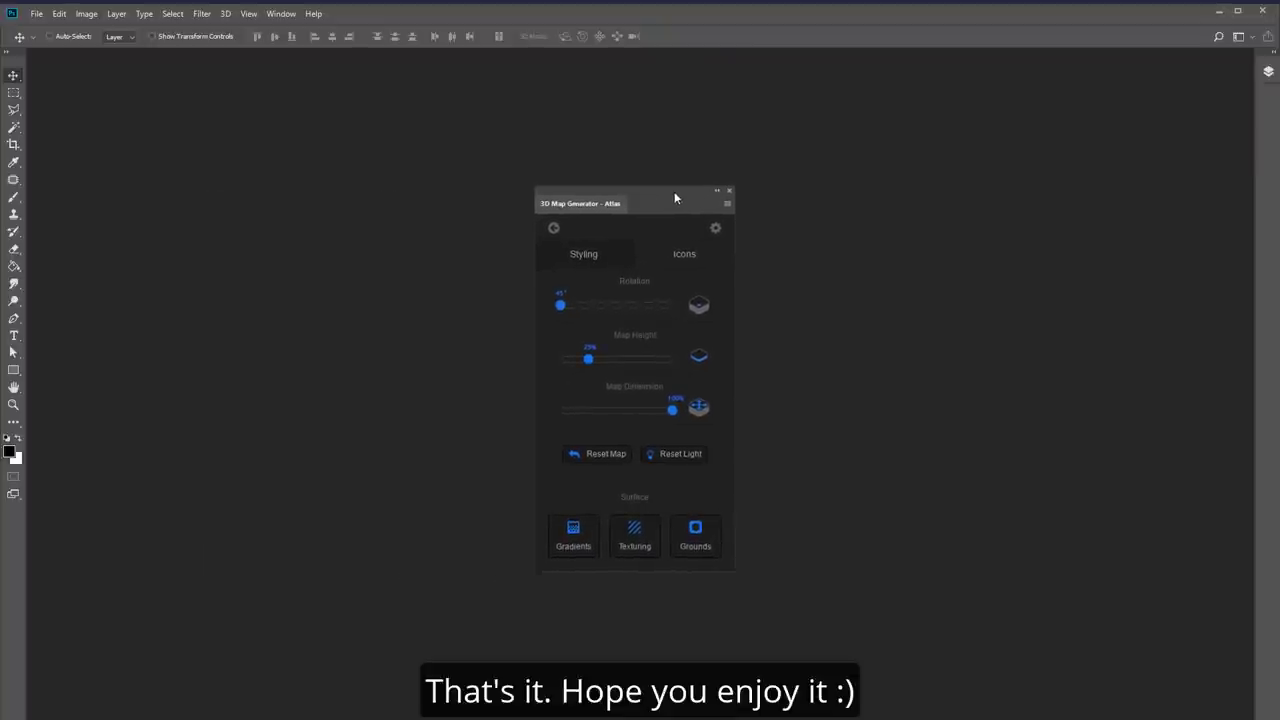
{"action": "left_click", "coordinate": [553, 230]}
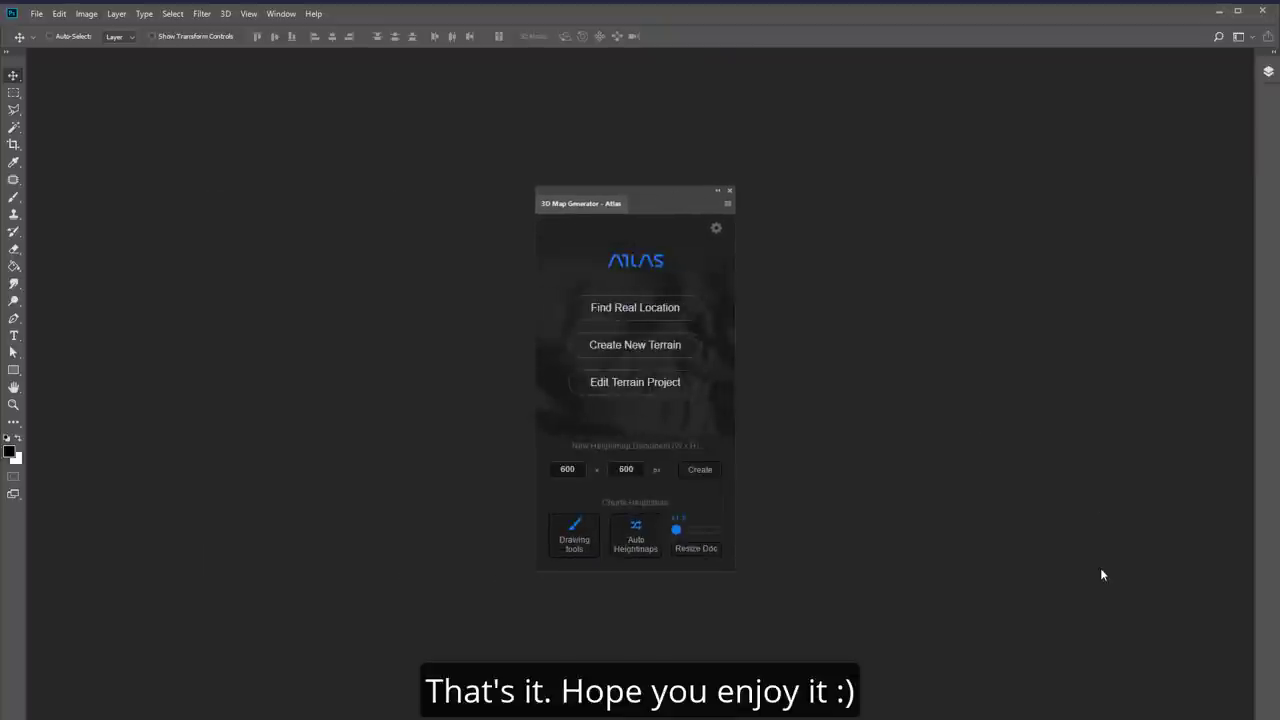